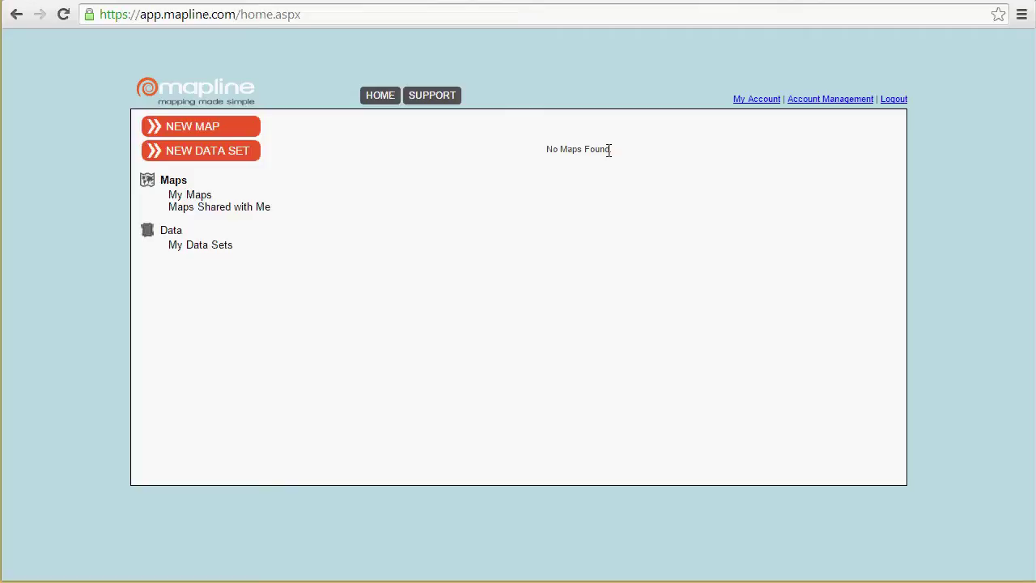
- Create a new map named Social Studies Map and open it
left_click(224, 131)
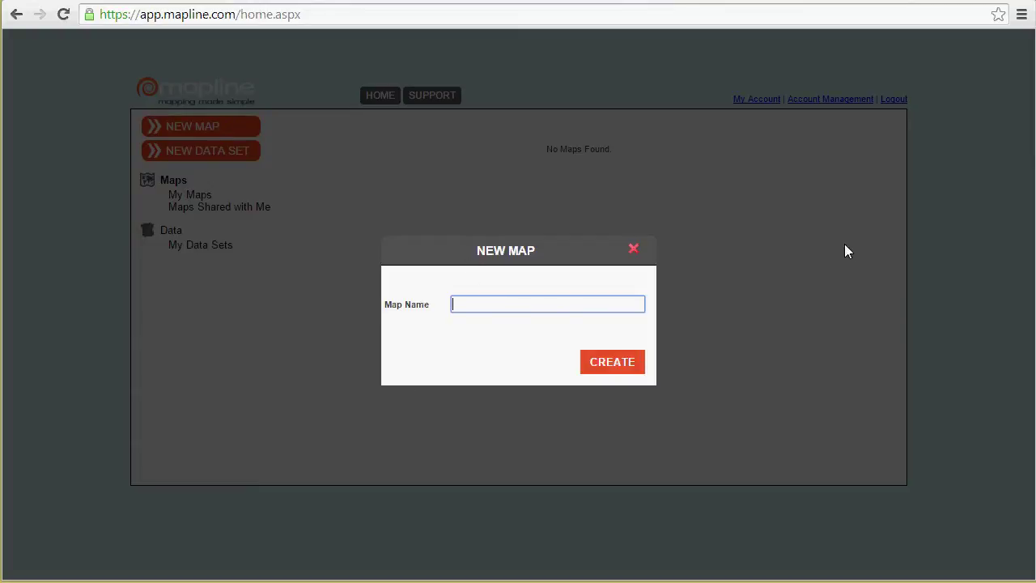
type("Social Studies Map")
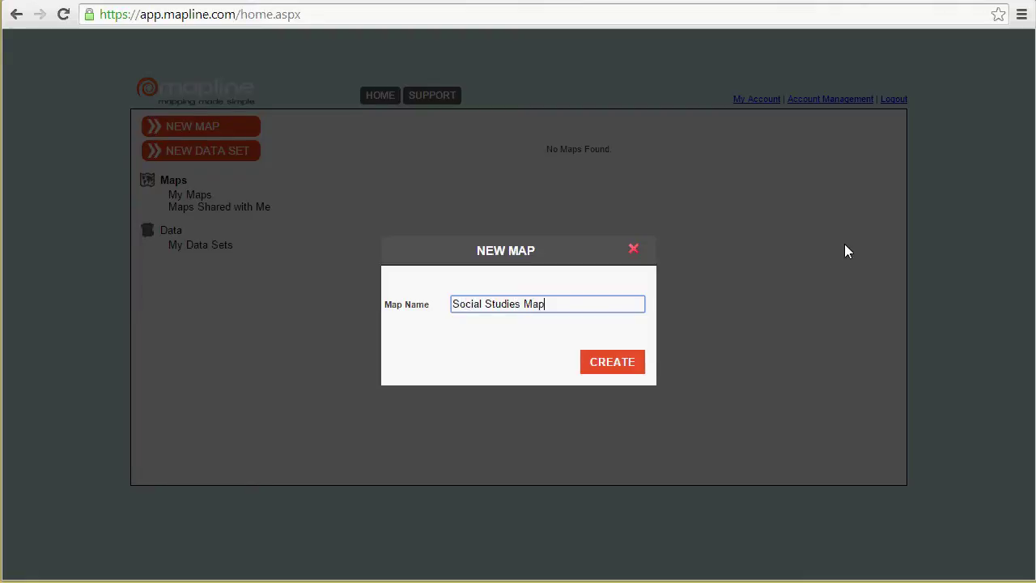
key("Return")
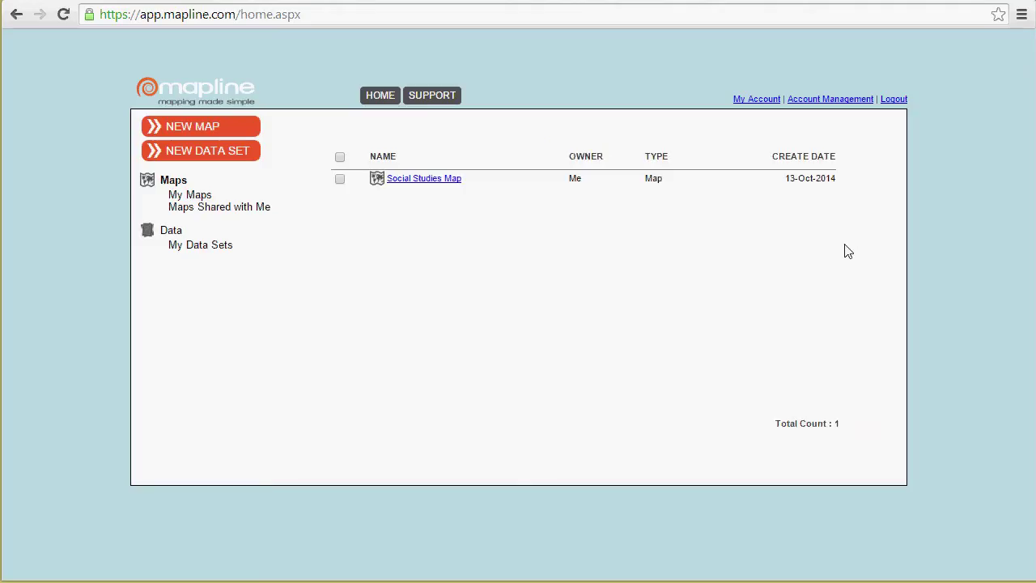
left_click(418, 186)
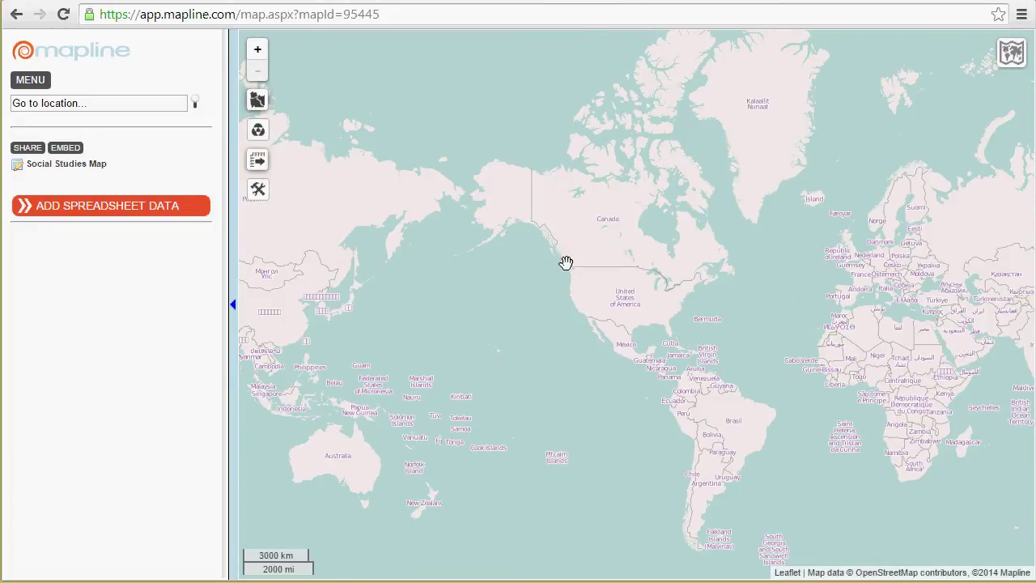
- Set the map's background style to OSM Bright
scroll(672, 300, "up", 3)
scroll(684, 320, "up", 4)
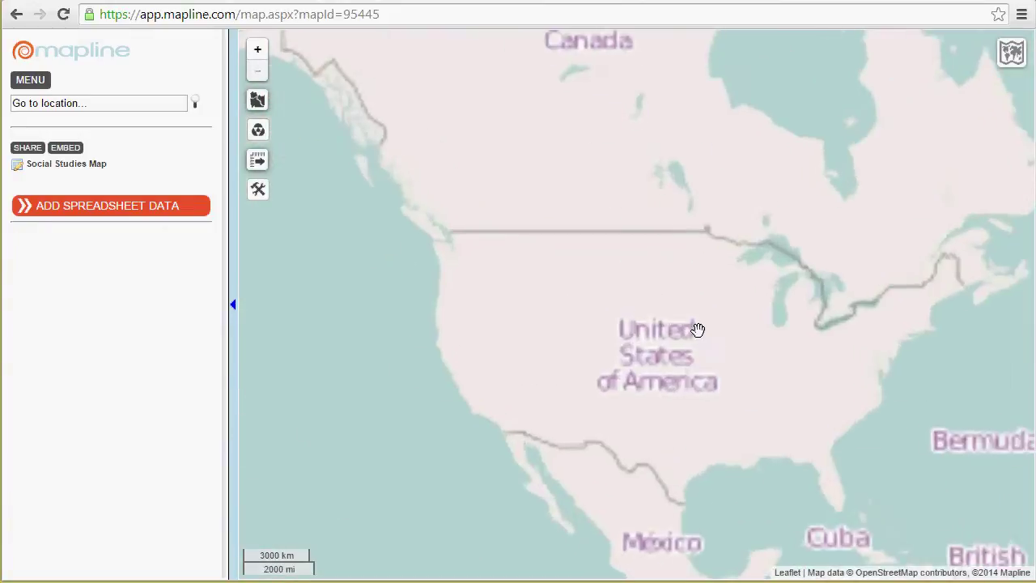
scroll(639, 298, "up", 2)
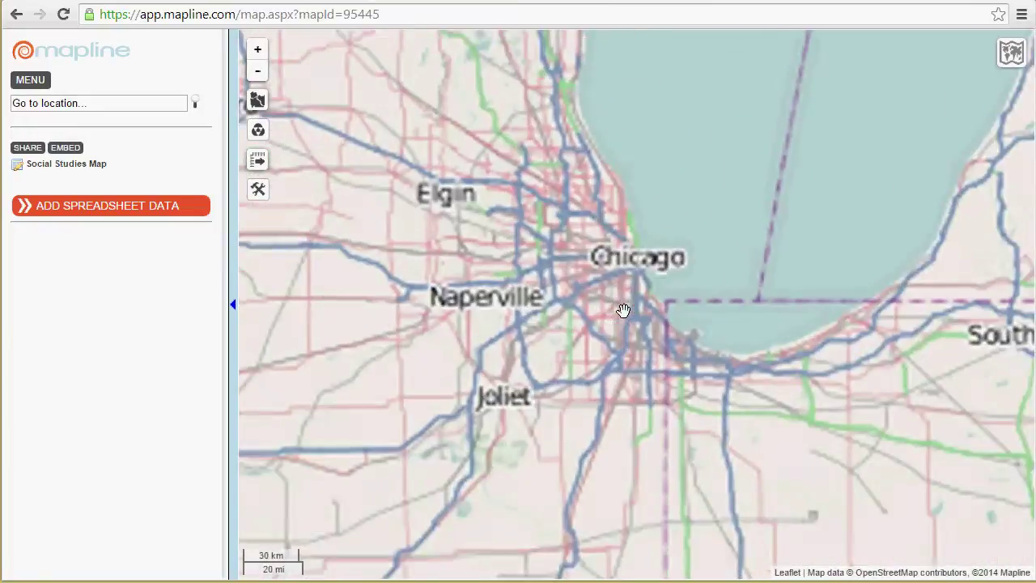
scroll(578, 283, "down", 1)
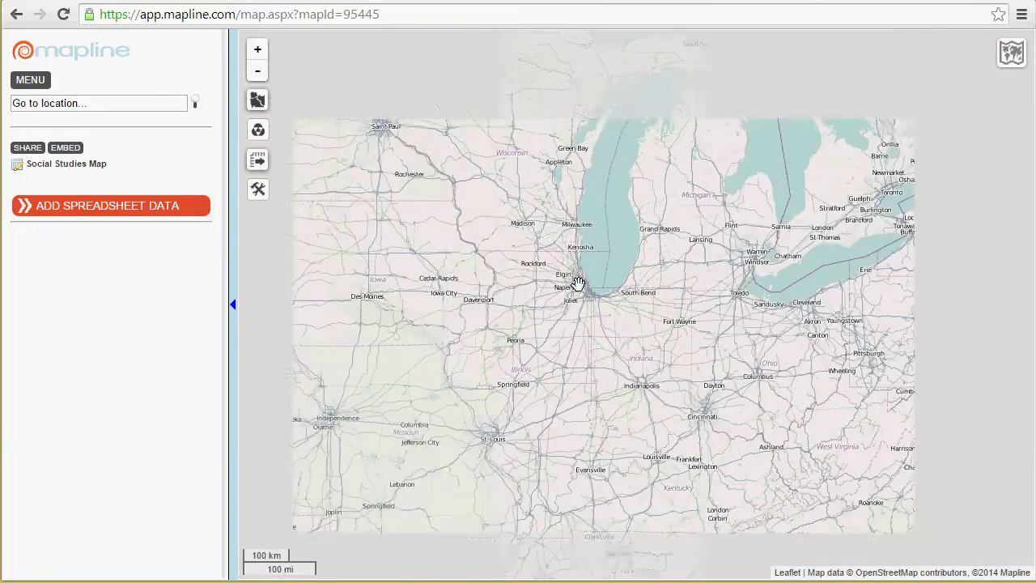
mouse_move(1010, 59)
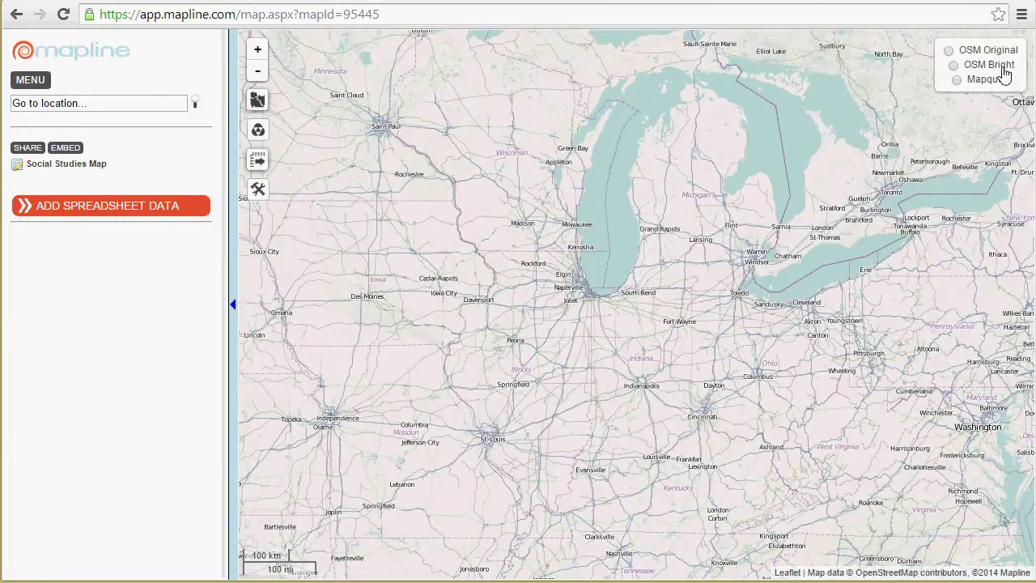
scroll(567, 283, "up", 4)
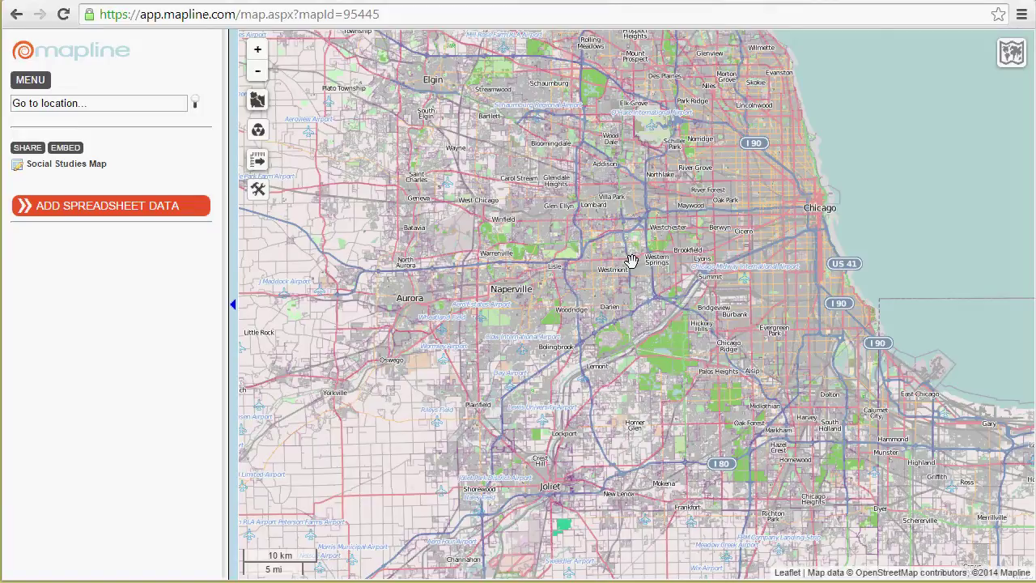
left_click(1002, 68)
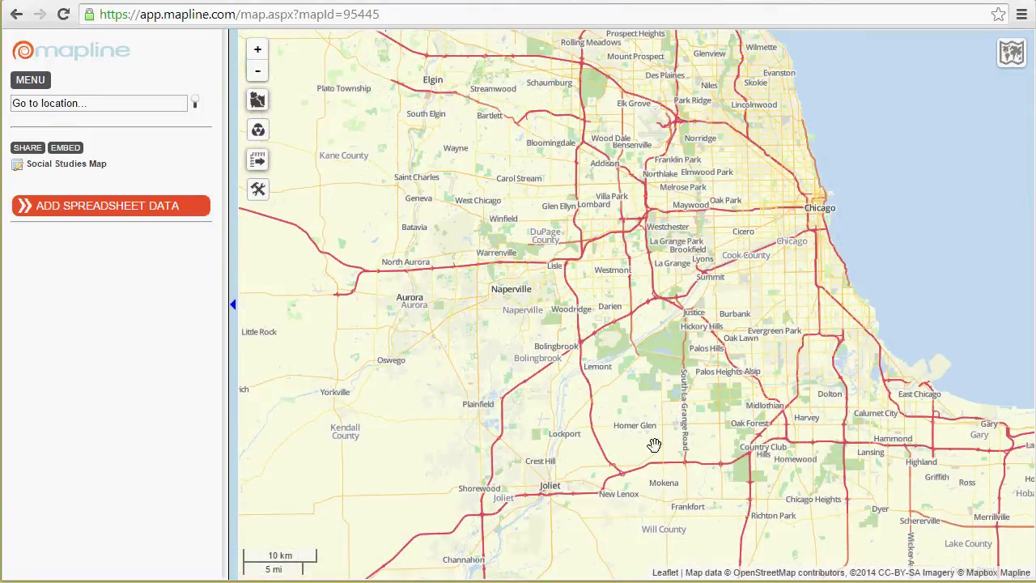
- Try the Mapquest background style on the map, and go back to OSM Bright
mouse_move(1016, 42)
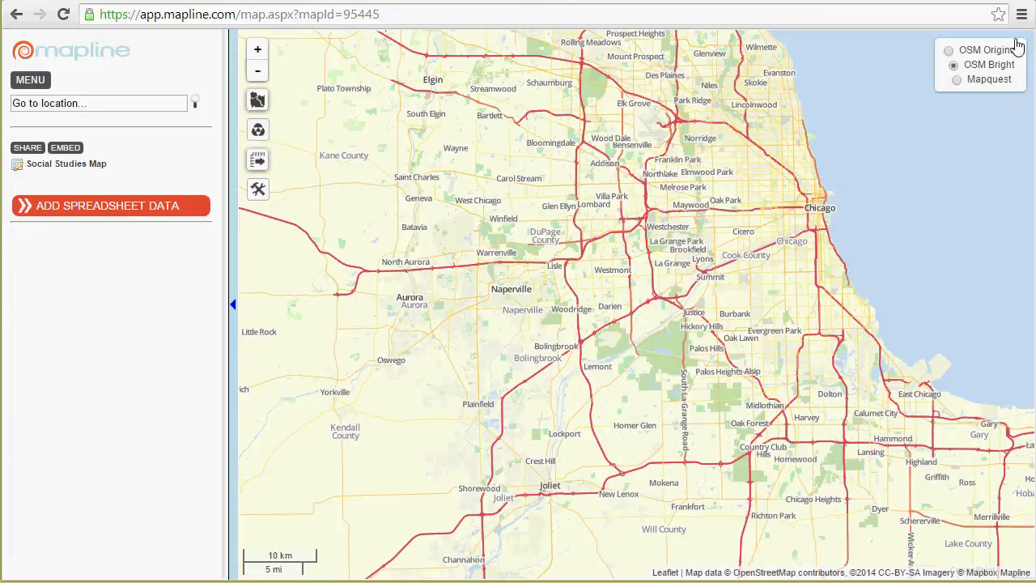
left_click(1001, 79)
left_click(993, 65)
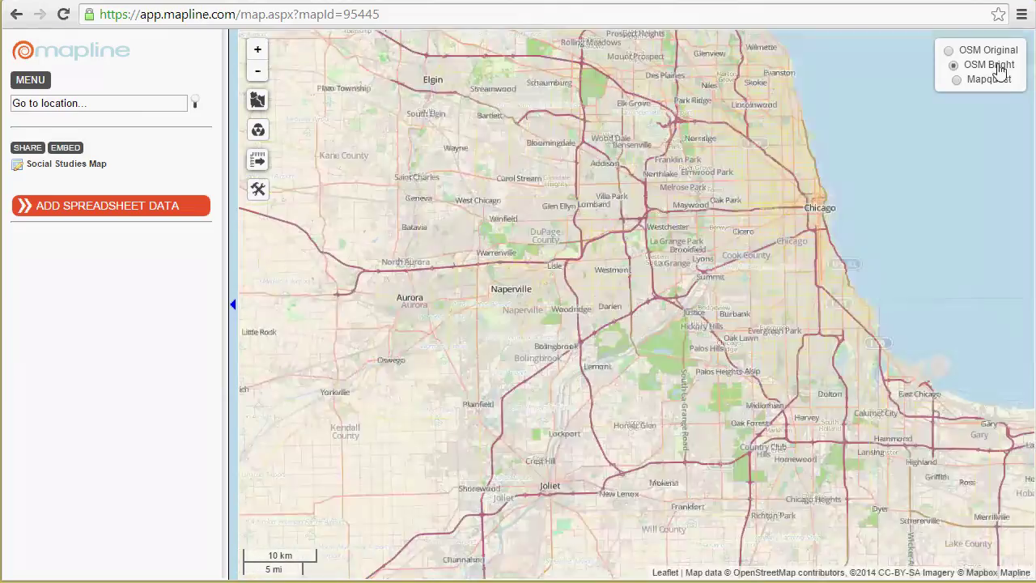
scroll(606, 276, "down", 1)
scroll(606, 282, "down", 4)
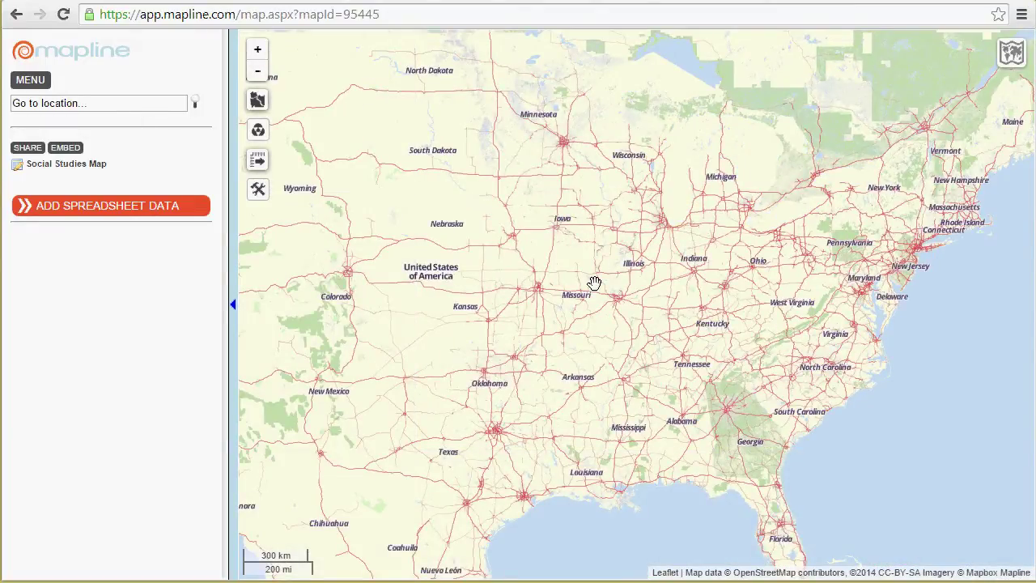
scroll(594, 282, "down", 2)
scroll(594, 282, "down", 2)
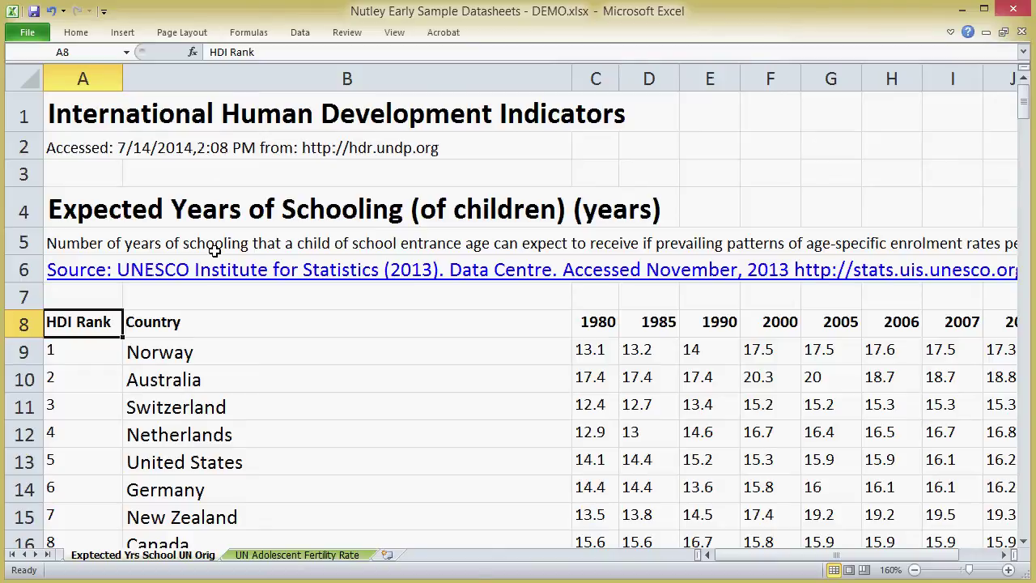
- In the Excel schooling worksheet, examine the Country column and Norway's values across the year columns
left_click(222, 329)
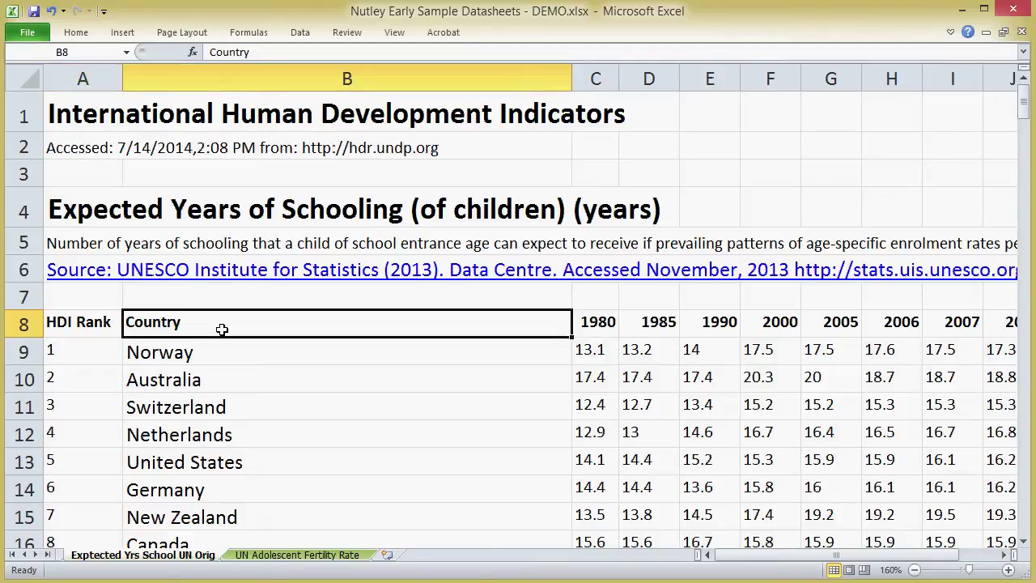
key("Down")
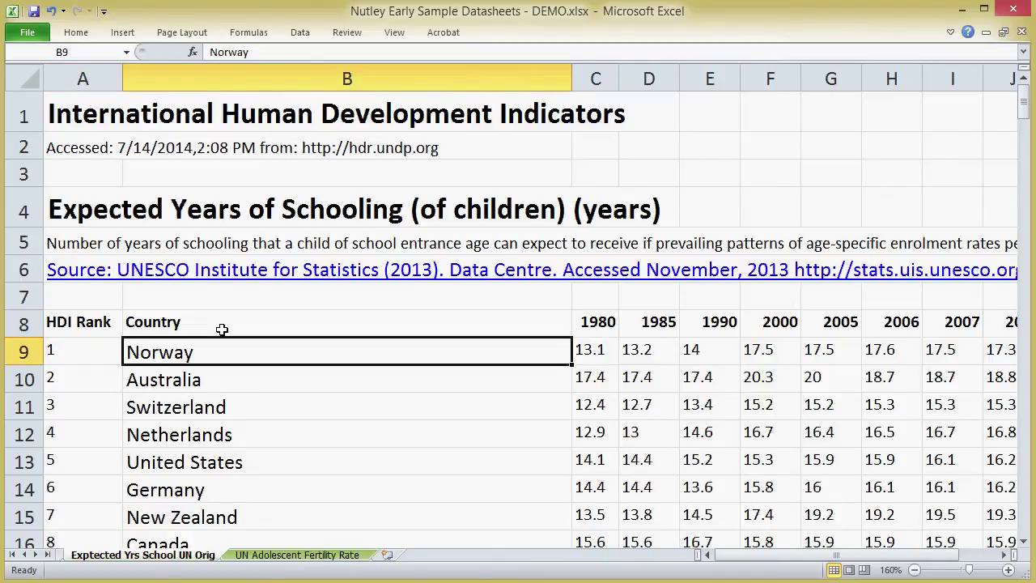
key("Right")
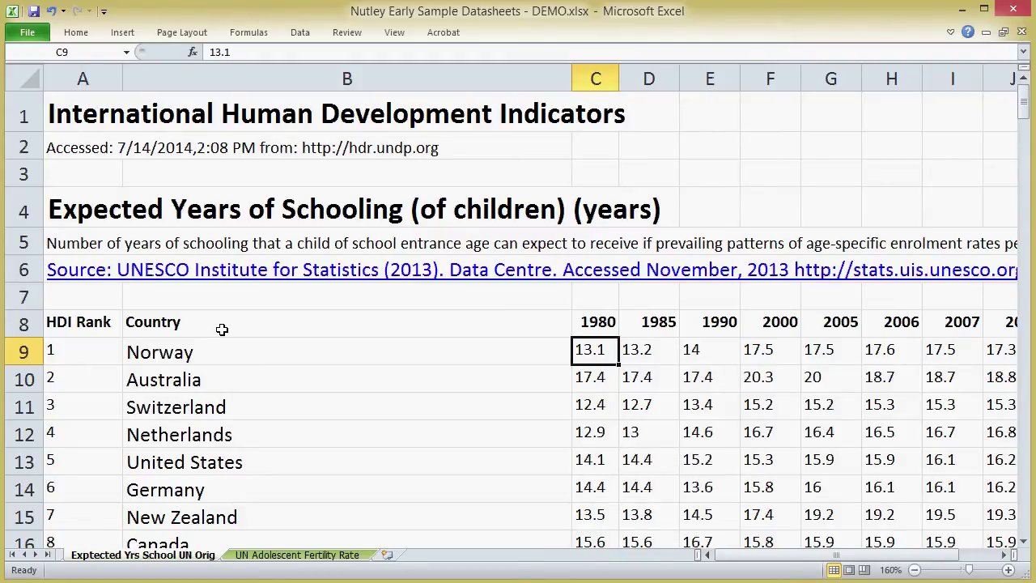
key("Right")
key("Right")
key("Right")
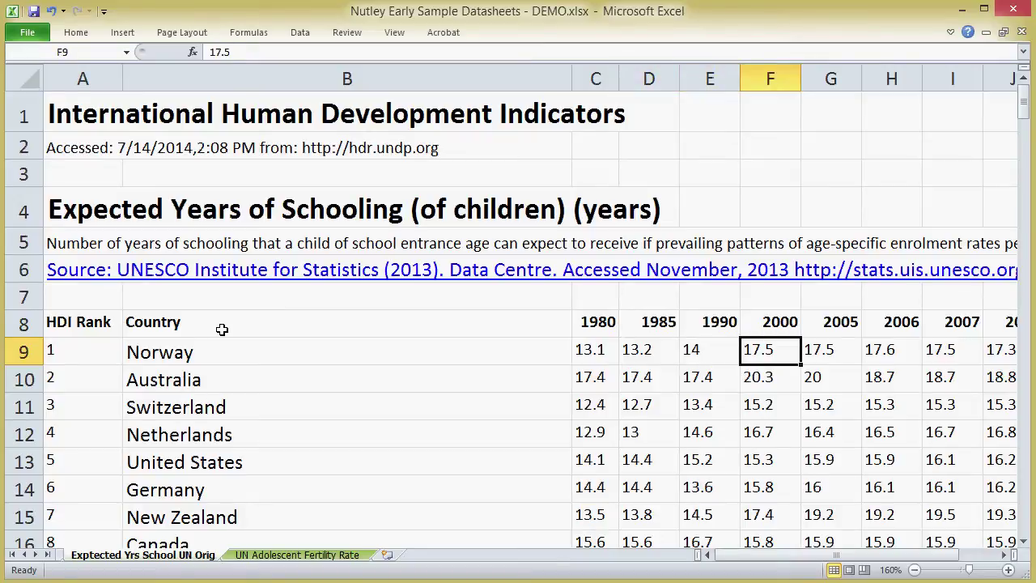
key("Right")
key("Right")
key("Left")
key("Left")
key("Left")
key("Left")
key("Left")
key("Left")
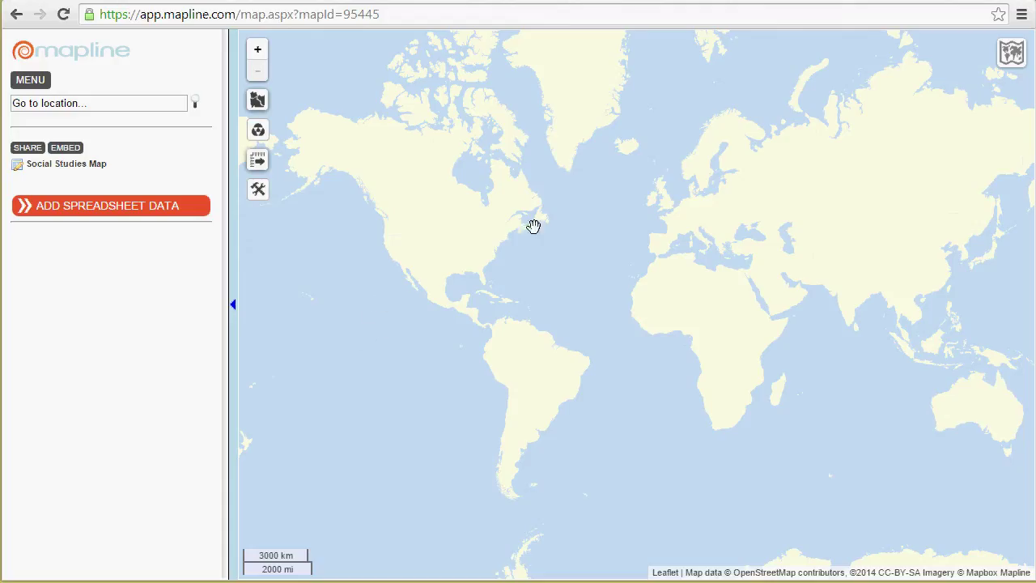
- In Mapline, start a new placemarks data set for the map and name it Number of Years of Schooling by Country
left_click(117, 210)
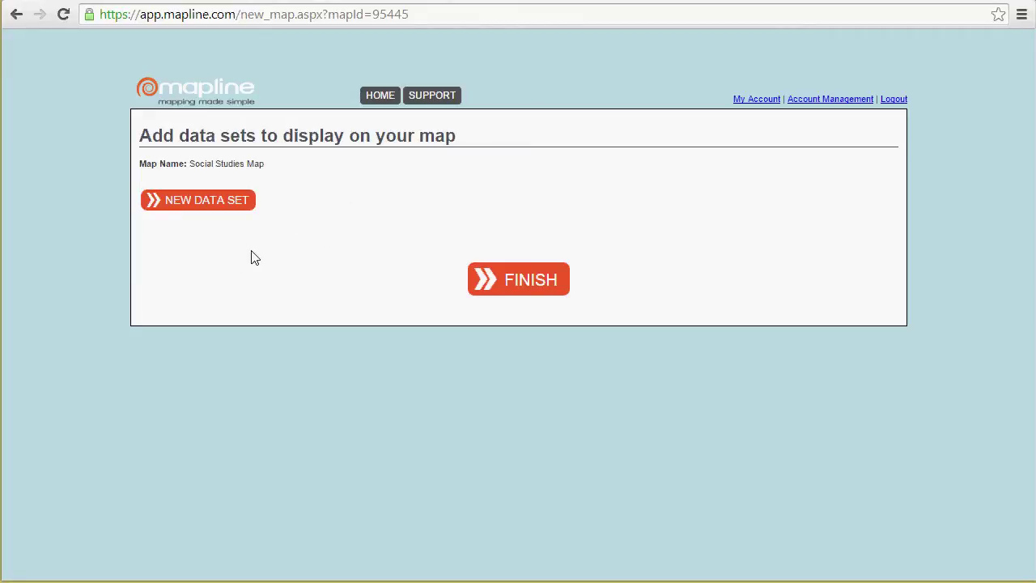
left_click(186, 208)
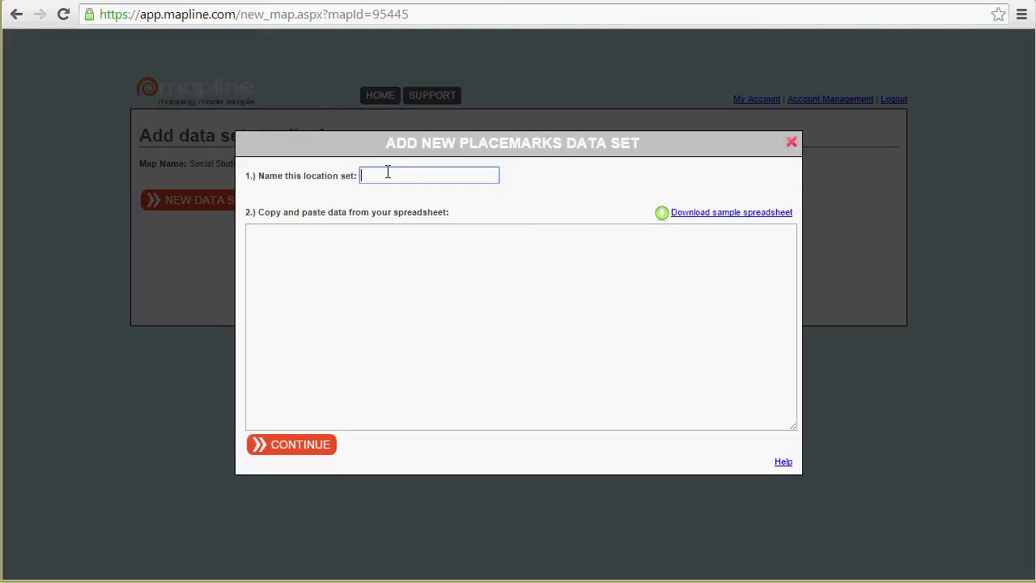
type("Number of Years of Schooling by Country")
left_click(422, 258)
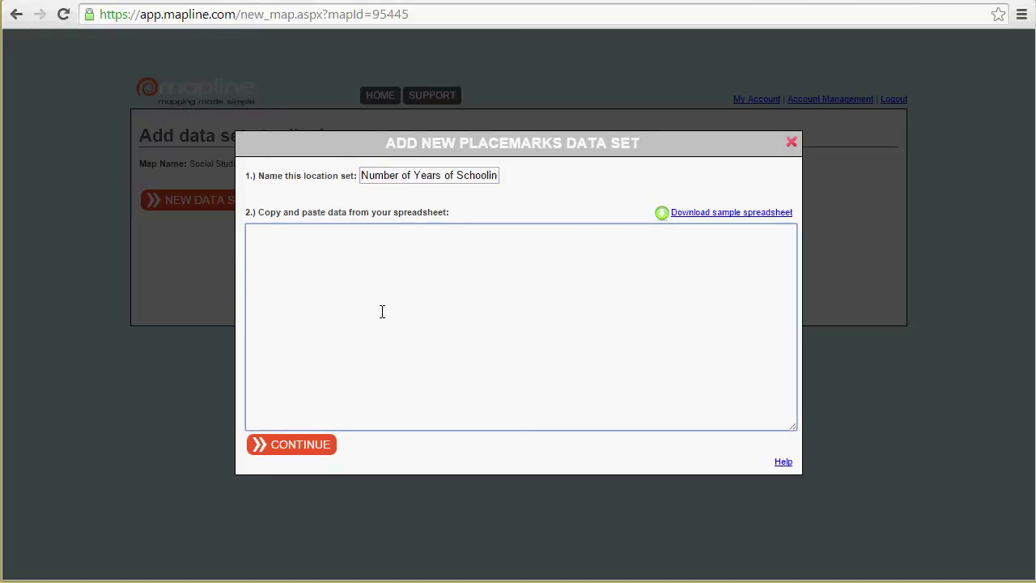
- Switch to Excel and copy the schooling table from the Country header in B8 through the last used cell
key("alt+Tab")
left_click(197, 321)
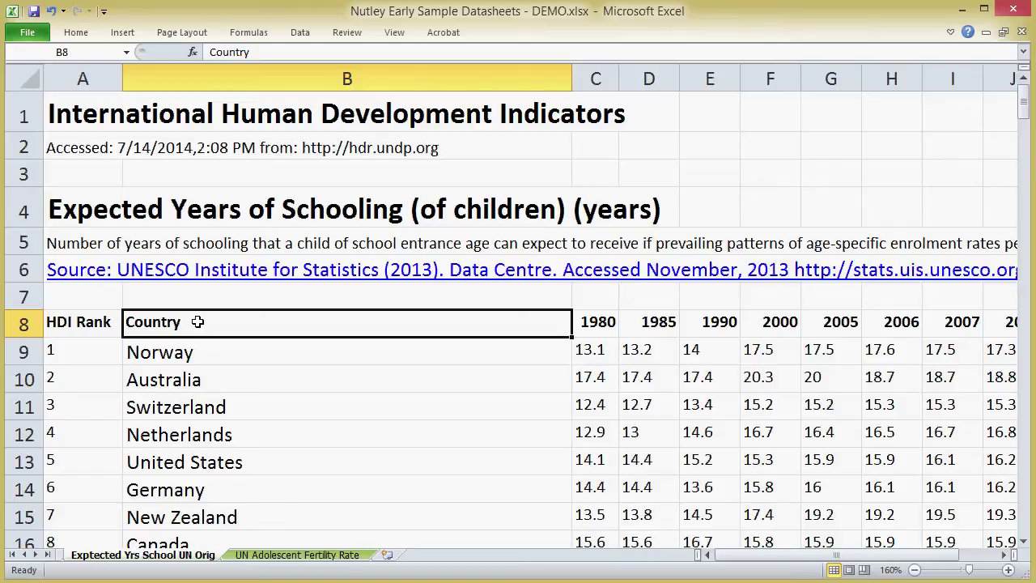
key("ctrl+shift+End")
key("ctrl+BackSpace")
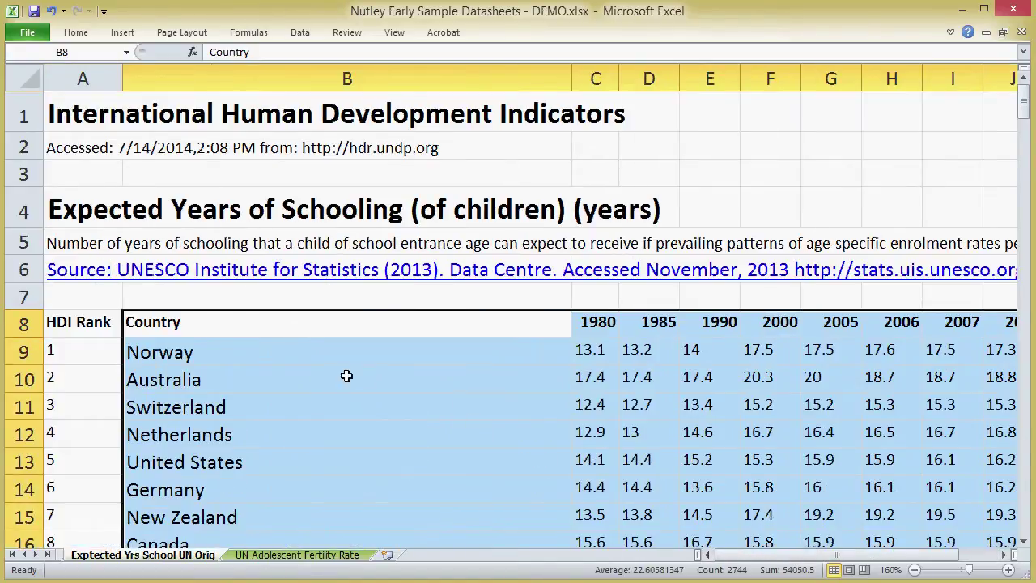
right_click(294, 337)
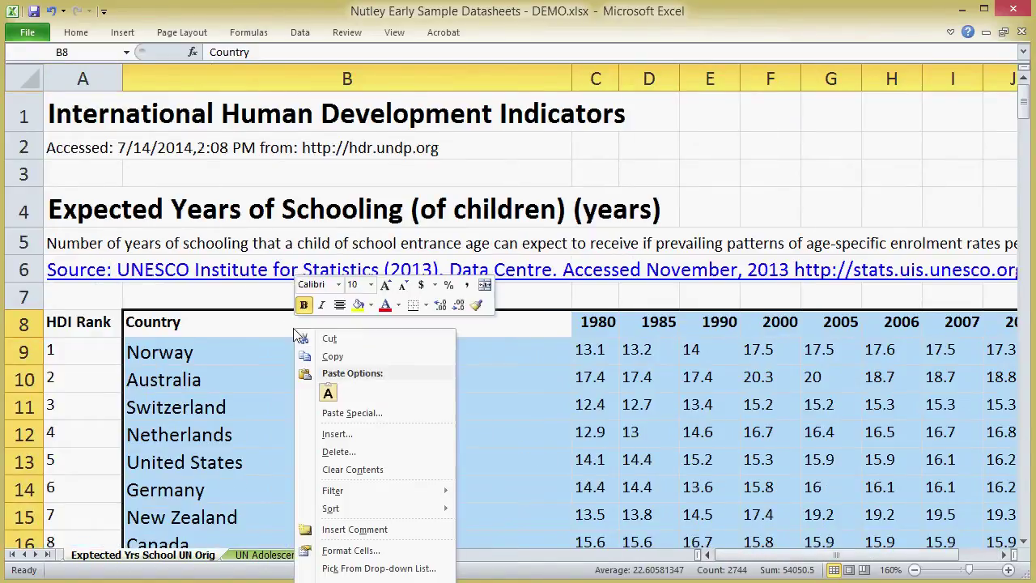
left_click(346, 356)
- Switch back to Mapline and paste the copied table as the new location set's spreadsheet data
key("alt")
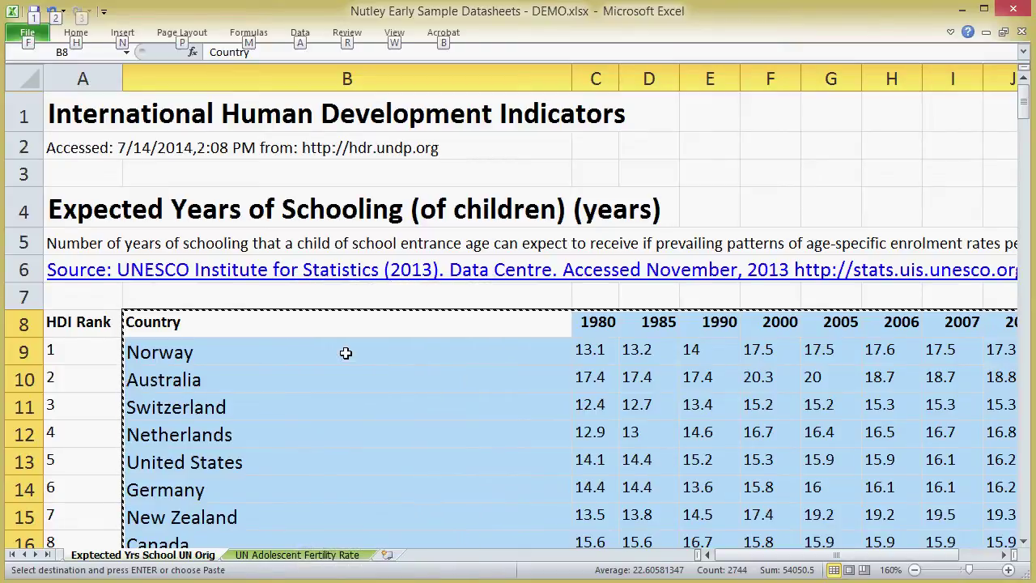
key("alt+Tab")
left_click(398, 287)
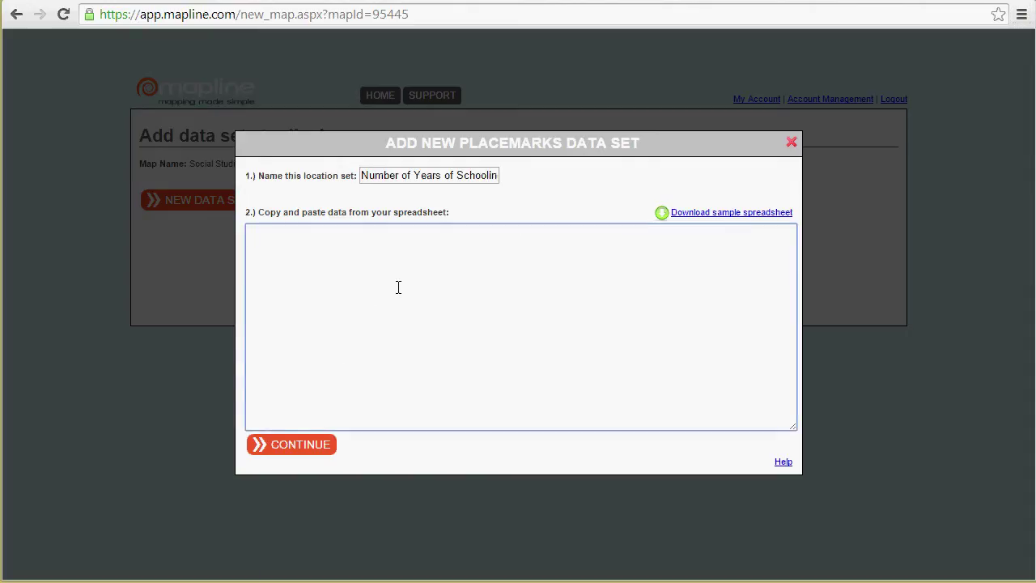
right_click(376, 260)
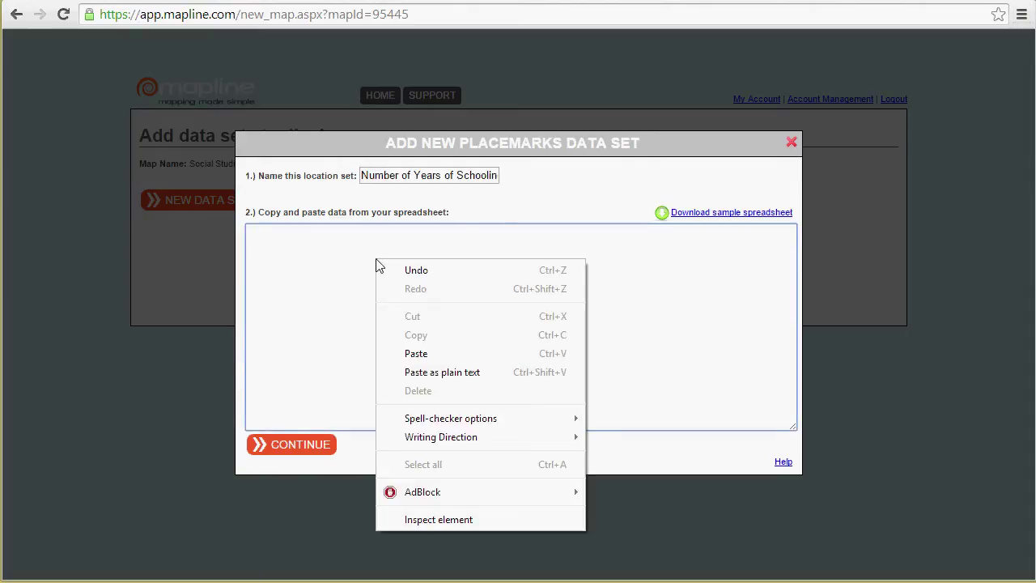
left_click(424, 357)
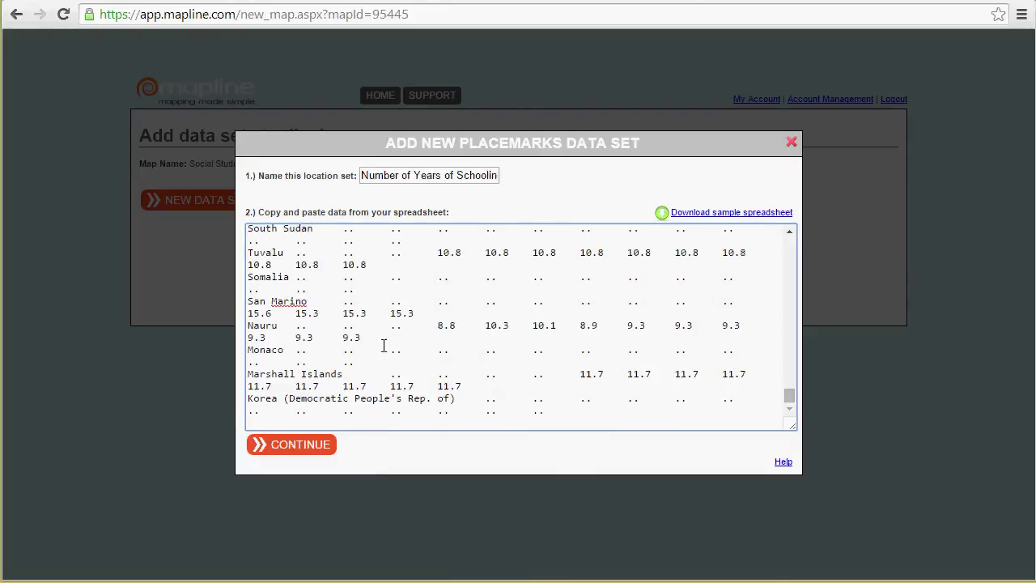
- Submit the pasted data and select the Number of Years of Schooling by Country data set for display on the map
left_click(296, 455)
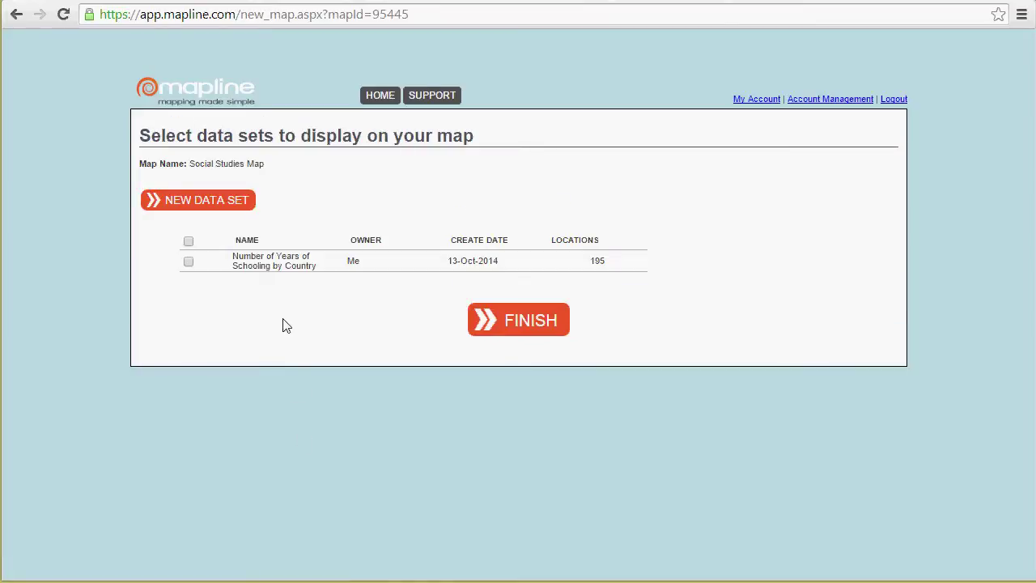
left_click(250, 271)
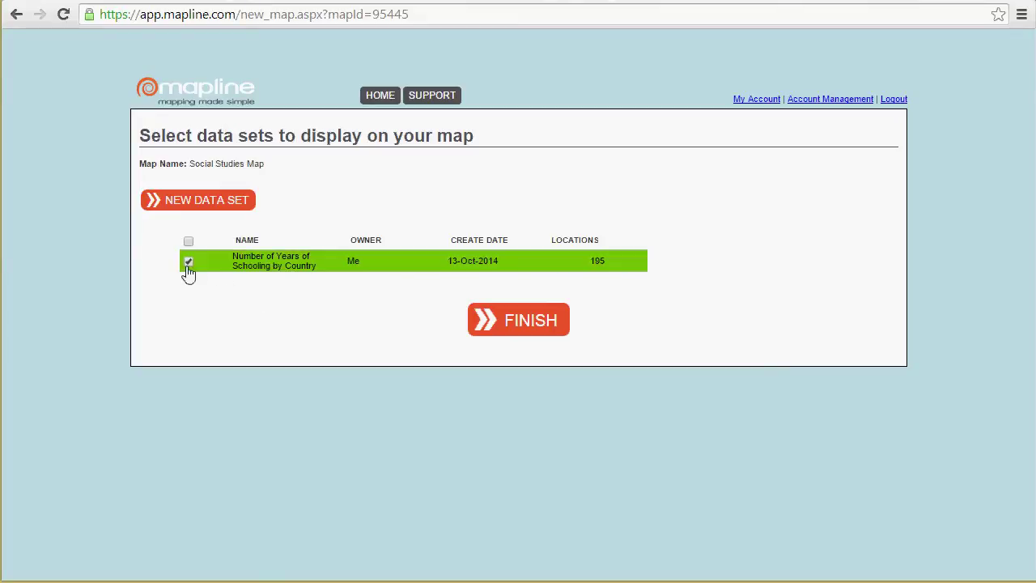
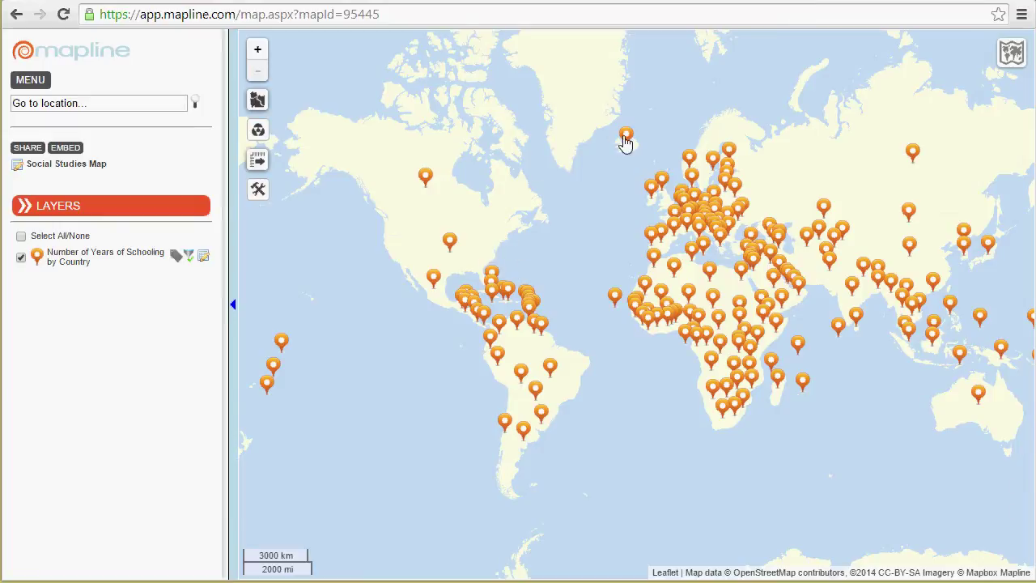
- Open the United States placemark's details and examine its schooling values from 1980 through 2013
left_click(455, 254)
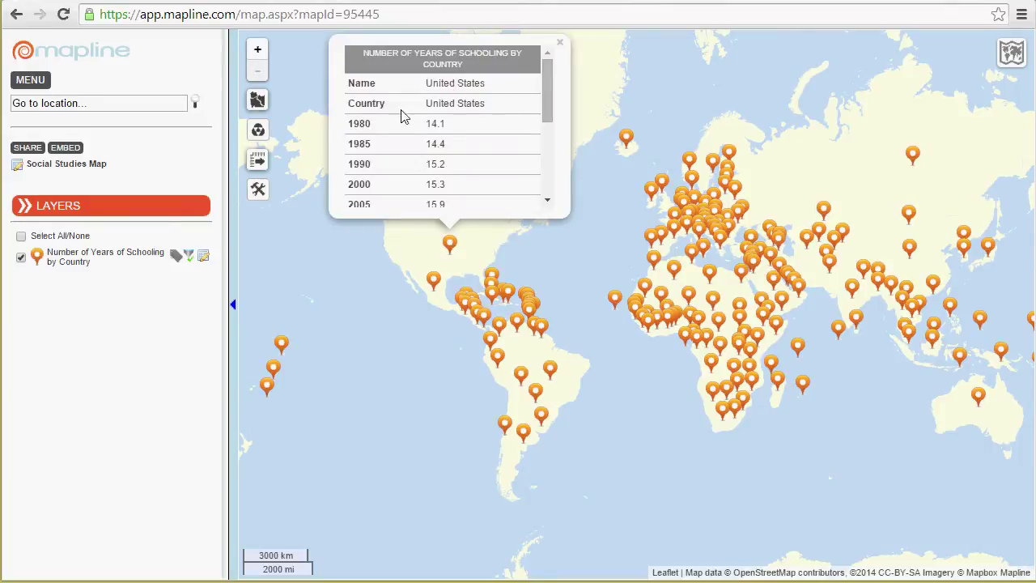
left_click_drag(425, 104, 461, 130)
left_click(450, 110)
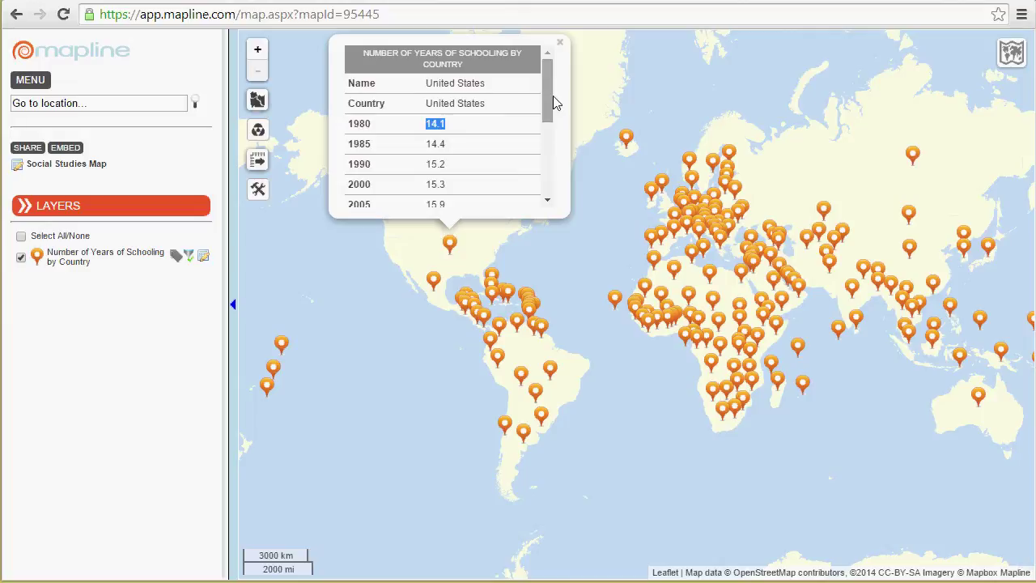
left_click_drag(547, 92, 565, 198)
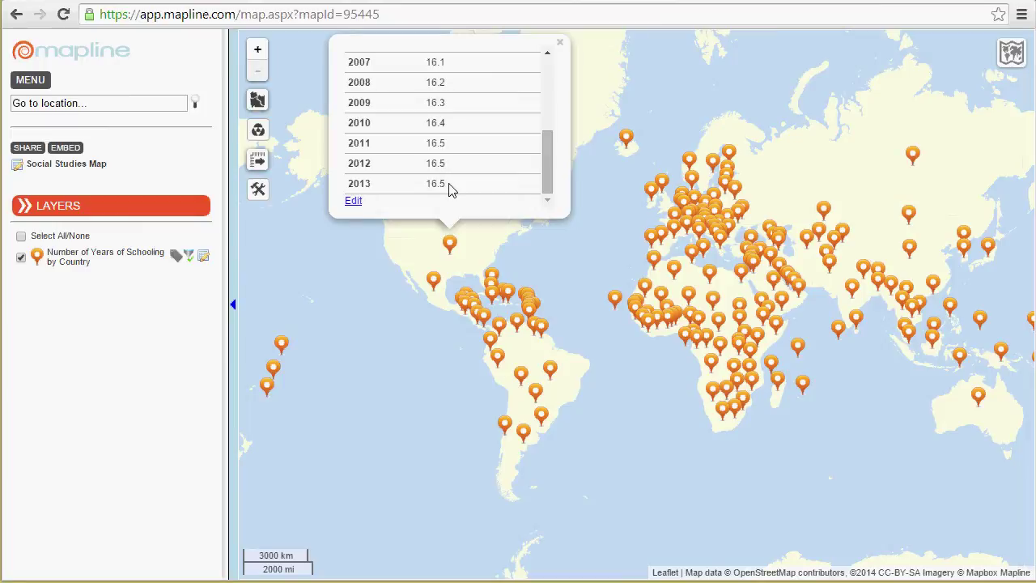
- Close the open details, find United States through the location search and view its placemark's schooling data
left_click(561, 43)
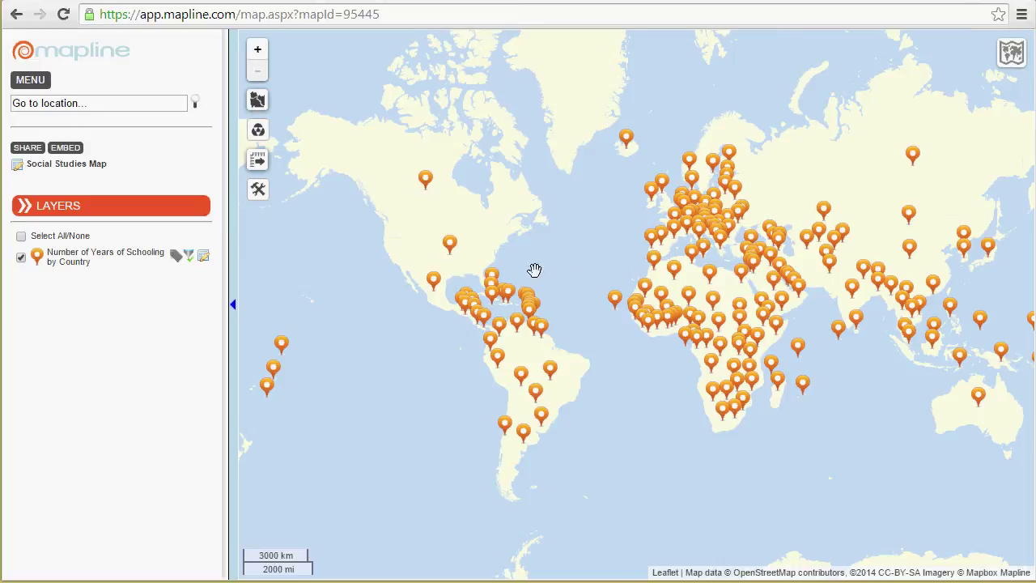
left_click(68, 102)
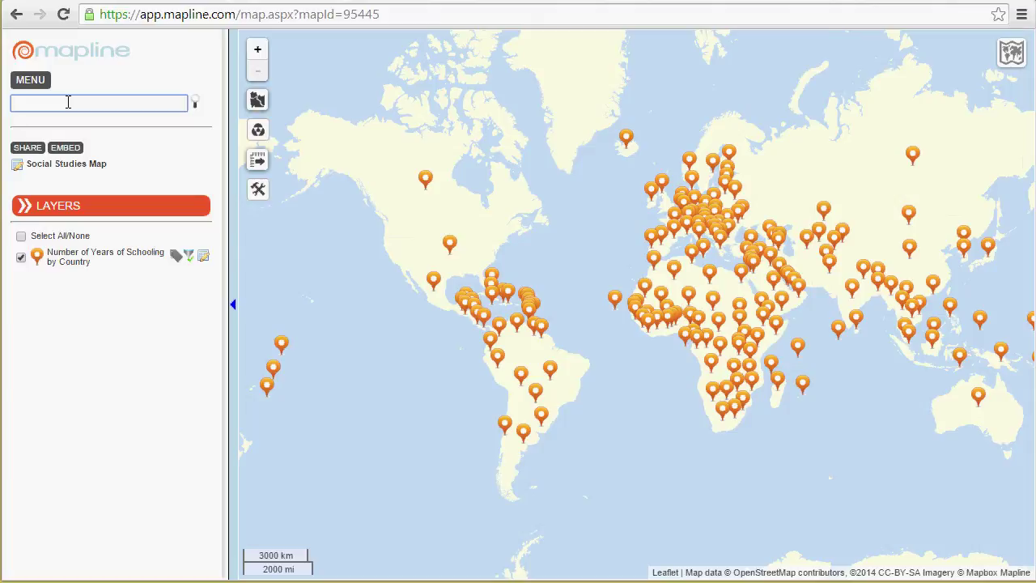
type("uni")
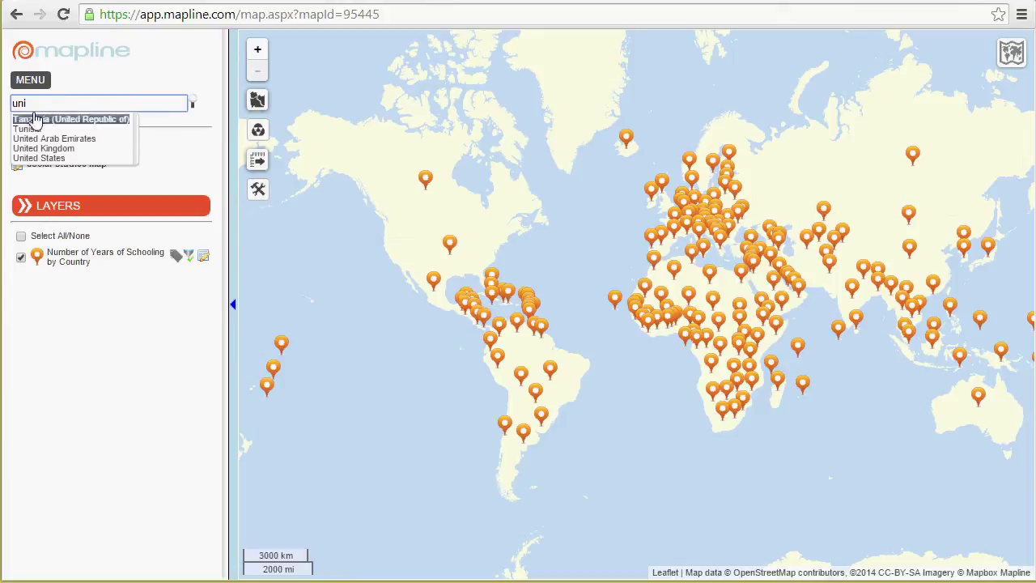
left_click(53, 158)
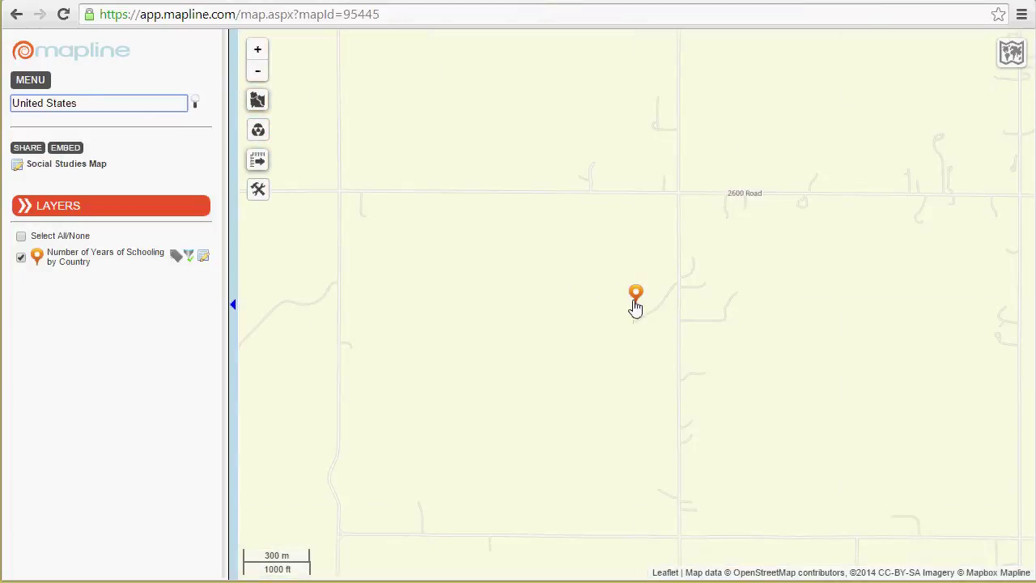
left_click(637, 305)
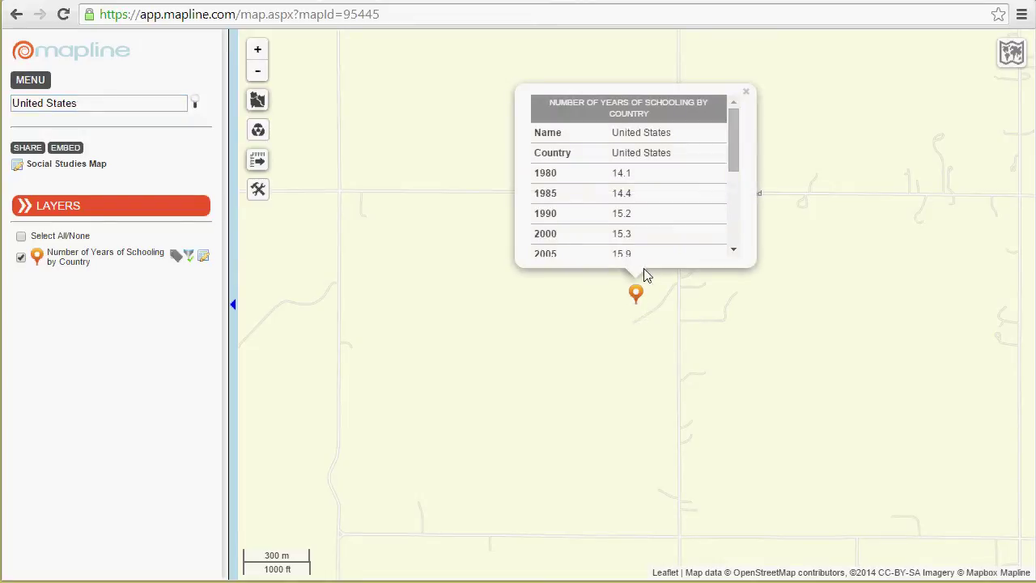
left_click(728, 342)
- Return to the world view, open the map's sharing options to examine the e-mail field, and close them without sharing
scroll(671, 298, "down", 2)
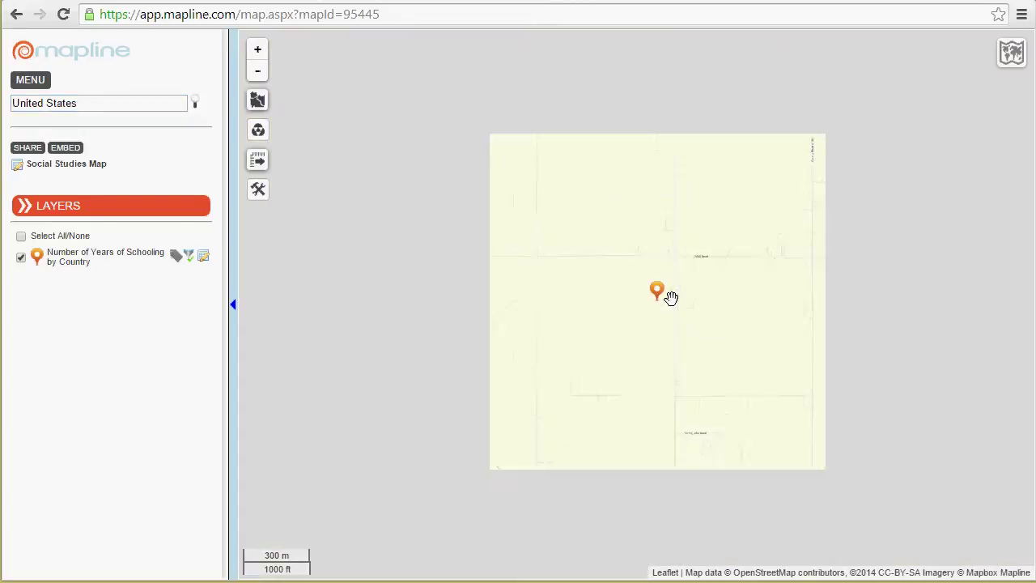
scroll(671, 298, "down", 3)
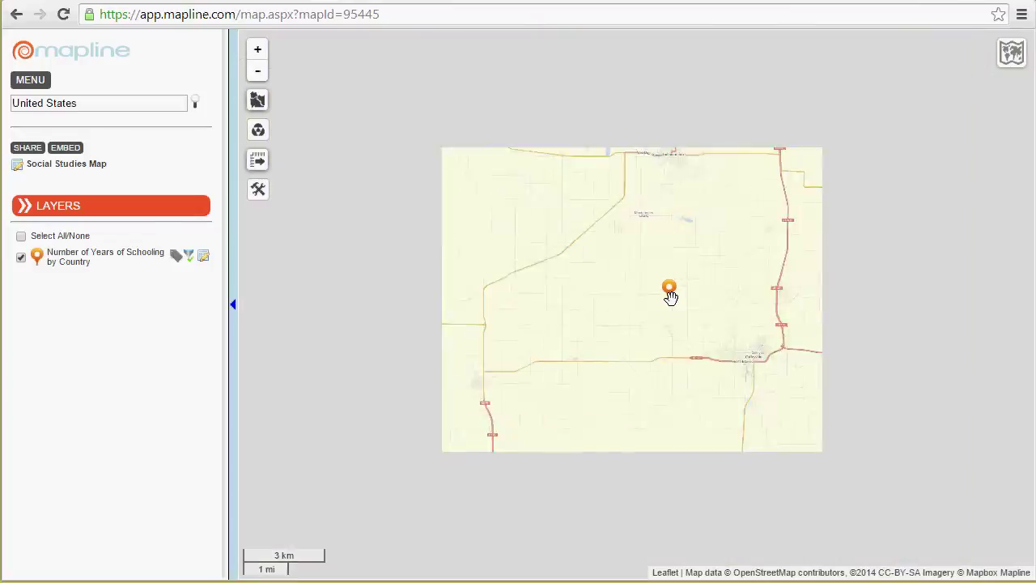
scroll(671, 298, "down", 6)
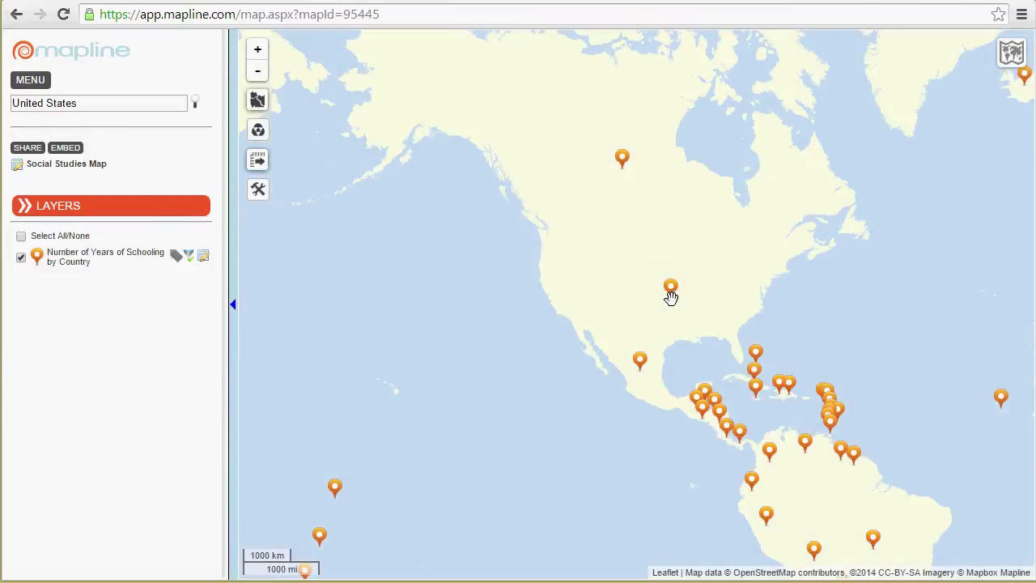
scroll(670, 298, "down", 2)
left_click_drag(735, 300, 574, 271)
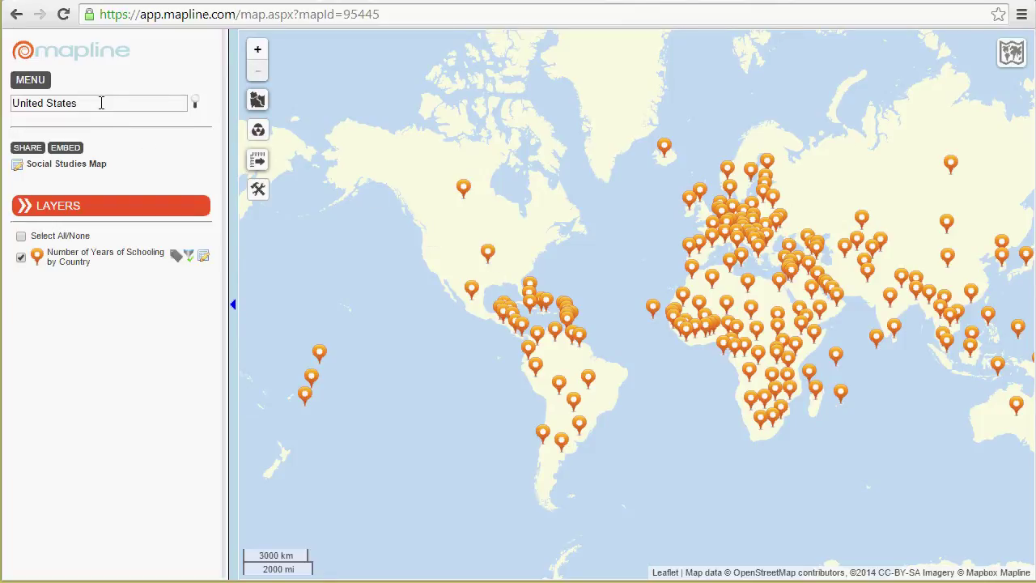
left_click_drag(697, 295, 629, 262)
left_click(27, 148)
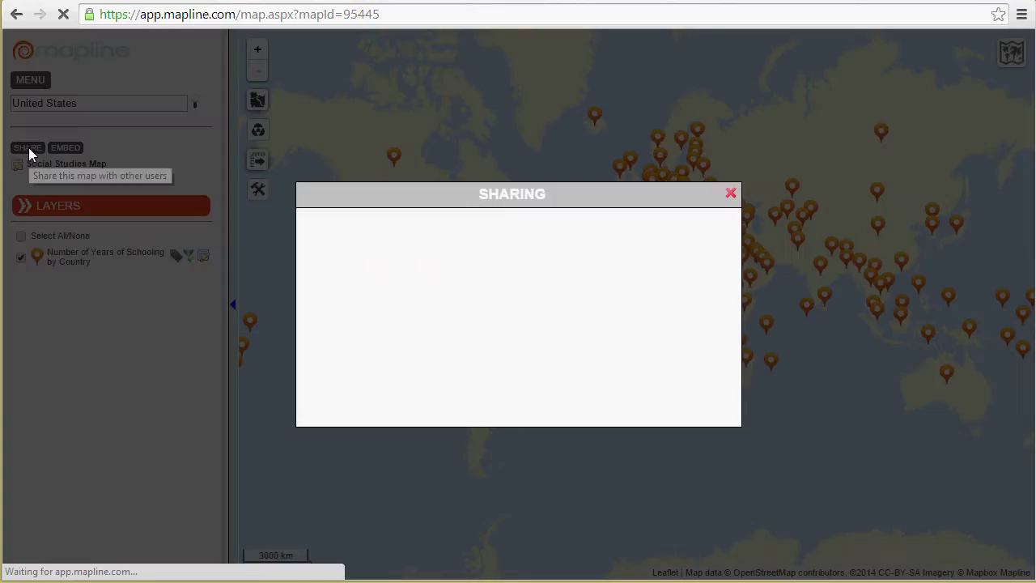
left_click(364, 271)
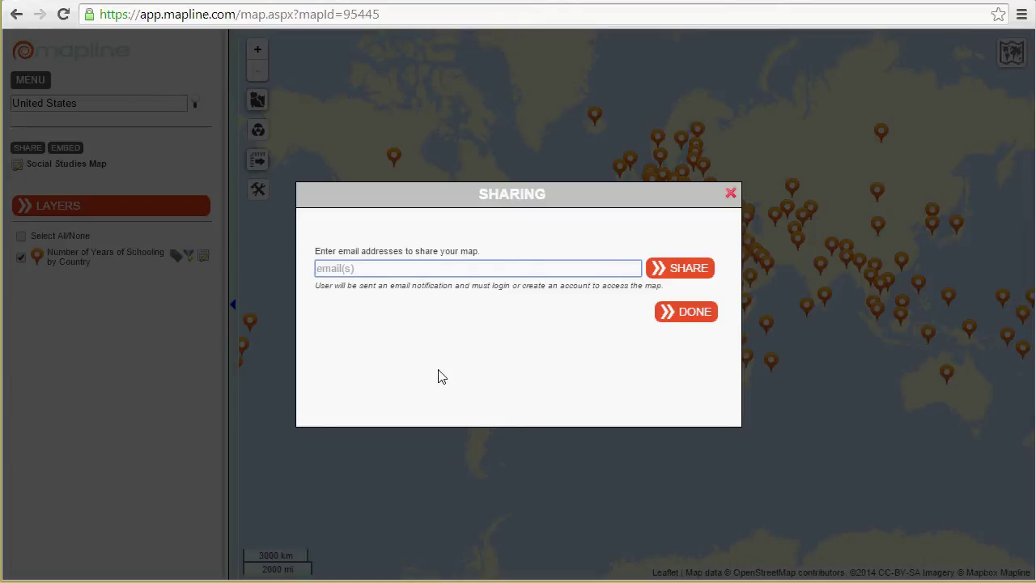
left_click(731, 195)
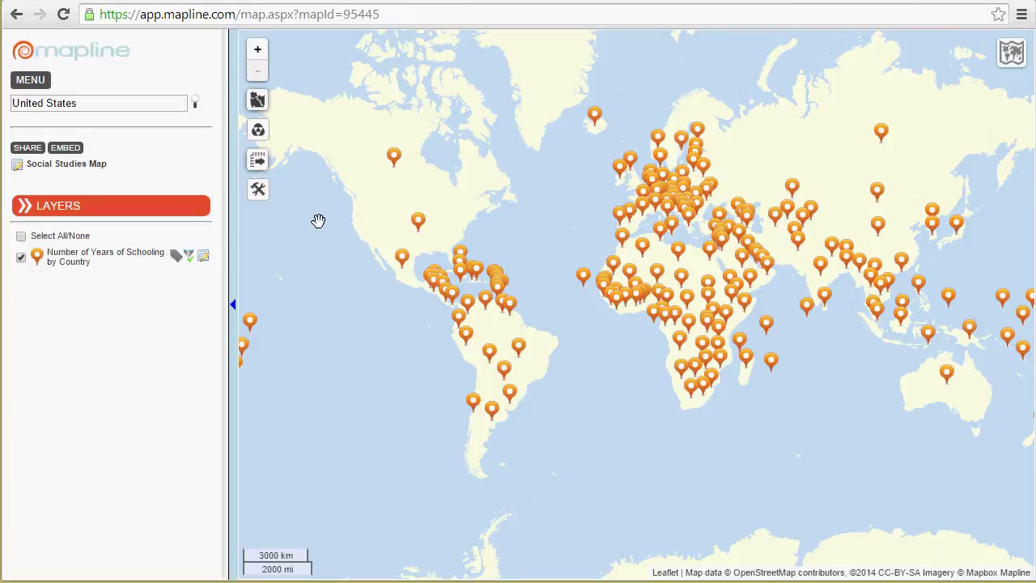
- Toggle the schooling layer off and on, and set its marker icons to dark blue circles
left_click(21, 258)
left_click(21, 257)
left_click(36, 256)
left_click(489, 247)
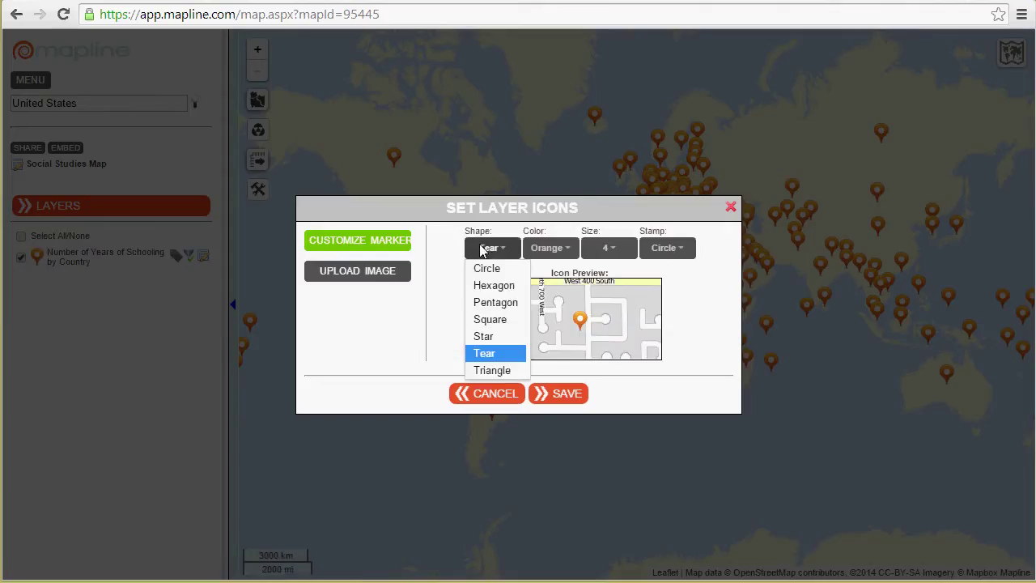
left_click(486, 268)
left_click(548, 248)
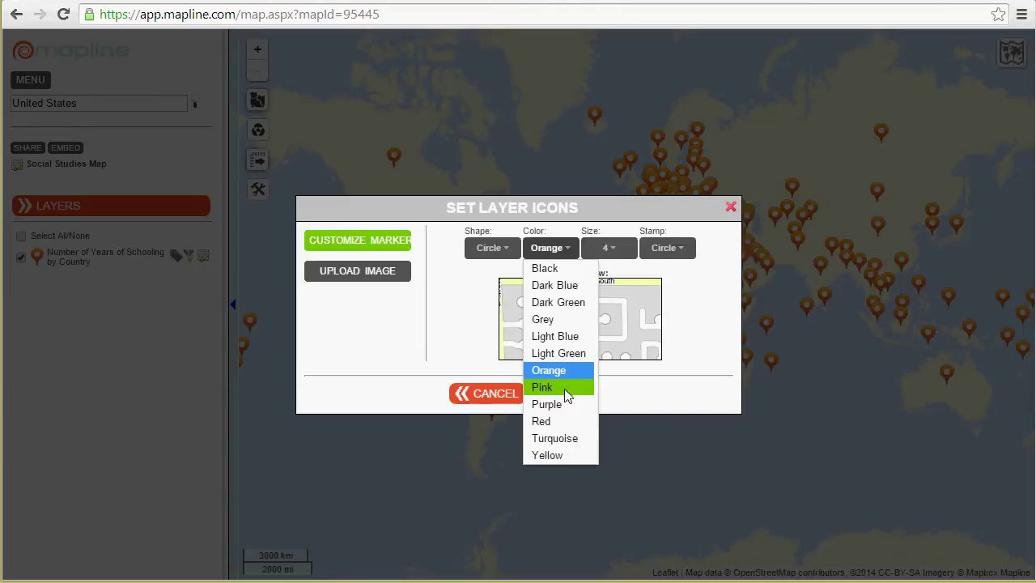
left_click(558, 285)
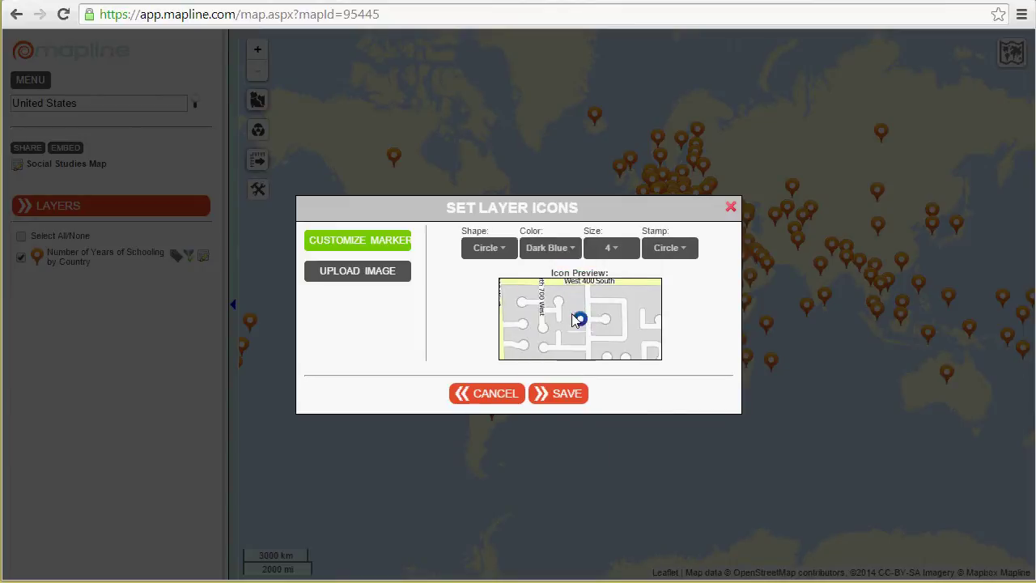
left_click(566, 395)
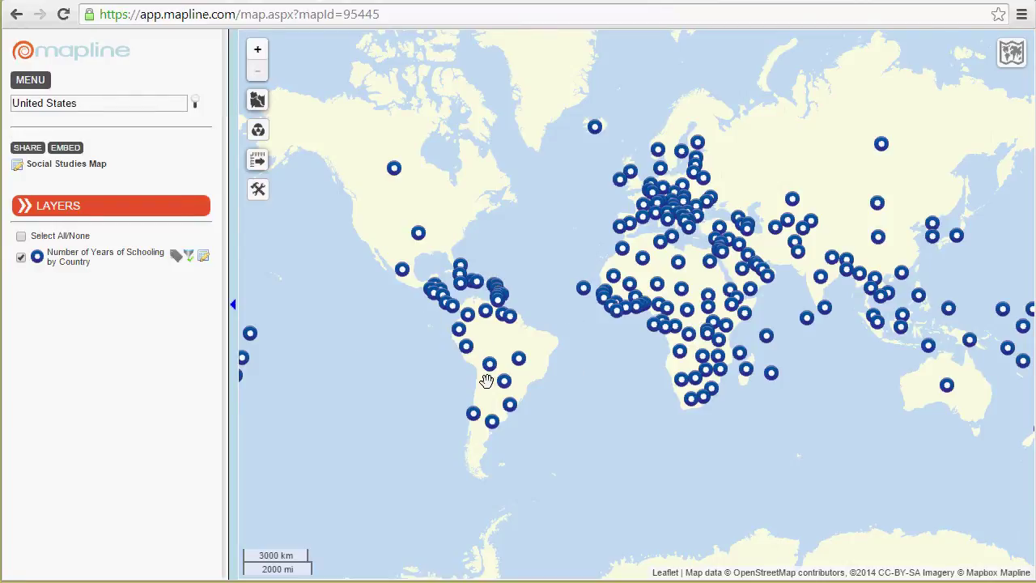
- Zoom in on South America and show the name labels of the schooling layer's placemarks
scroll(488, 393, "up", 4)
left_click_drag(488, 393, 574, 361)
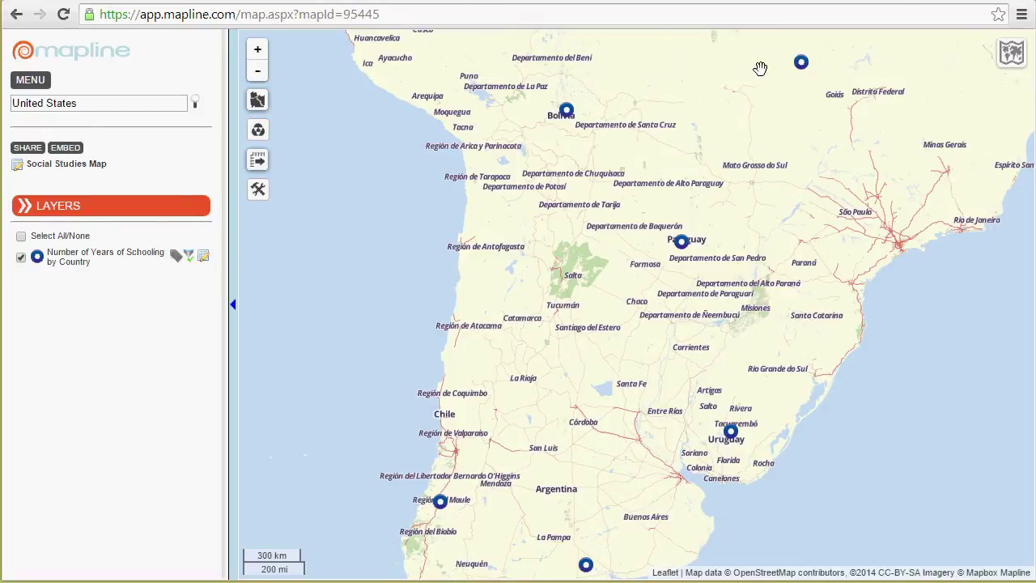
scroll(722, 345, "up", 1)
scroll(599, 364, "down", 1)
left_click_drag(599, 358, 604, 322)
scroll(630, 285, "down", 1)
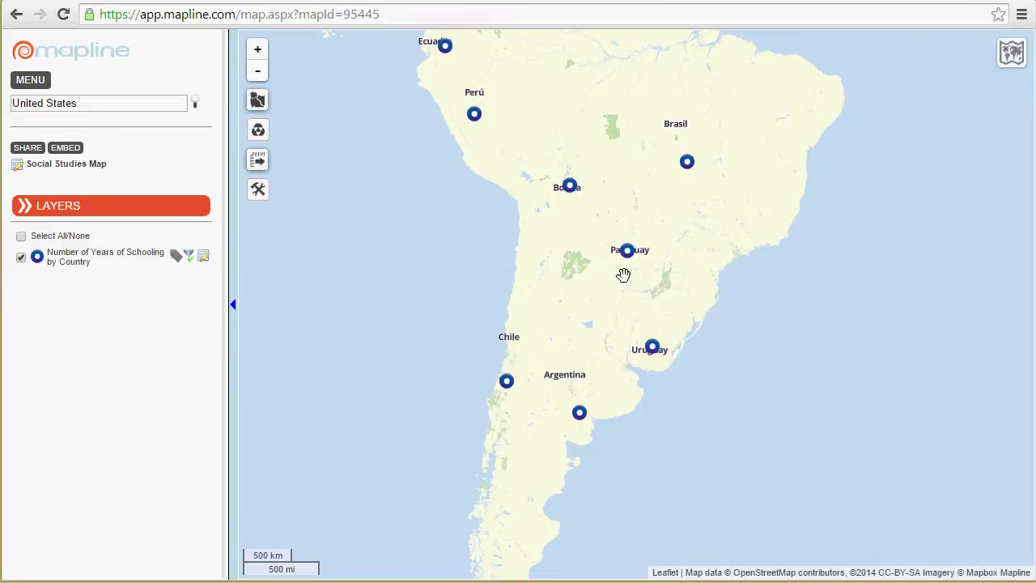
left_click(175, 257)
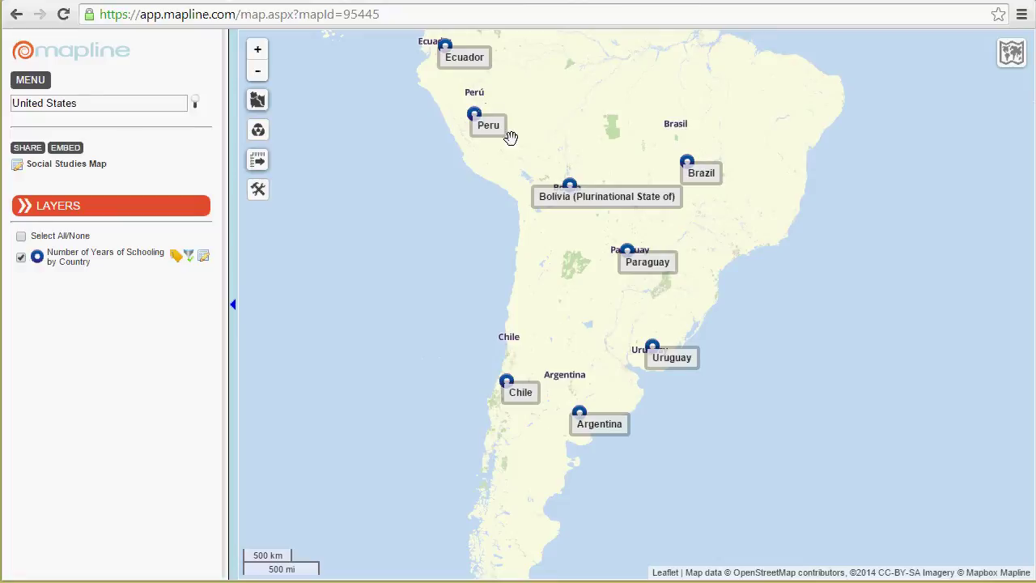
- Open the Uruguay placemark's details, highlight its name and close the details again
left_click(654, 350)
left_click_drag(576, 200, 688, 201)
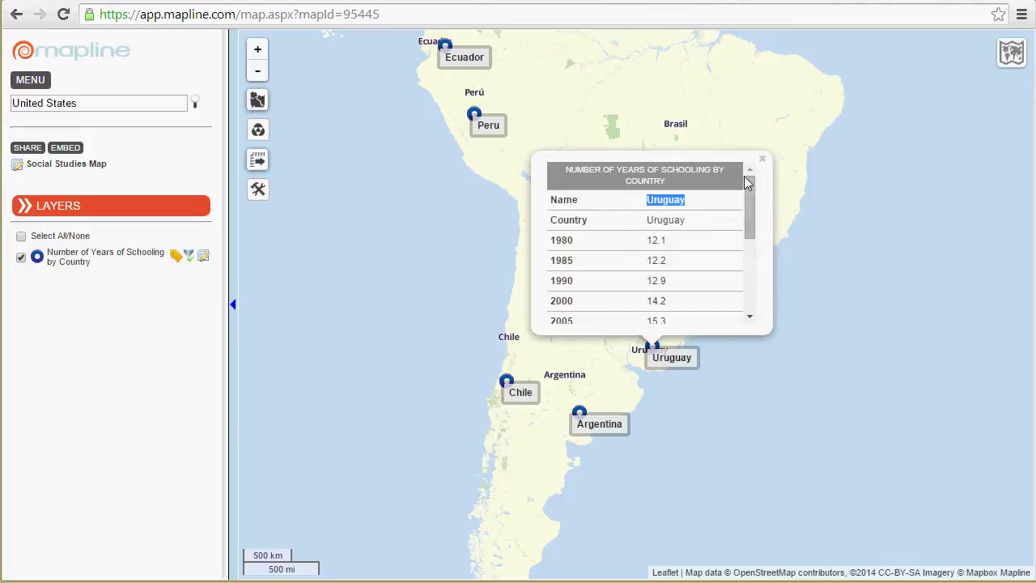
left_click(763, 160)
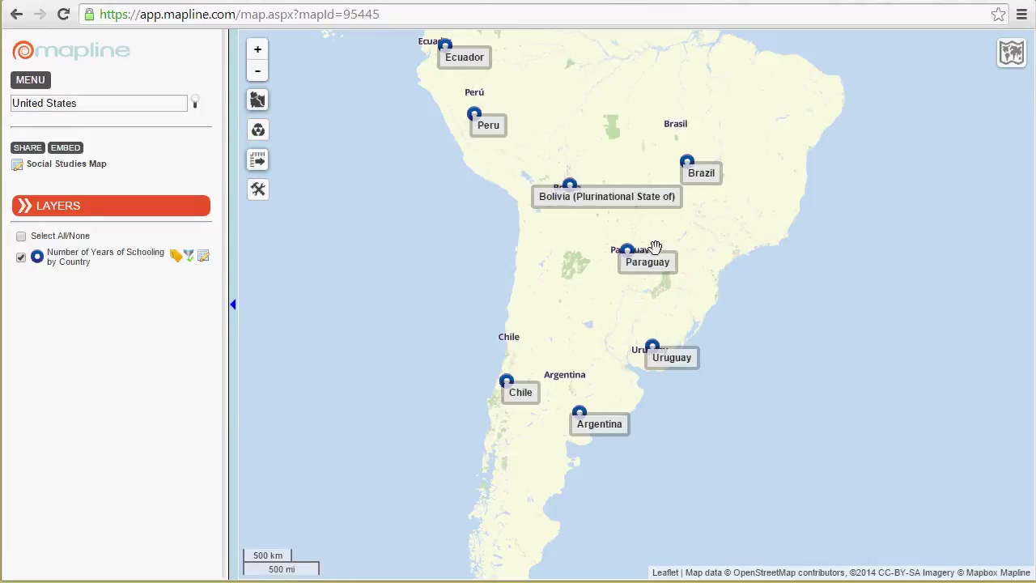
- Hide the schooling layer's name labels, and open its filter list to view the yearly categories before closing it
left_click(177, 256)
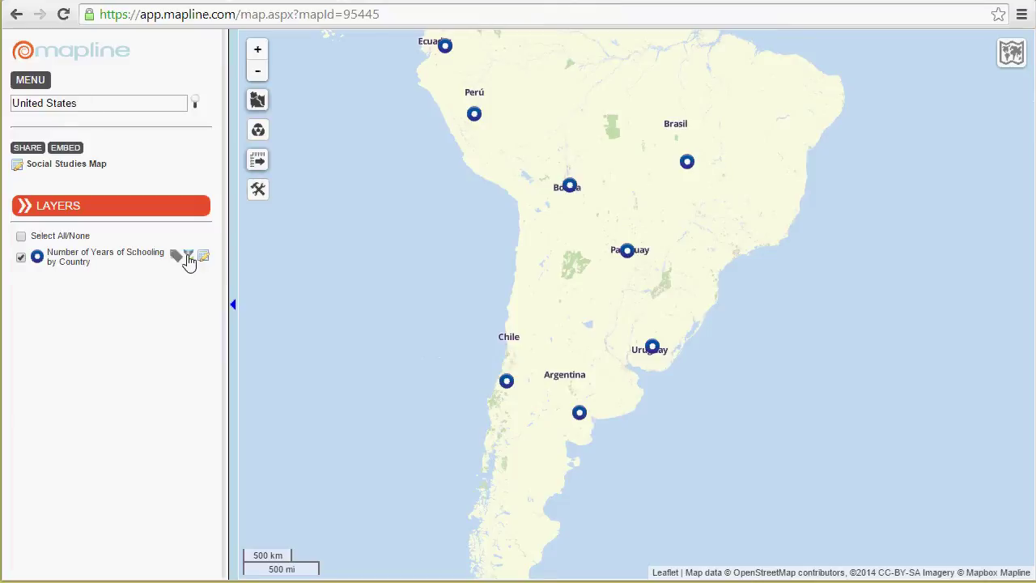
left_click(188, 259)
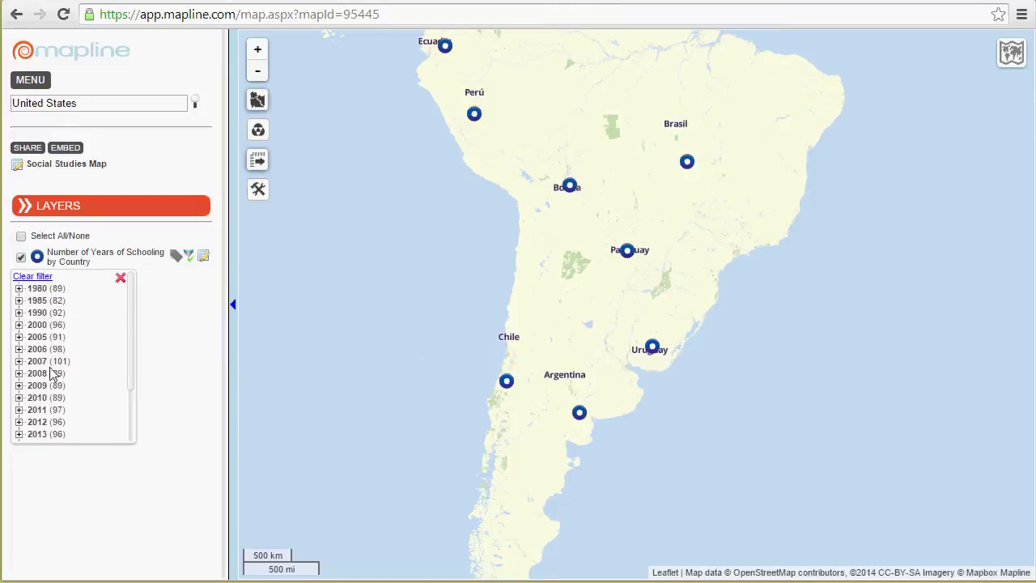
left_click(122, 280)
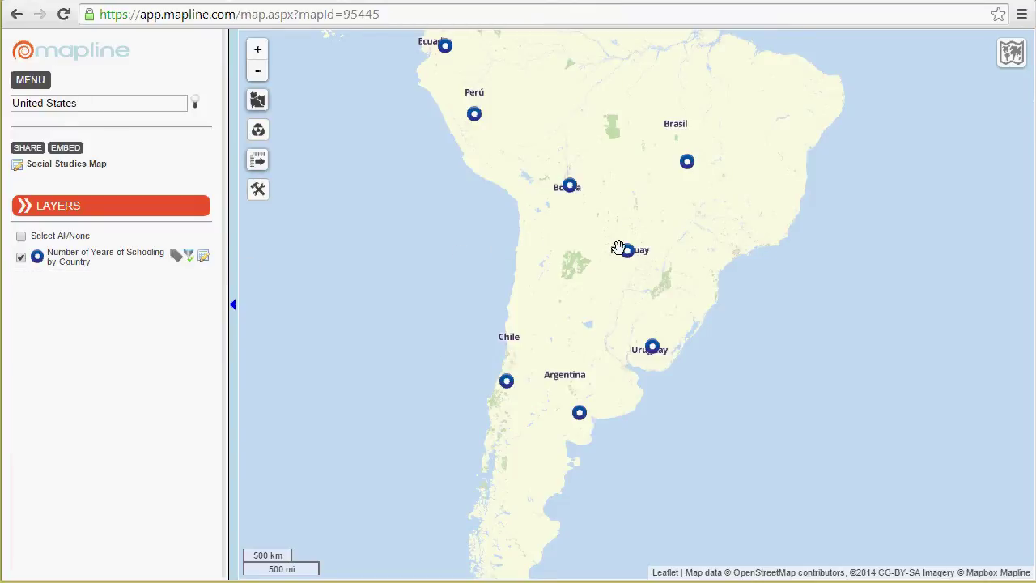
- Return to the world view and compare the schooling values of the United States and the island placemark east of Madagascar
scroll(621, 248, "down", 1)
scroll(620, 247, "down", 2)
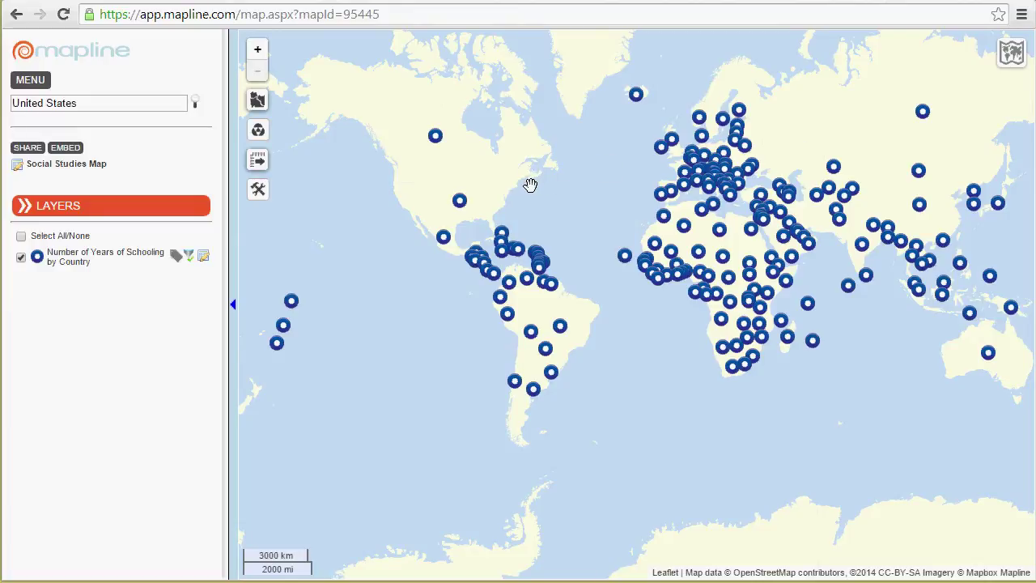
left_click(459, 202)
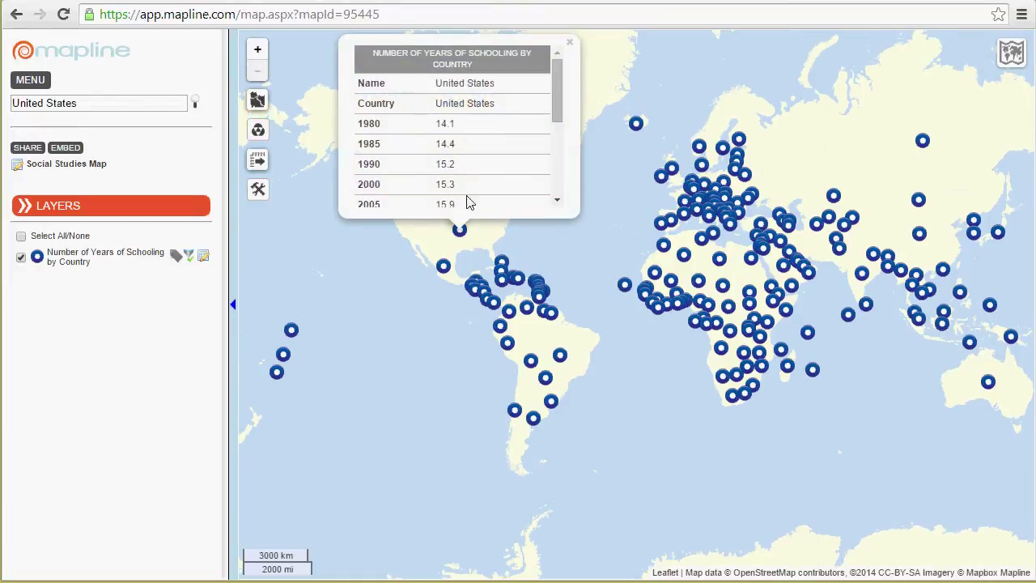
scroll(466, 184, "down", 1)
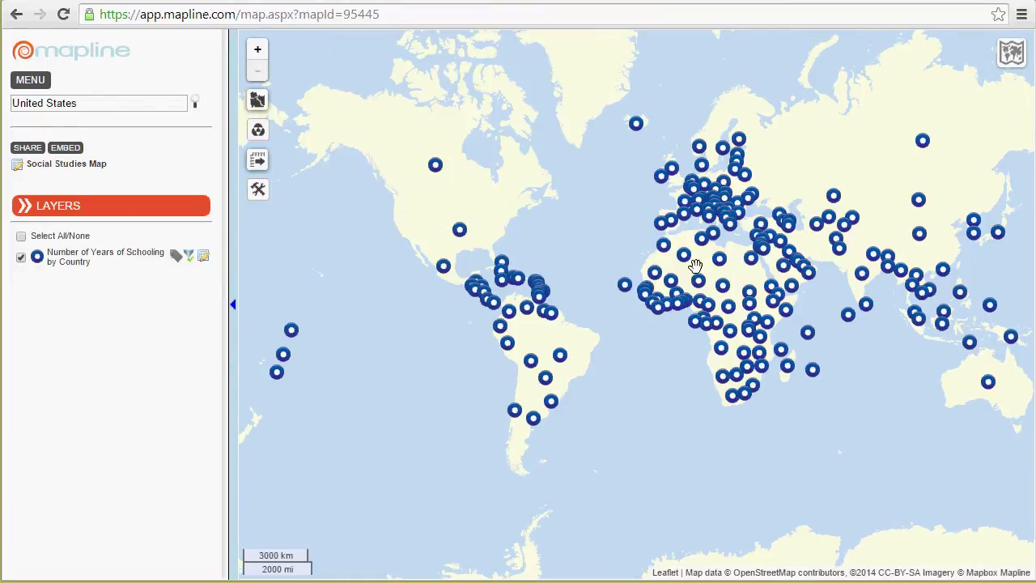
left_click(812, 369)
scroll(839, 274, "down", 5)
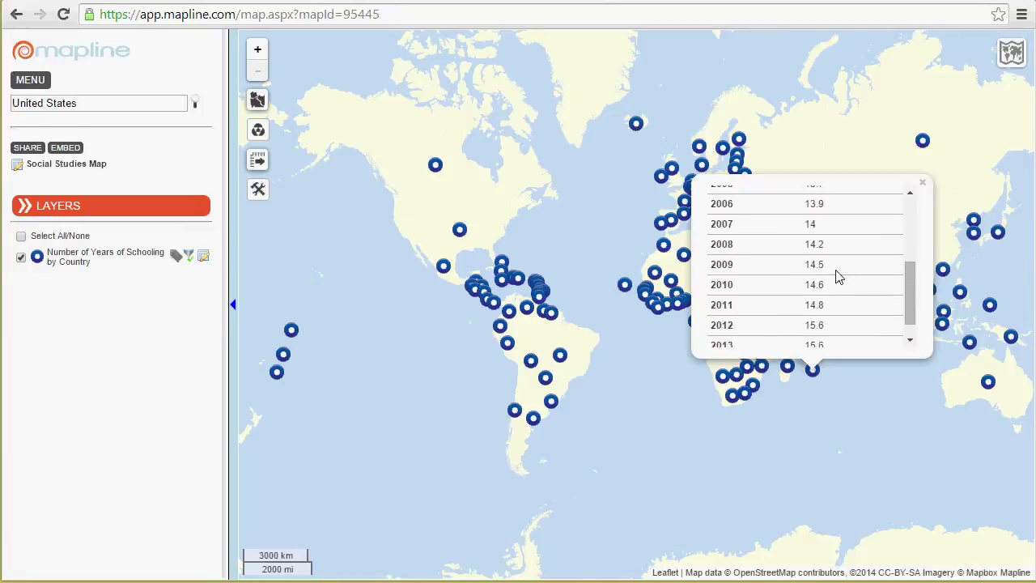
left_click(790, 413)
left_click_drag(810, 400, 786, 397)
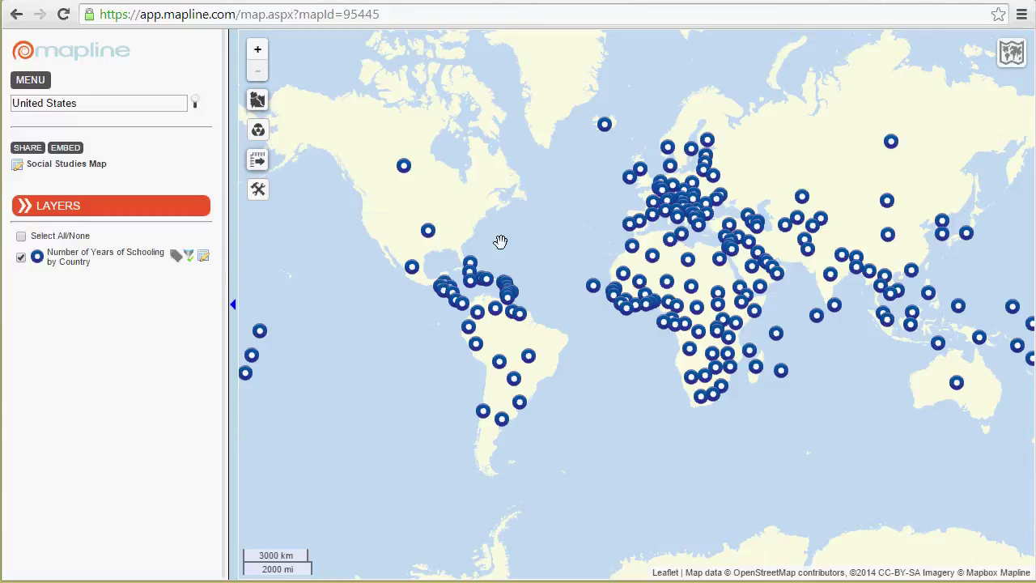
- Start a territory overlay on the map and choose World Countries as its territory type
left_click(257, 101)
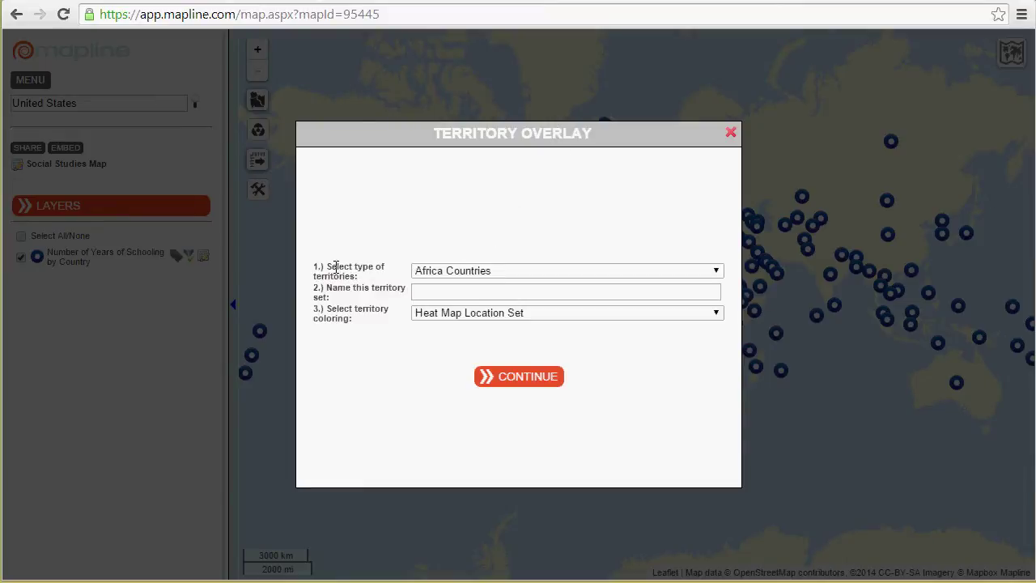
left_click(459, 274)
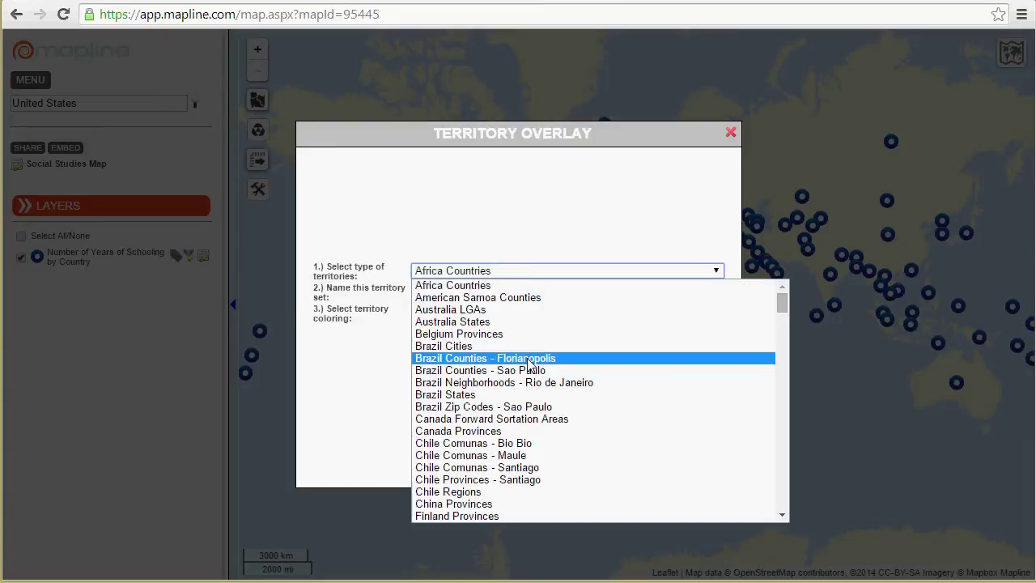
scroll(526, 359, "down", 6)
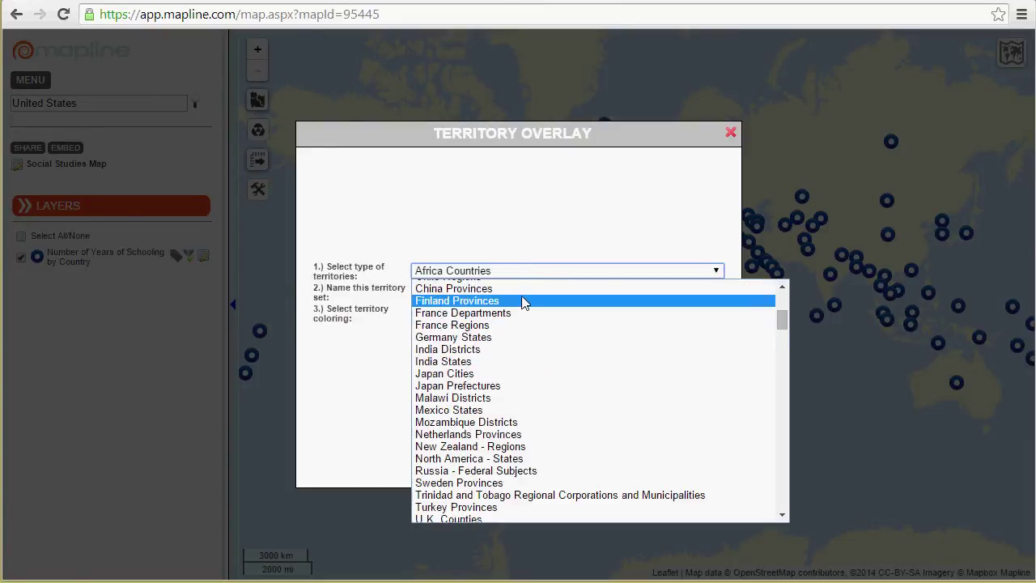
scroll(523, 324, "down", 8)
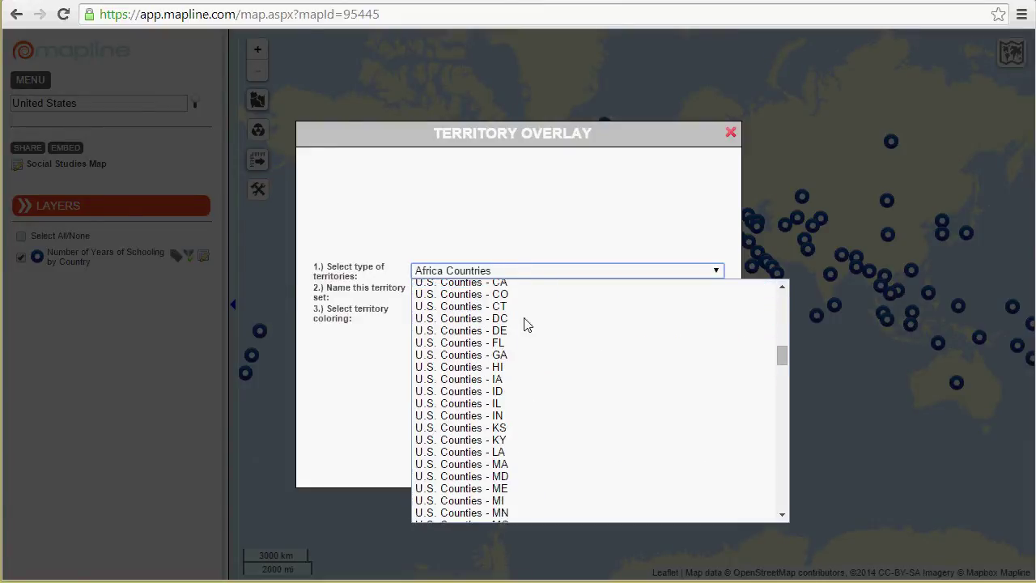
scroll(526, 334, "up", 1)
scroll(525, 334, "down", 15)
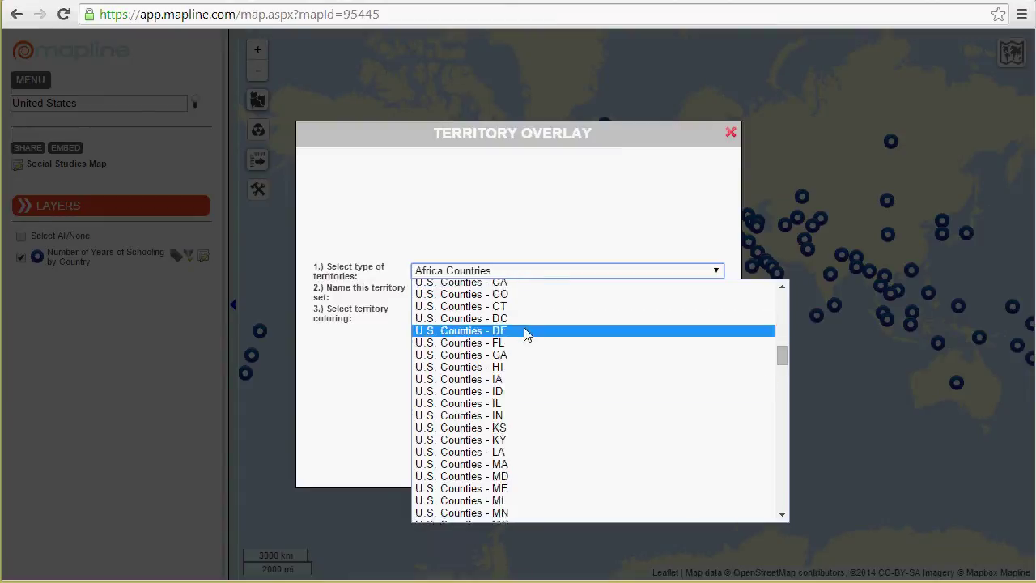
scroll(525, 332, "down", 20)
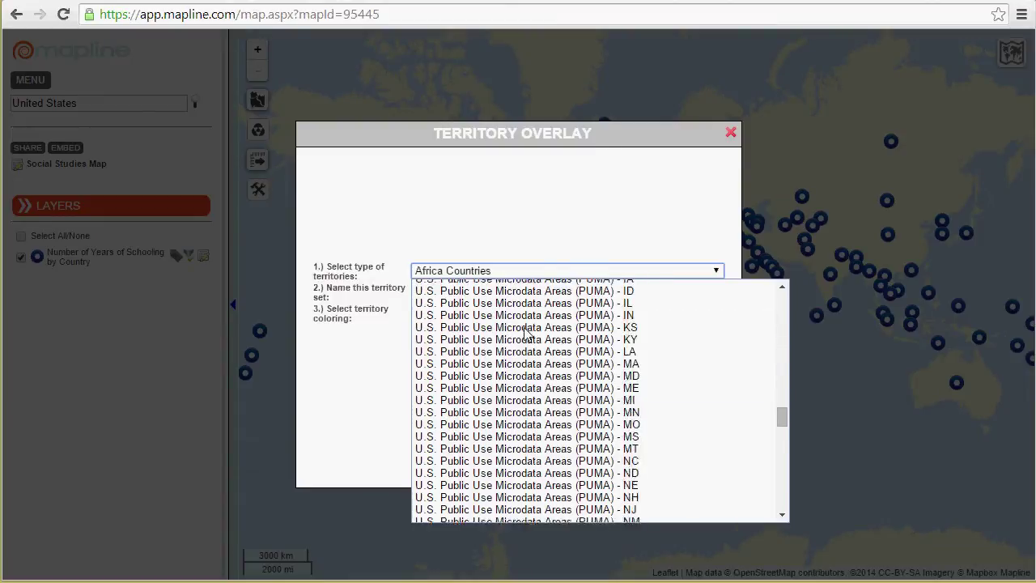
scroll(528, 336, "down", 12)
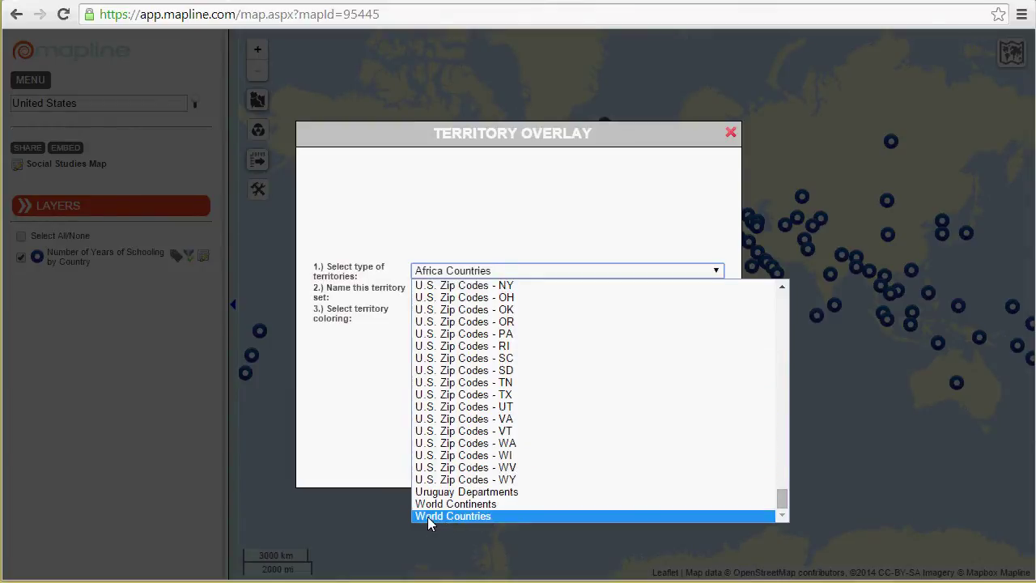
left_click(498, 517)
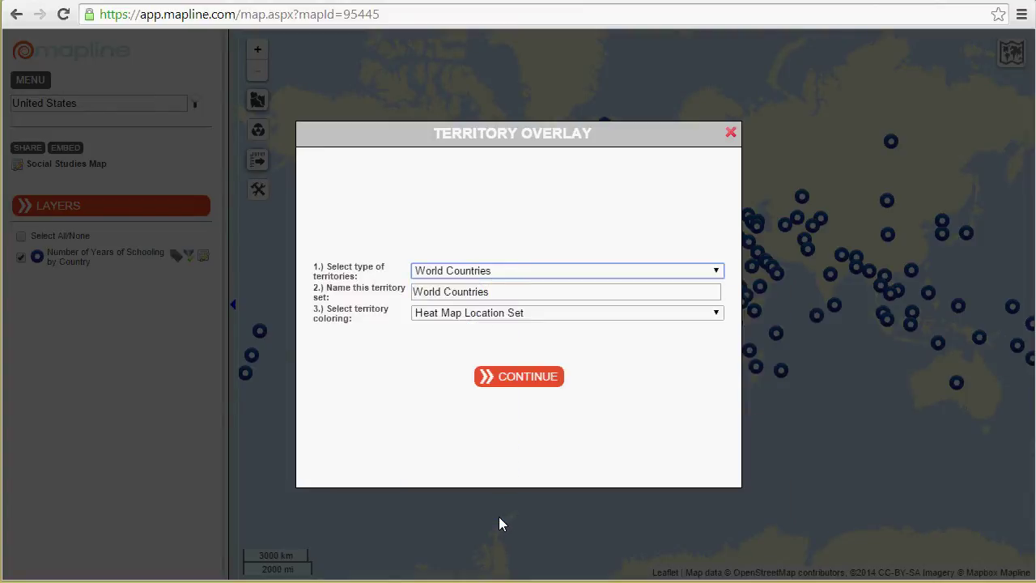
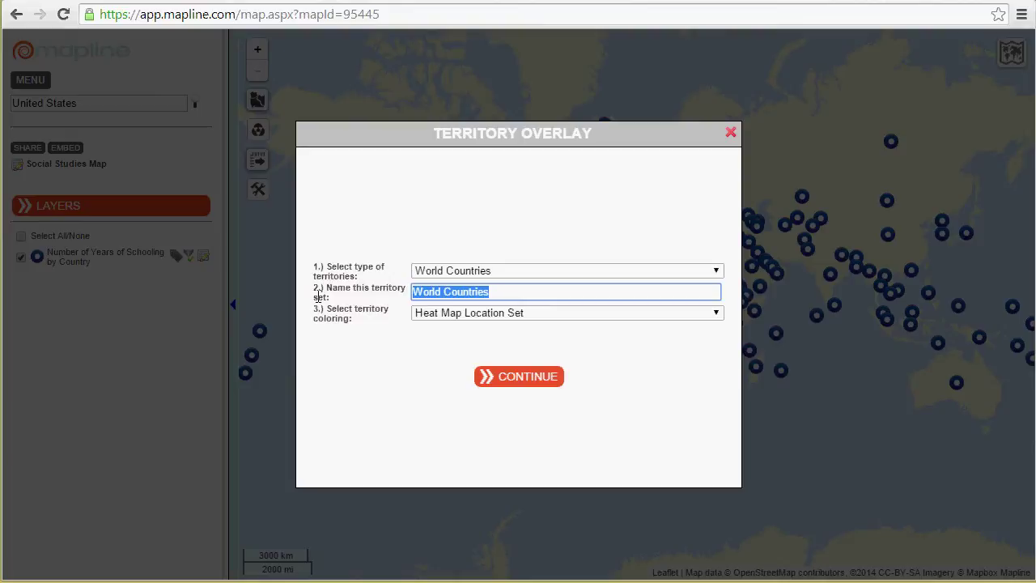
- Name the territory set "Number of Years of Schooling by Country Overlay", colour it by Heat Map Location Set and continue to the heat map options
type("Number of Years ")
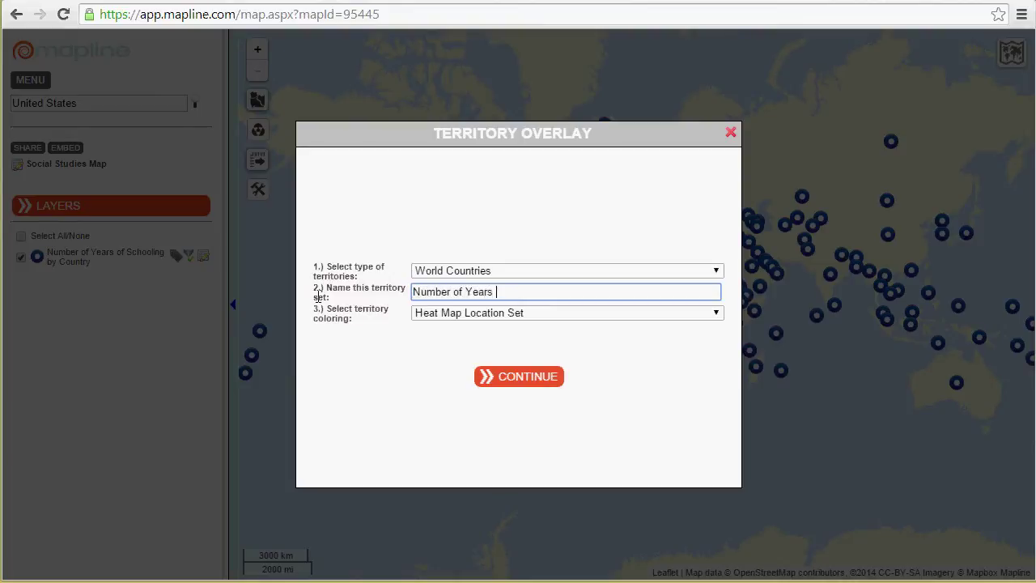
type("of Schooling by Country Overlay")
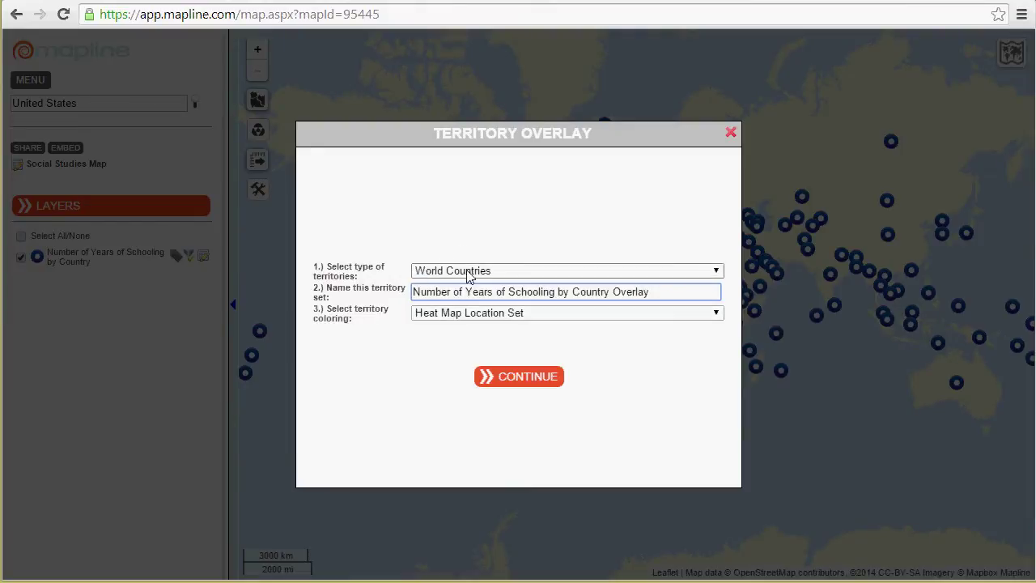
left_click(466, 315)
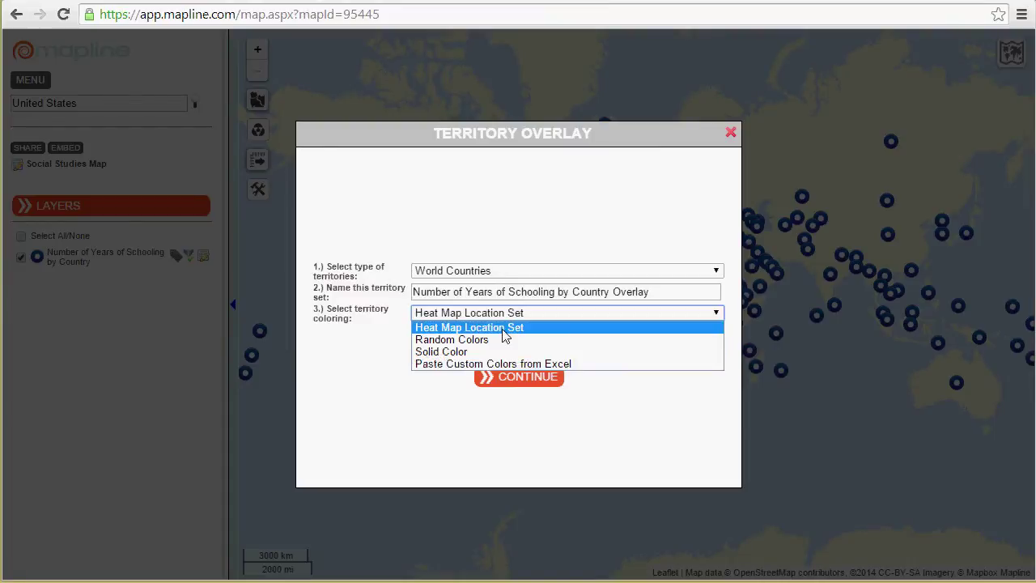
left_click(505, 332)
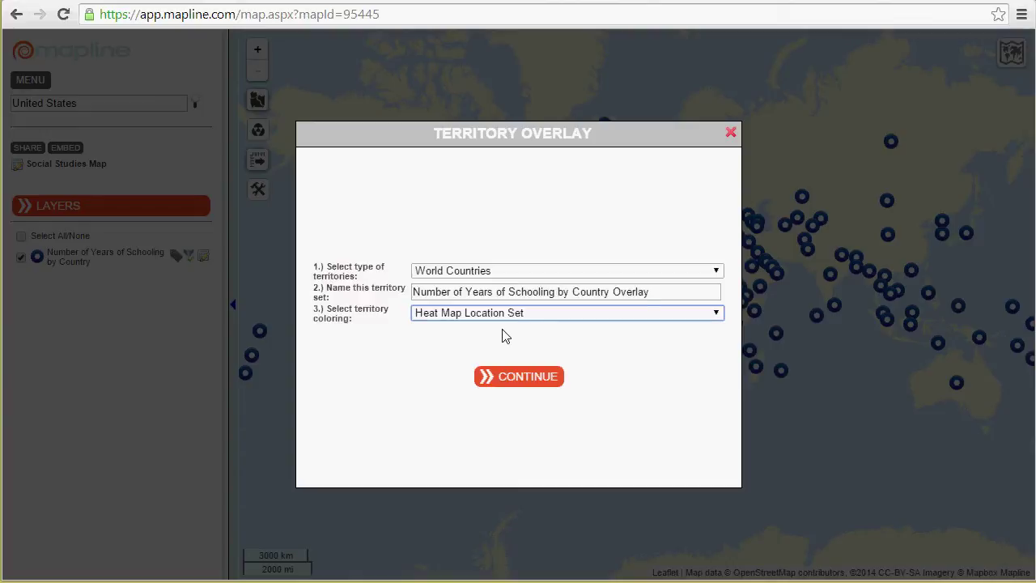
left_click(534, 379)
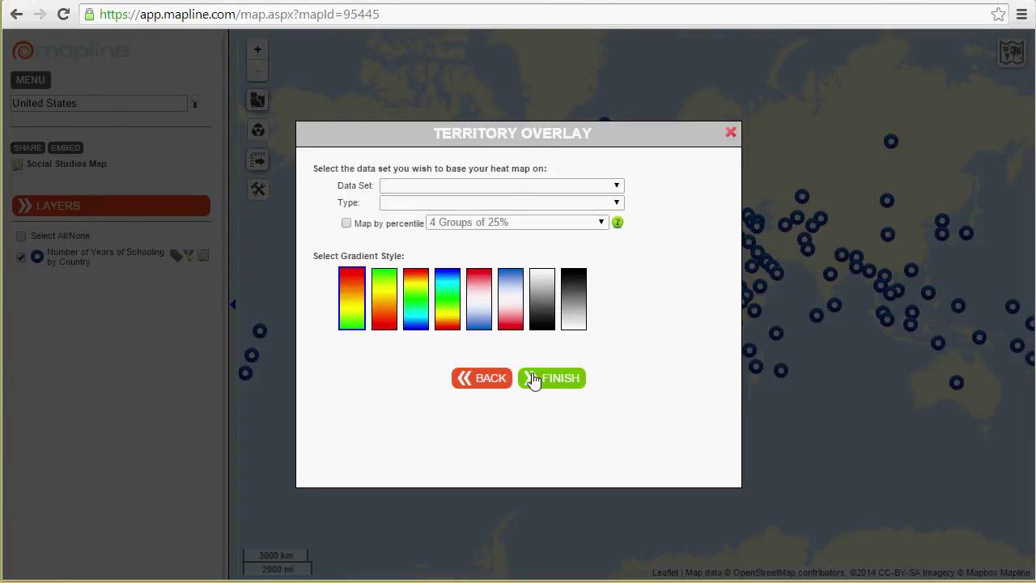
- Base the heat map on the schooling data set's Sum of 2013, mapped by percentile in 4 groups of 25%, and create the overlay
left_click(407, 187)
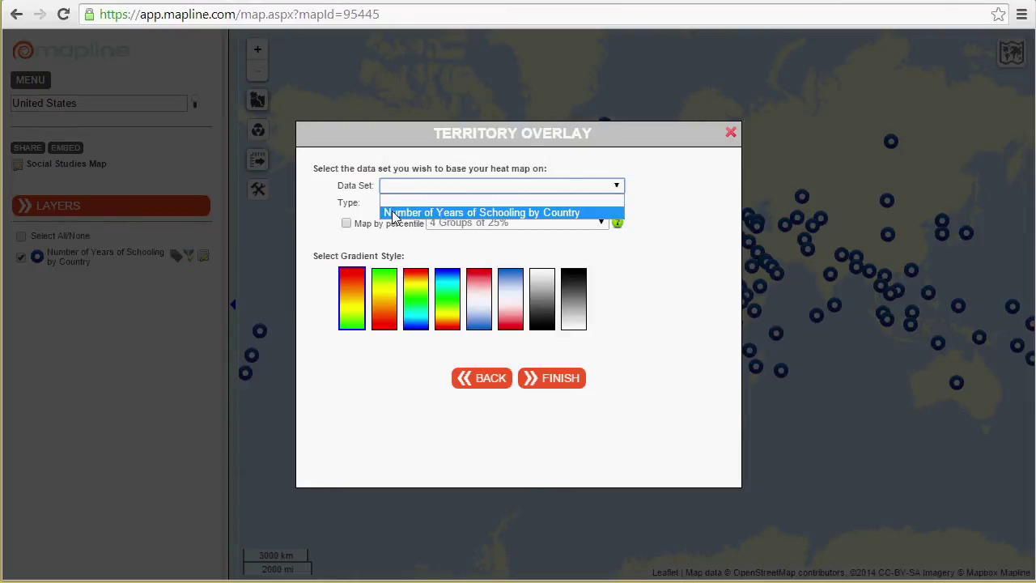
left_click(549, 213)
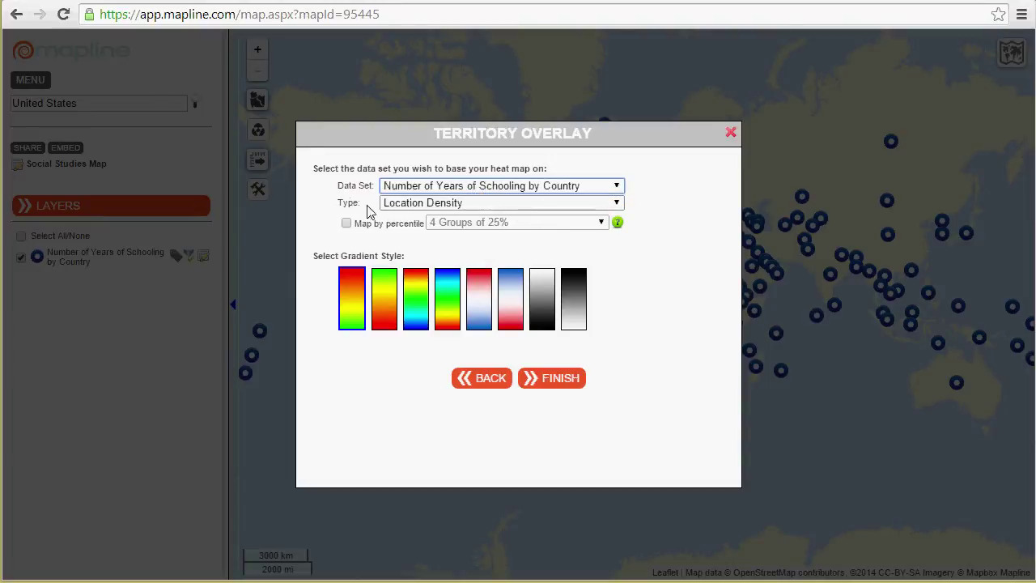
left_click(426, 206)
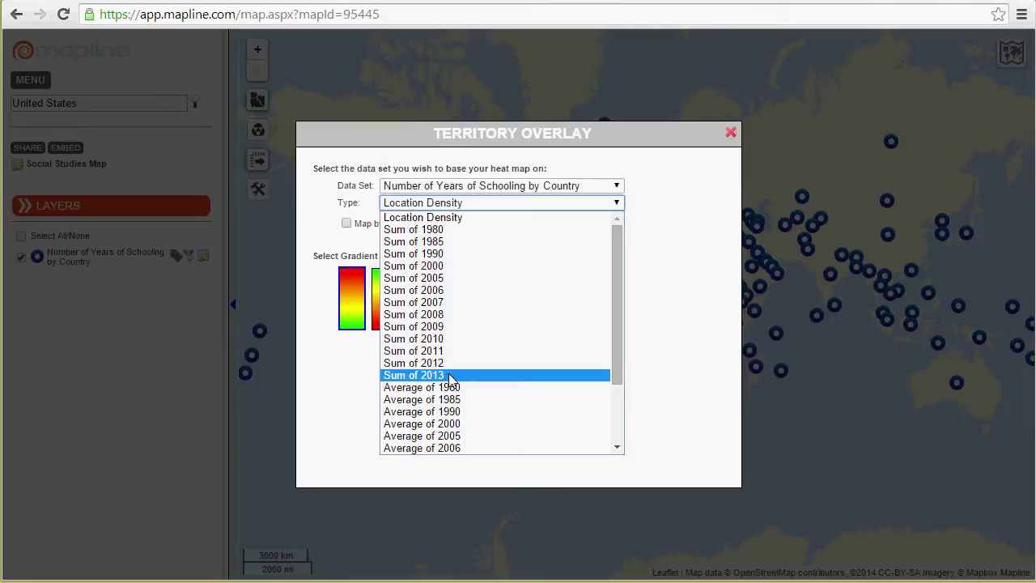
scroll(452, 379, "down", 3)
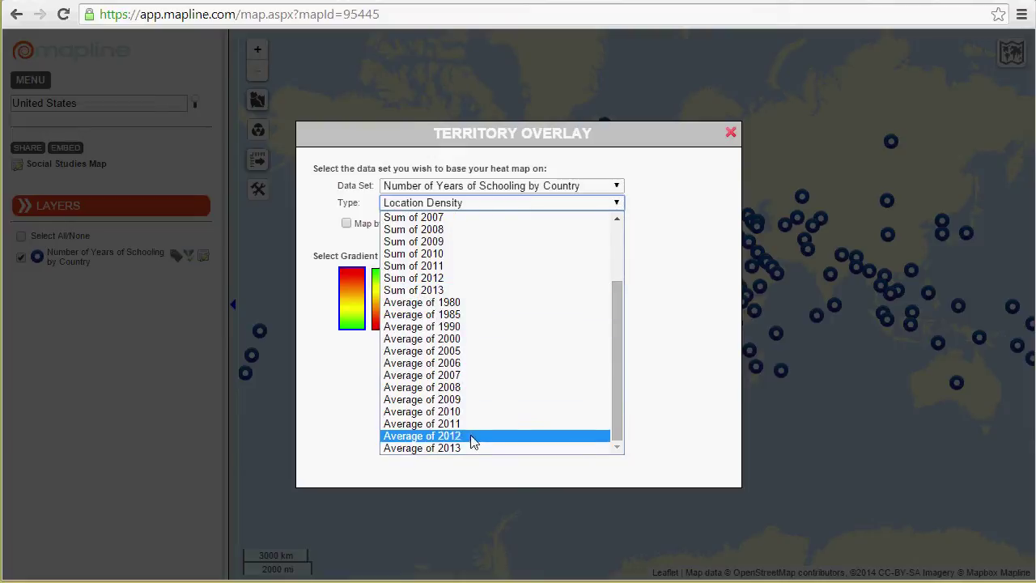
left_click(451, 292)
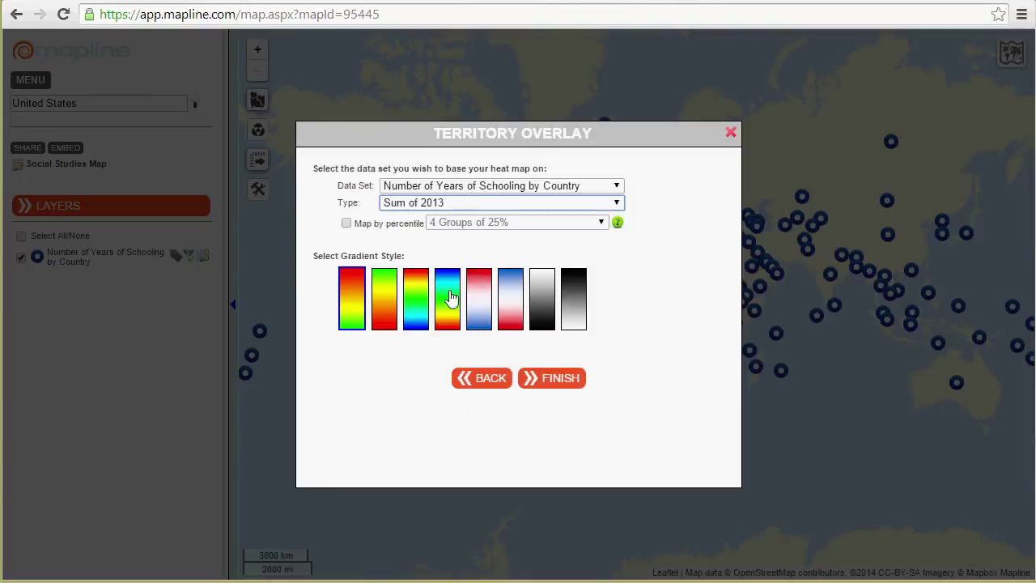
left_click(361, 231)
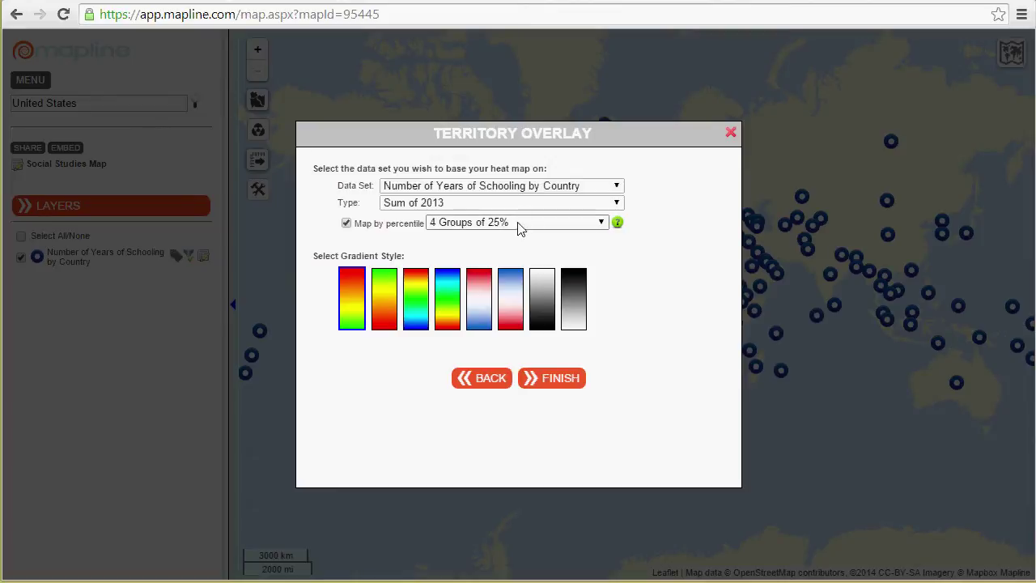
left_click(556, 378)
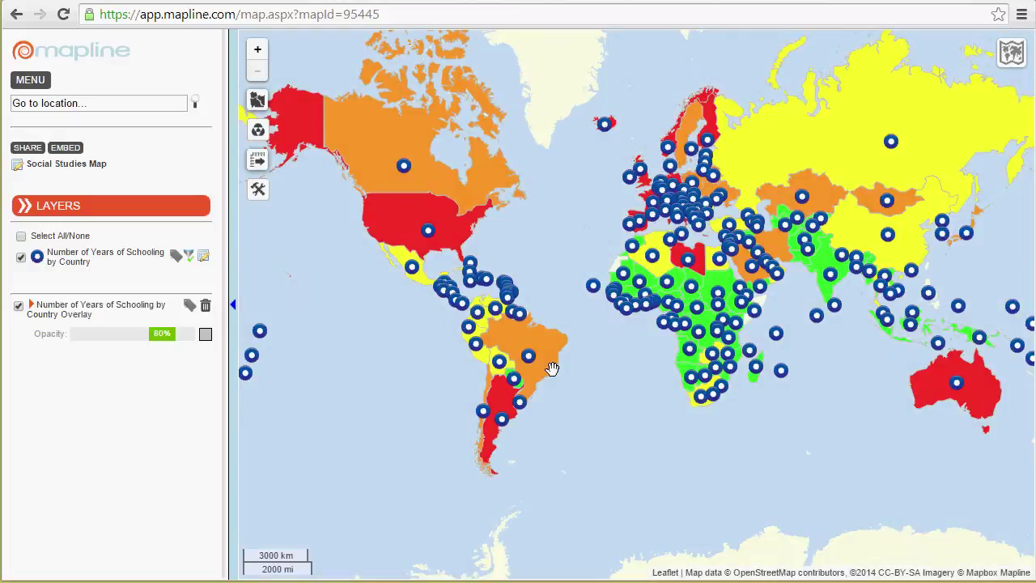
- Hide and reshow the schooling placemarks to view the overlay alone, and check the United States' 2013 schooling value
left_click(22, 258)
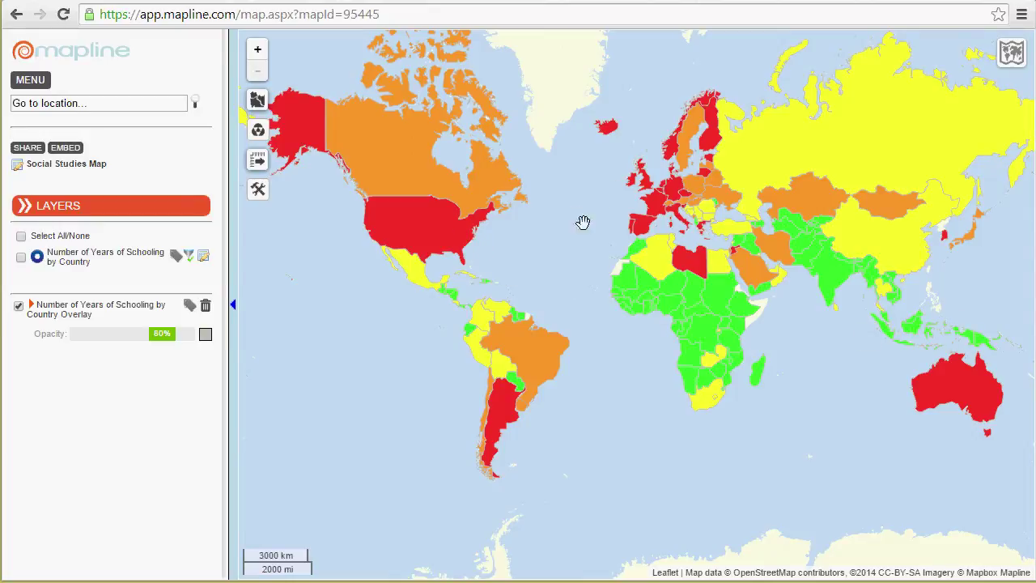
left_click(21, 259)
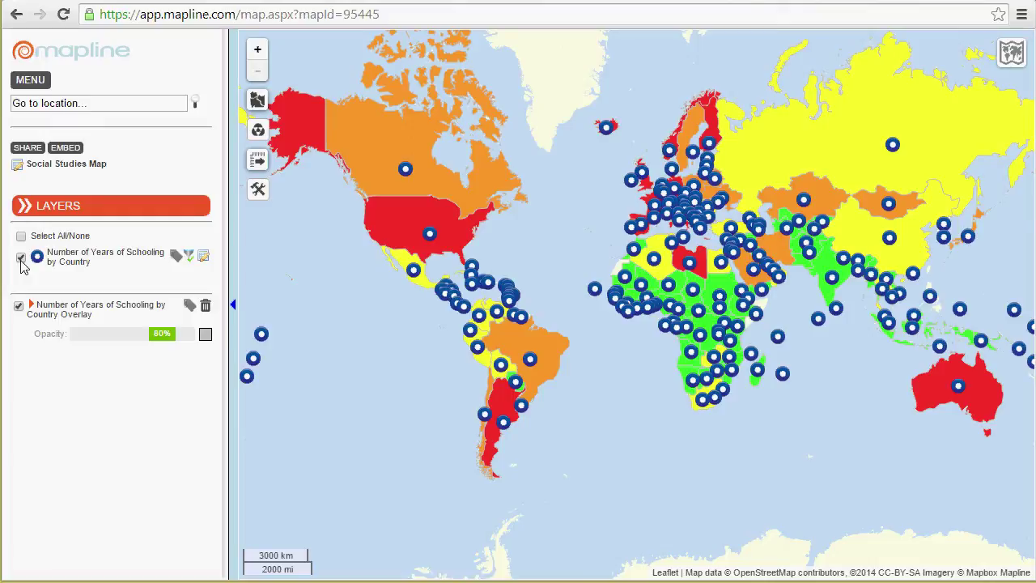
left_click(433, 240)
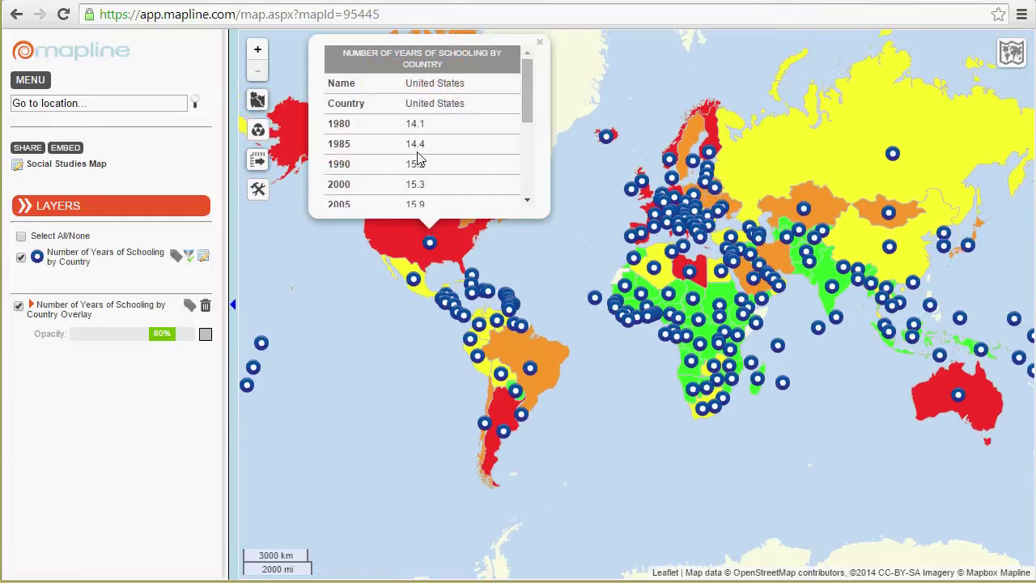
scroll(419, 154, "down", 5)
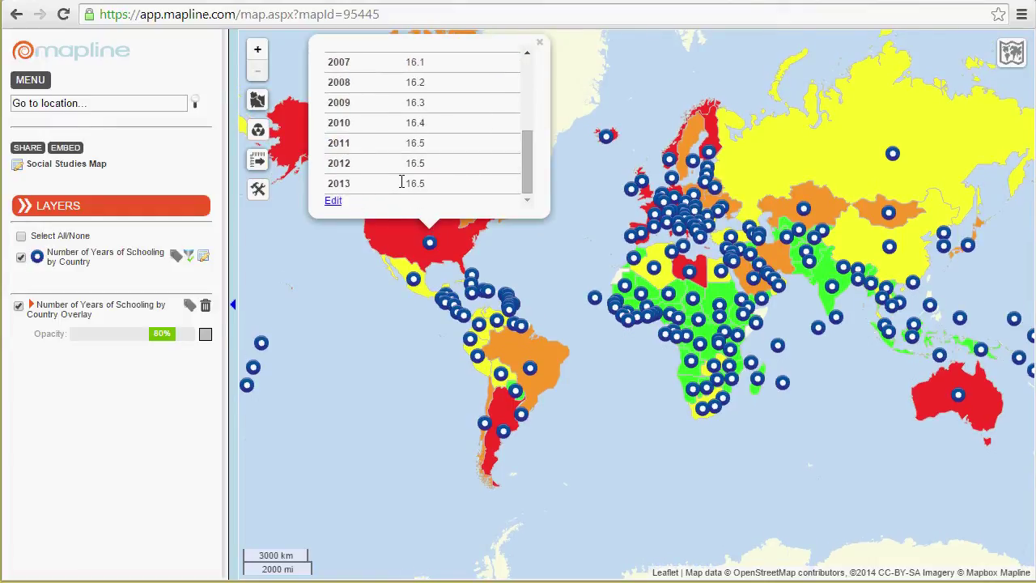
left_click_drag(406, 183, 442, 179)
left_click(451, 239)
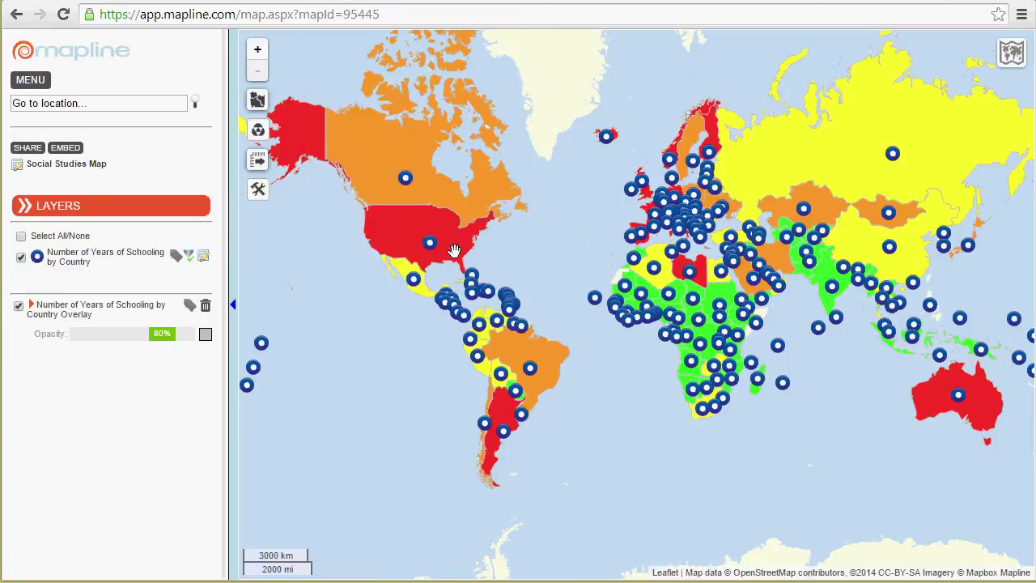
- Open the Brazil placemark's details, highlight its 2013 schooling value and close the details
left_click(531, 368)
scroll(547, 295, "down", 5)
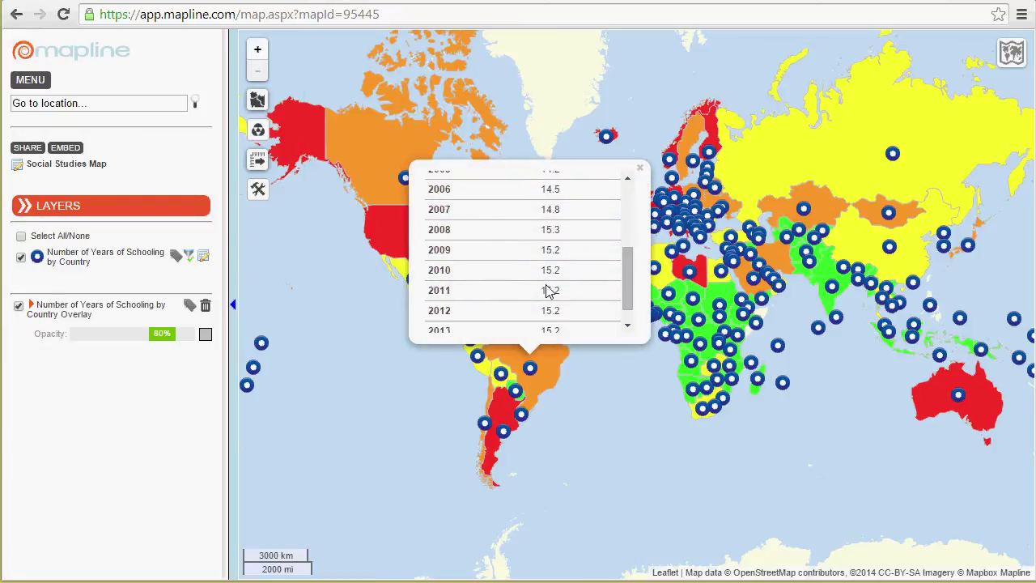
double_click(548, 308)
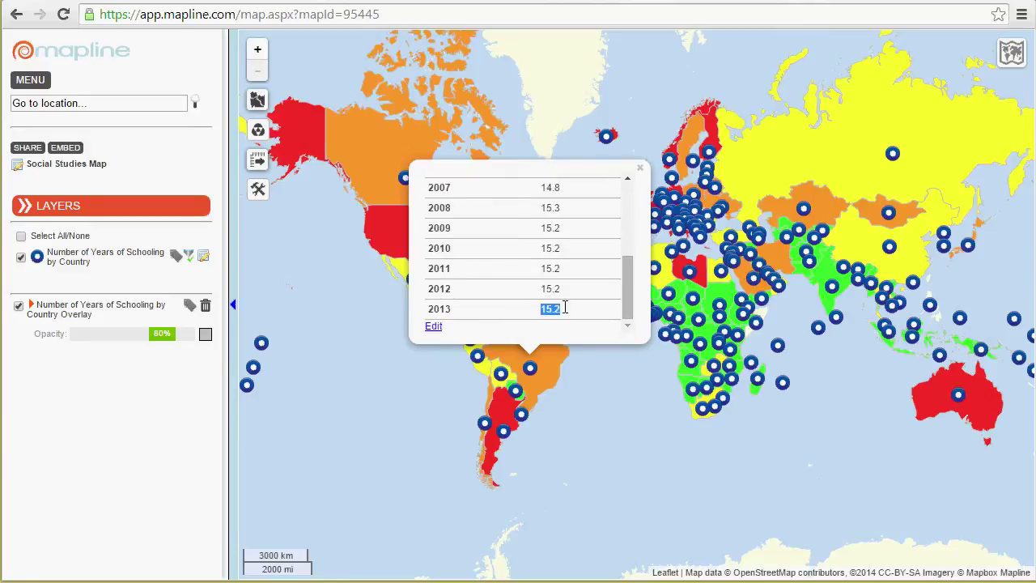
left_click(577, 405)
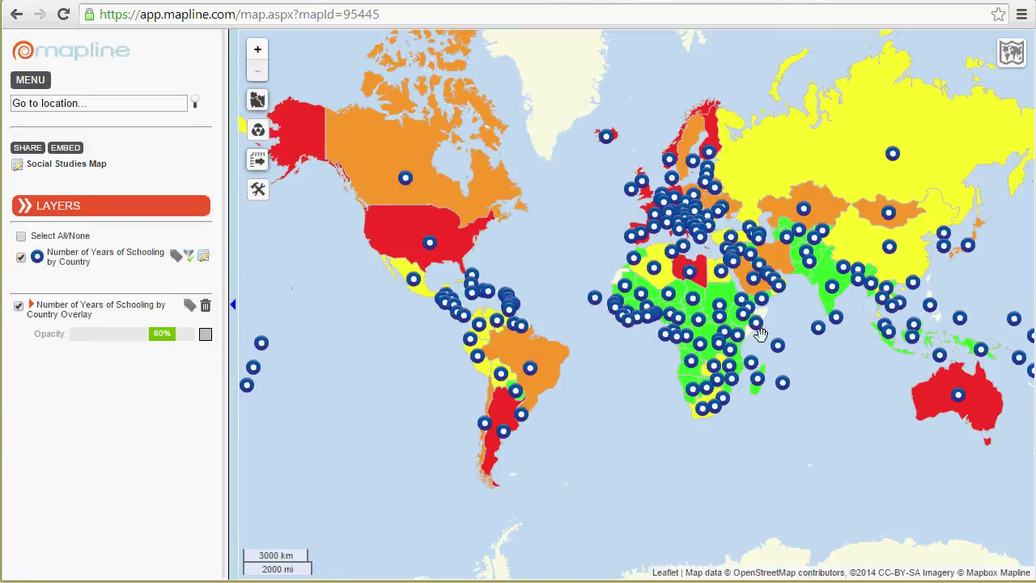
- Check India's 2013 schooling value in its placemark details, and close them again
left_click(832, 287)
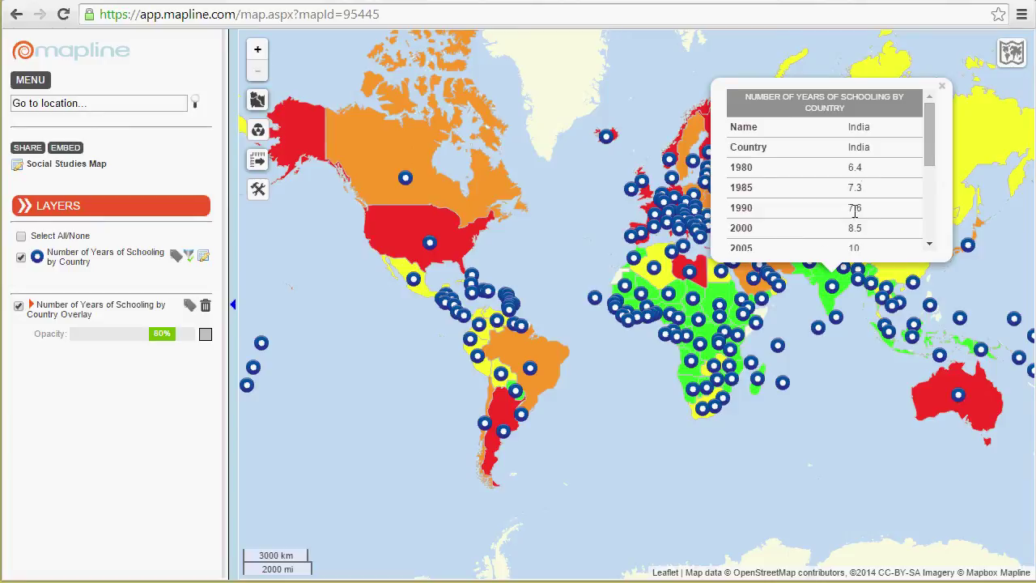
scroll(859, 204, "down", 5)
scroll(862, 203, "down", 1)
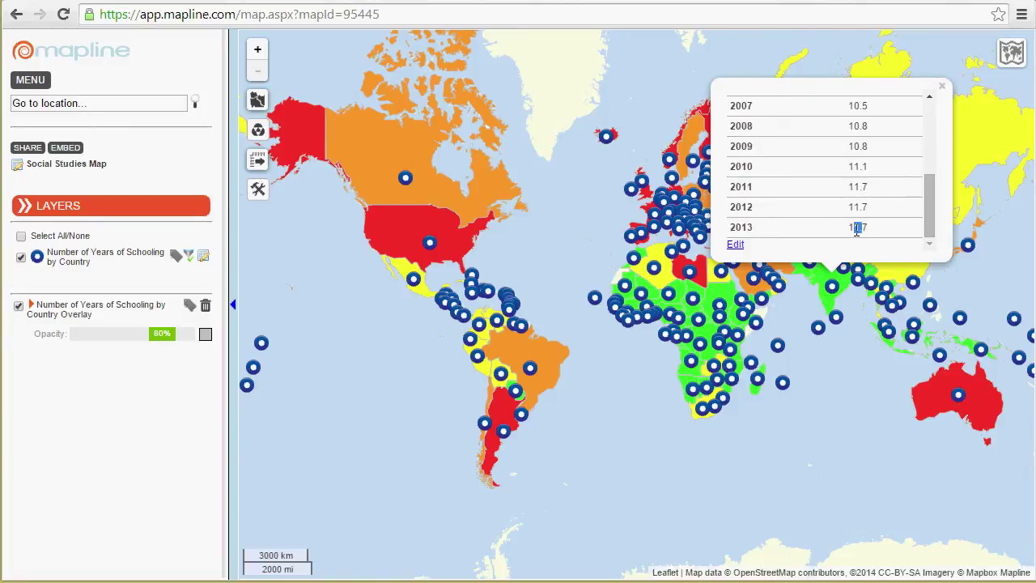
left_click_drag(853, 227, 869, 227)
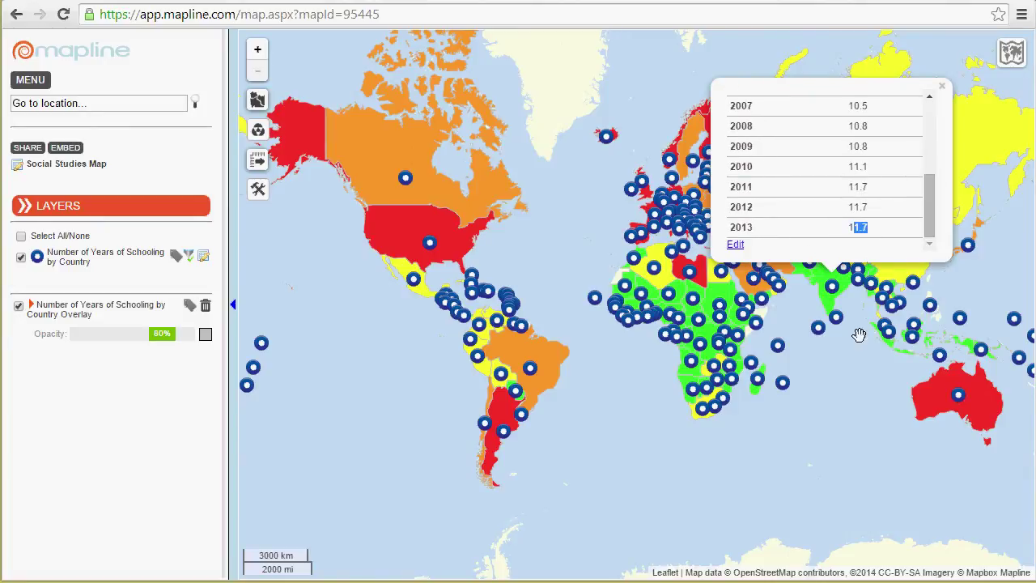
left_click(849, 384)
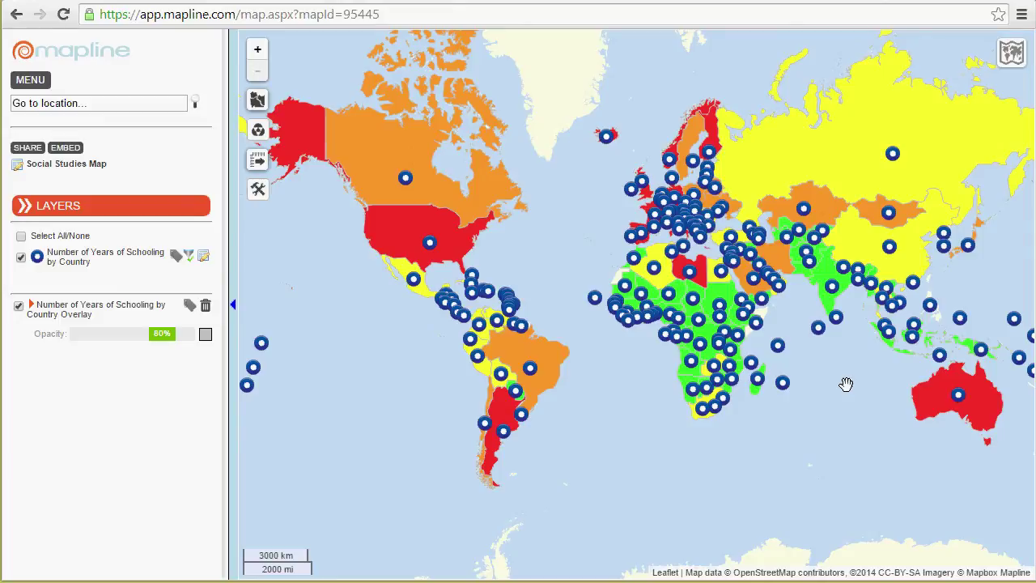
- Open the details of the African placemark directly south of Libya and highlight its 2013 schooling value
left_click(694, 299)
scroll(696, 212, "down", 5)
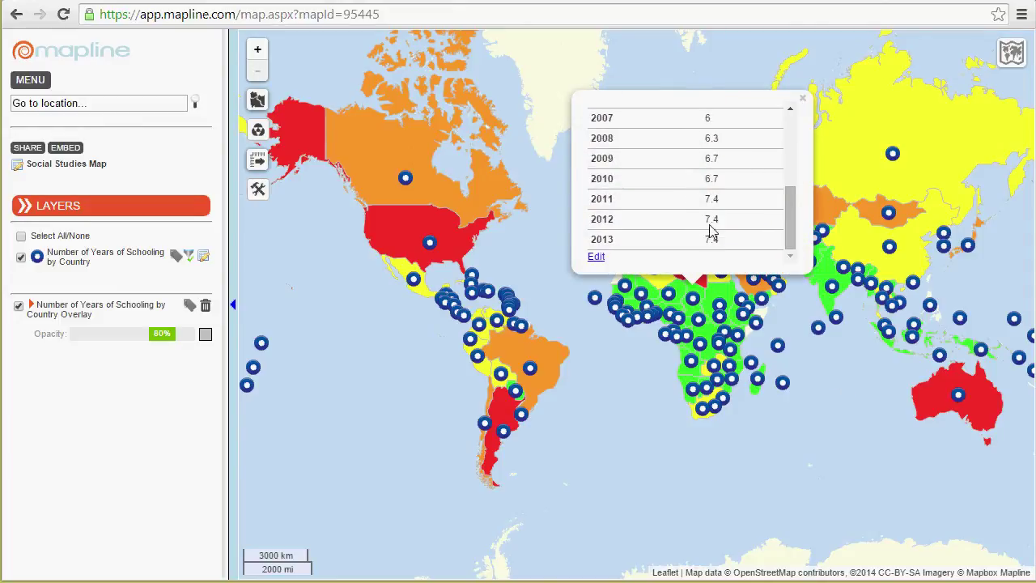
double_click(711, 240)
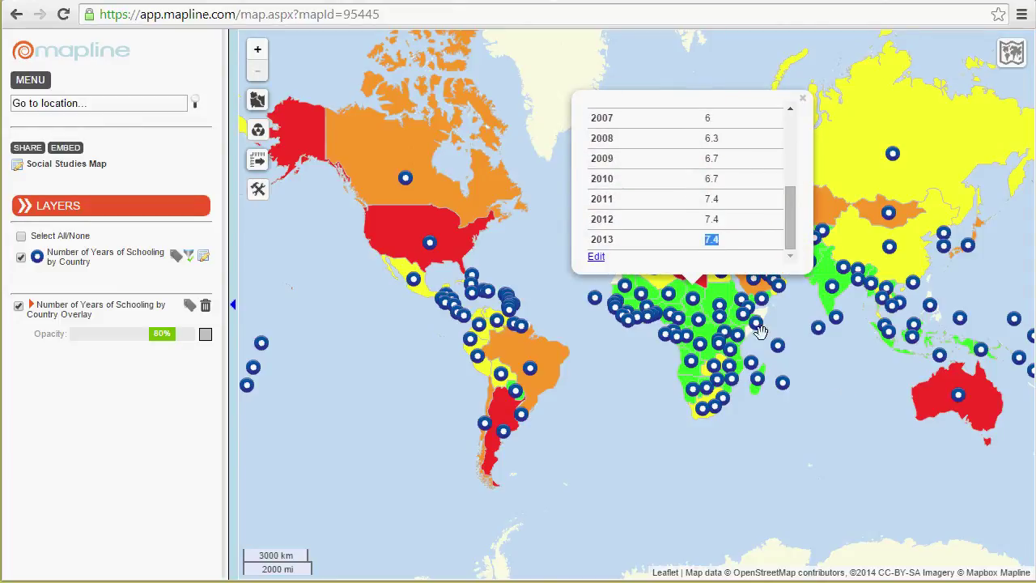
- Hide the schooling placemarks to view the overlay alone, and look at the map's sharing options before closing them
left_click(766, 433)
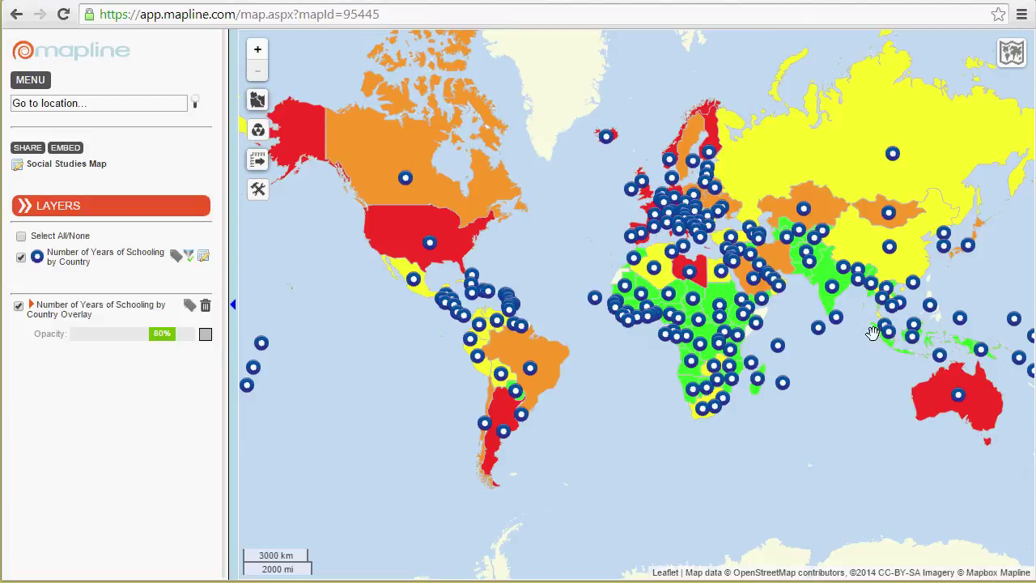
left_click(21, 257)
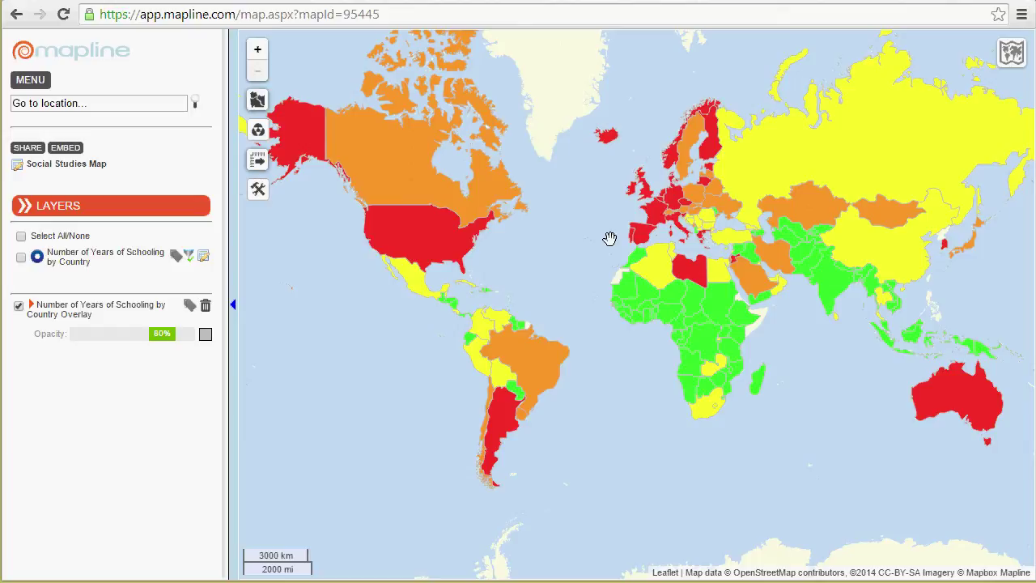
left_click(34, 147)
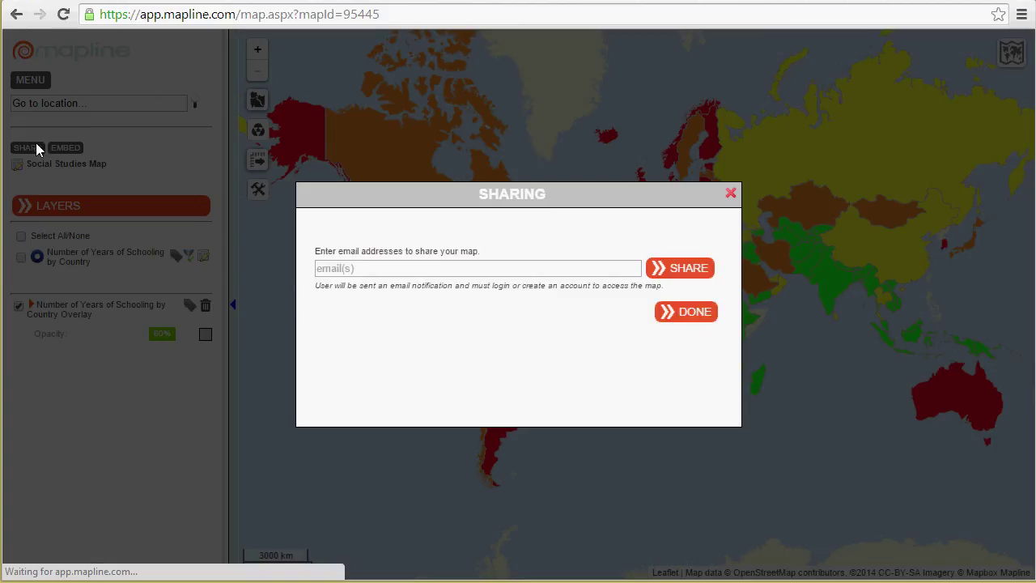
left_click(731, 193)
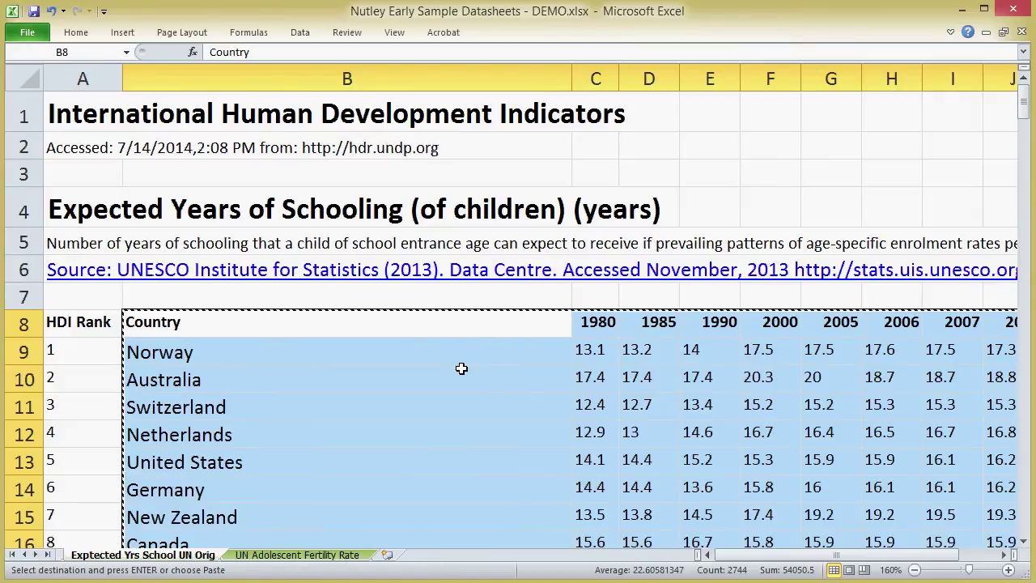
- In the Excel workbook, open the UN Adolescent Fertility Rate sheet and review its Country, YEAR and ADOLESCENT FERTILITY RATE columns
left_click(304, 555)
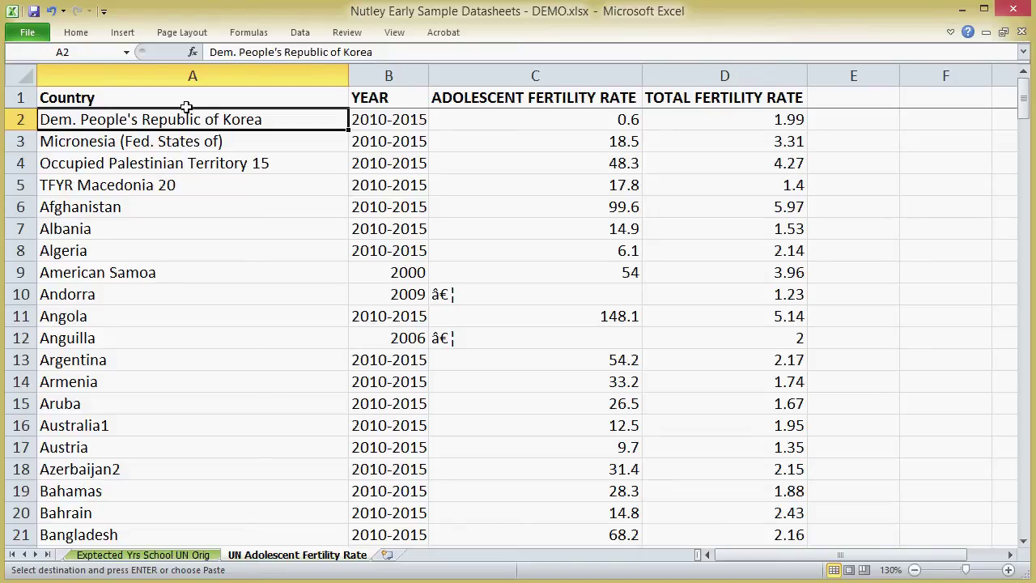
left_click(193, 75)
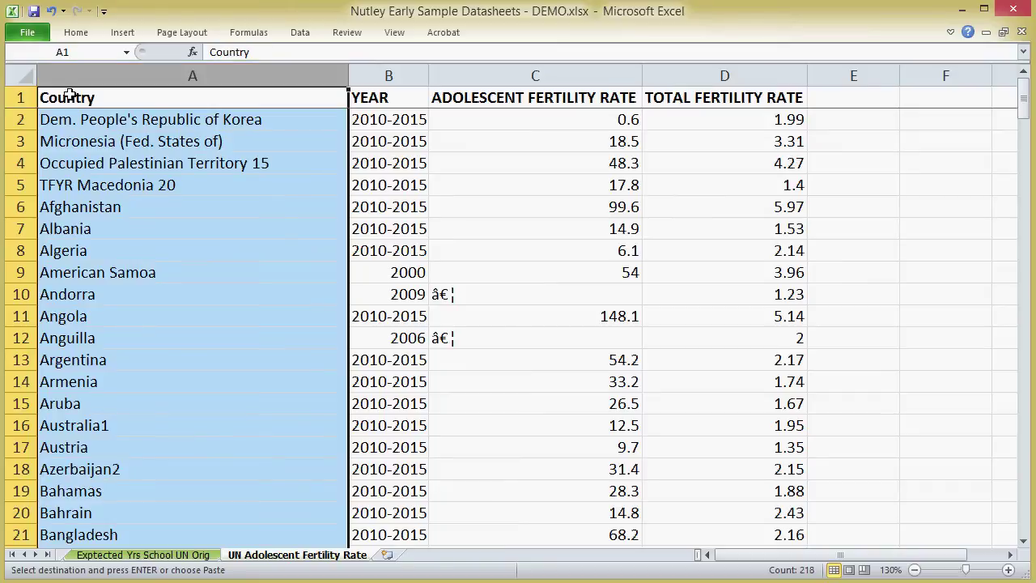
scroll(148, 410, "down", 4)
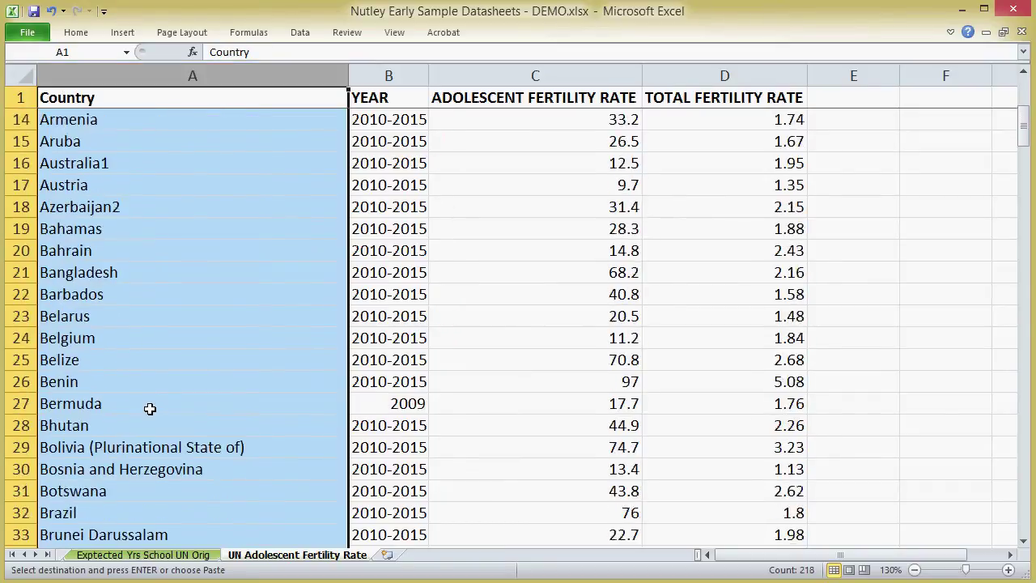
scroll(148, 409, "up", 4)
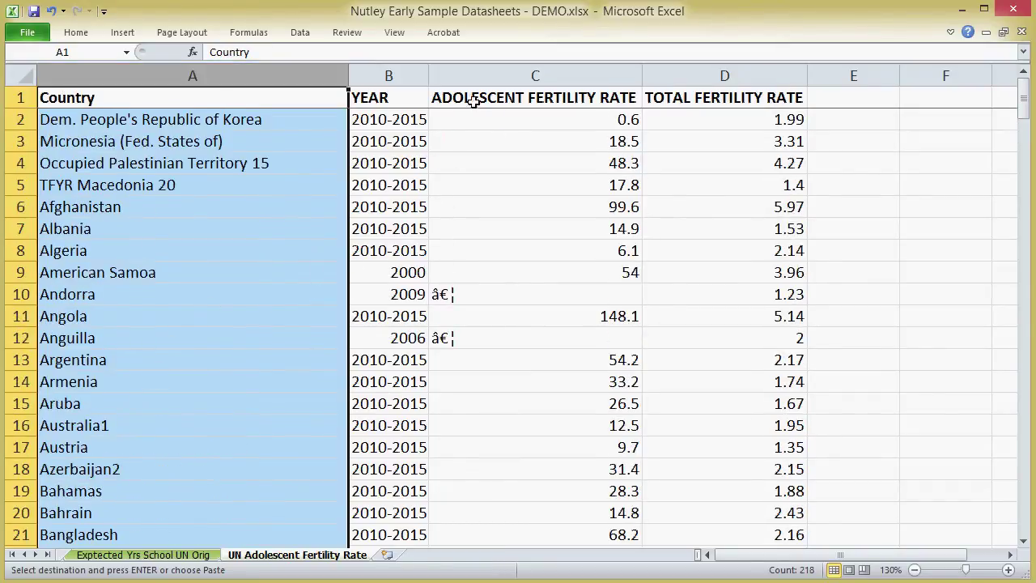
left_click(404, 74)
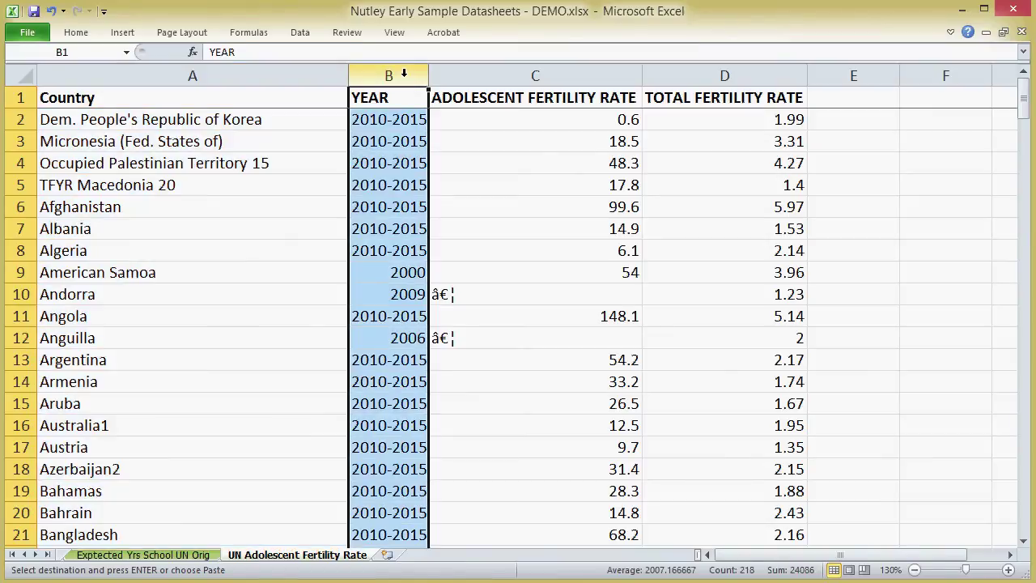
left_click(488, 74)
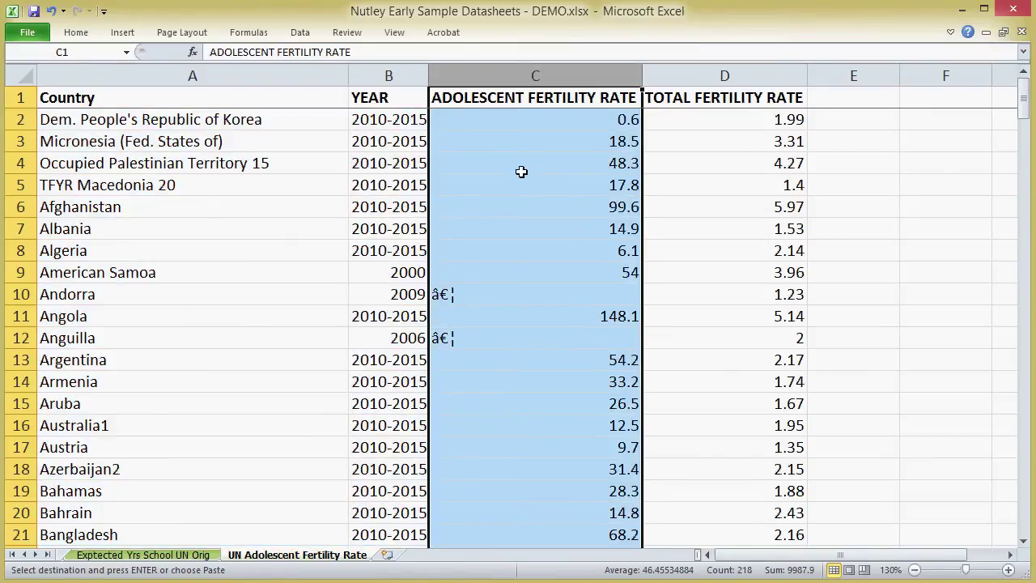
- Examine the ADOLESCENT FERTILITY RATE entries for Andorra and Anguilla in C10 and C12, and scan the rows below for similar entries
scroll(523, 171, "down", 1)
left_click(457, 209)
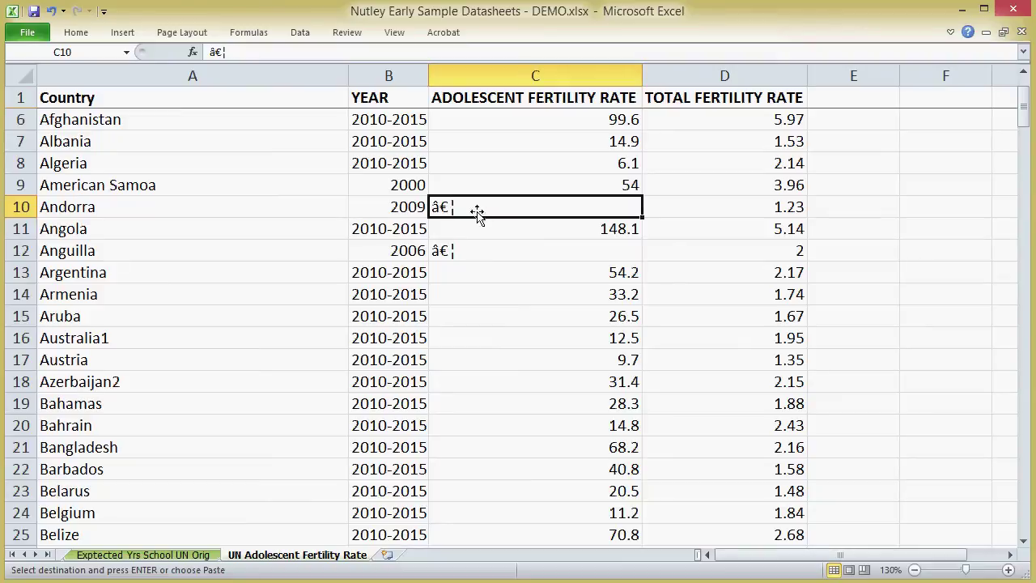
left_click(474, 250)
left_click(468, 208)
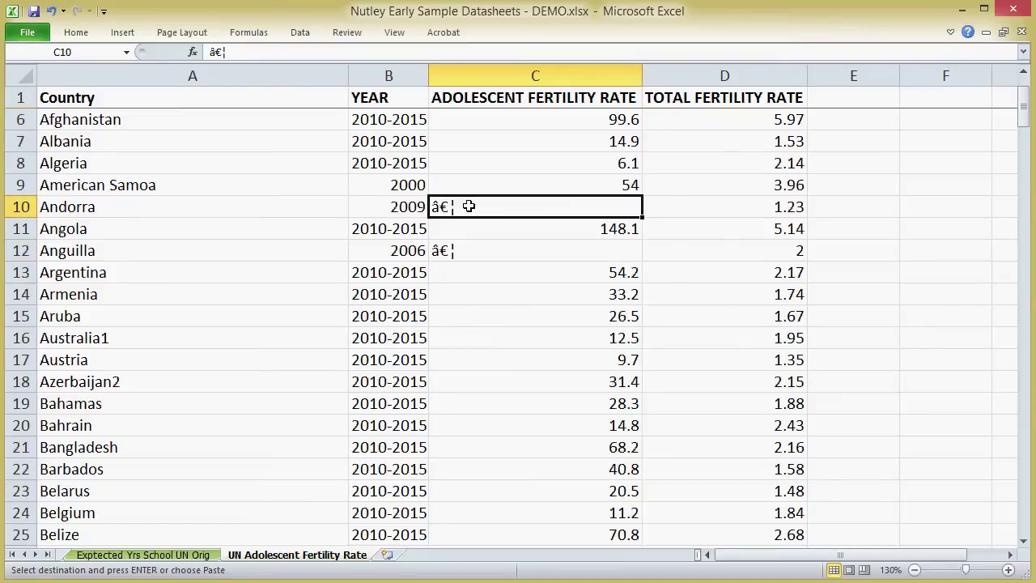
left_click(466, 253)
scroll(466, 252, "down", 11)
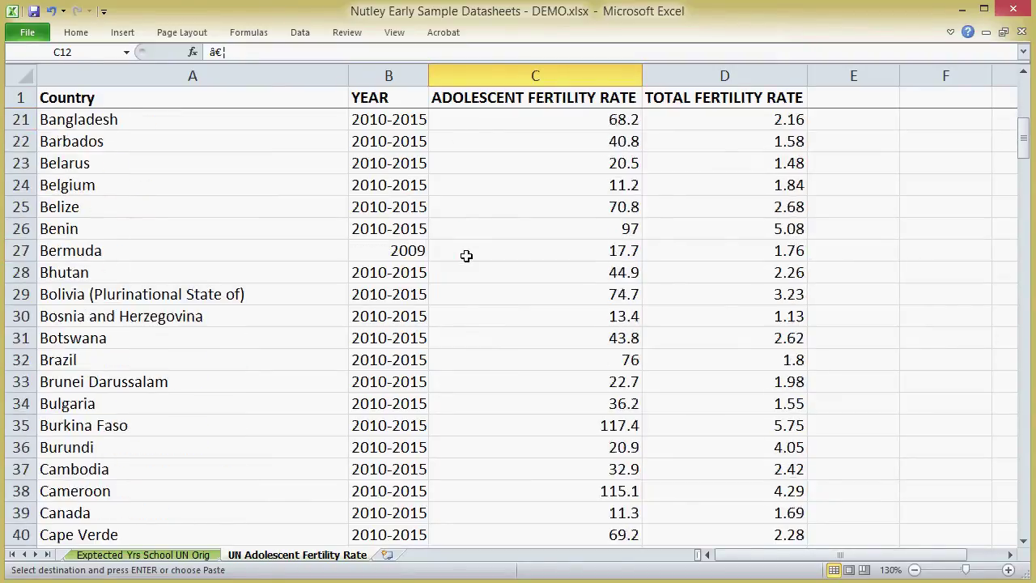
scroll(466, 255, "down", 7)
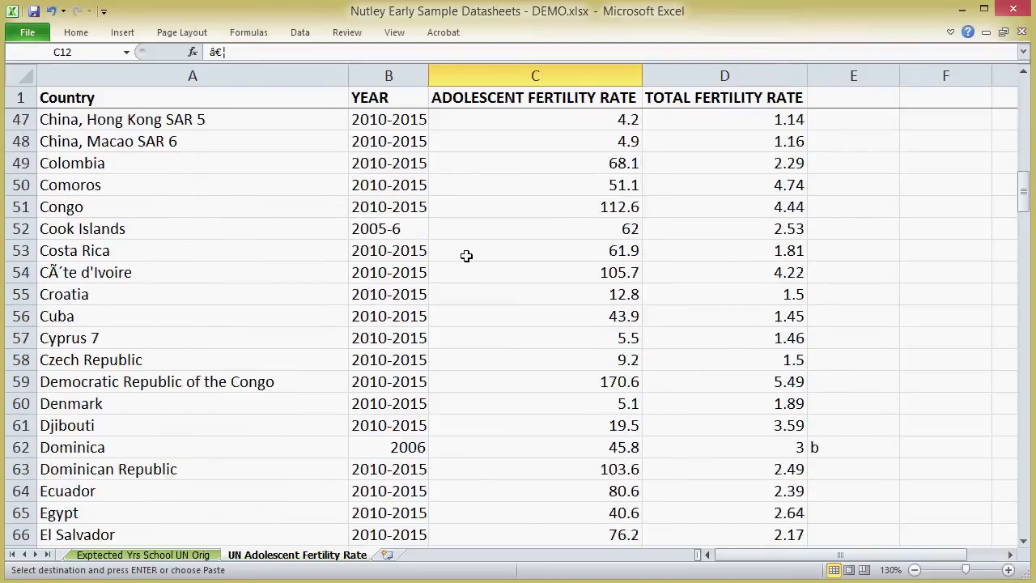
scroll(466, 256, "down", 8)
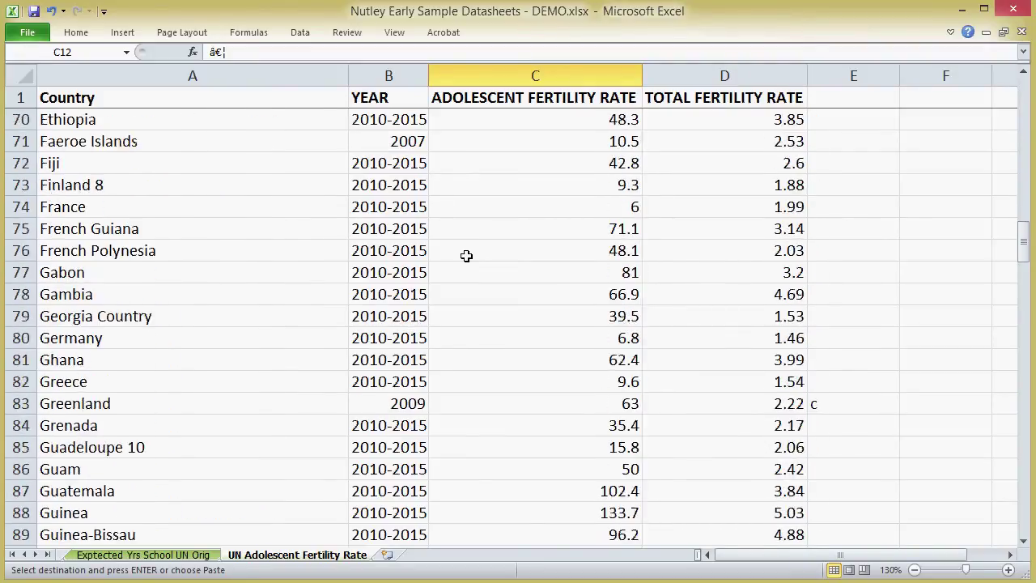
scroll(236, 386, "up", 20)
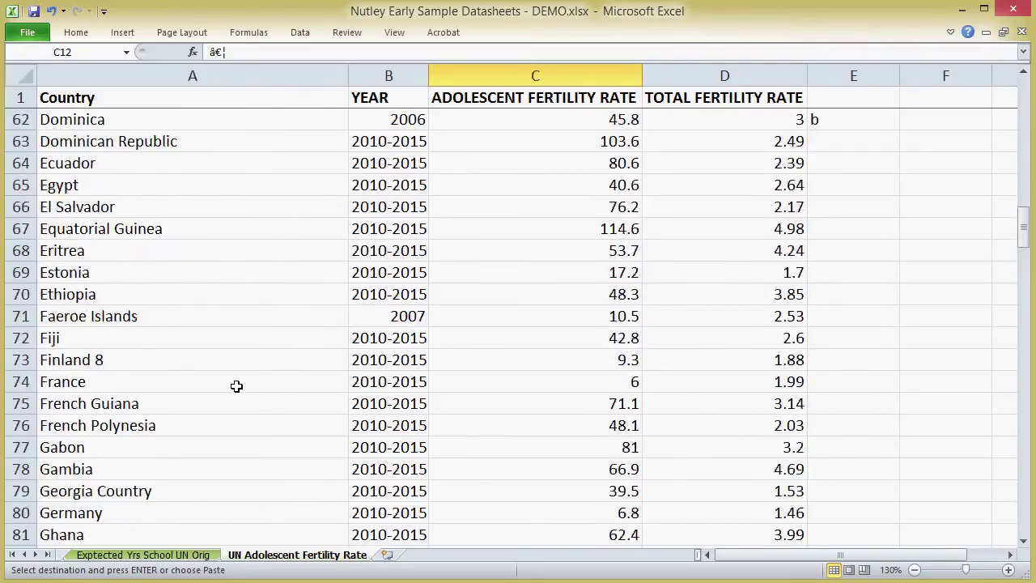
left_click(468, 297)
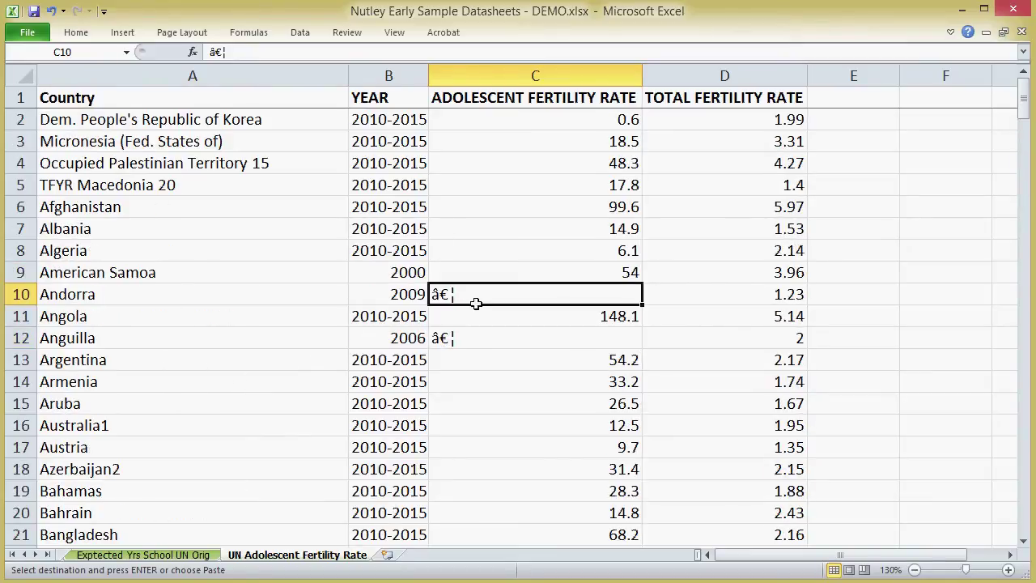
left_click(482, 336)
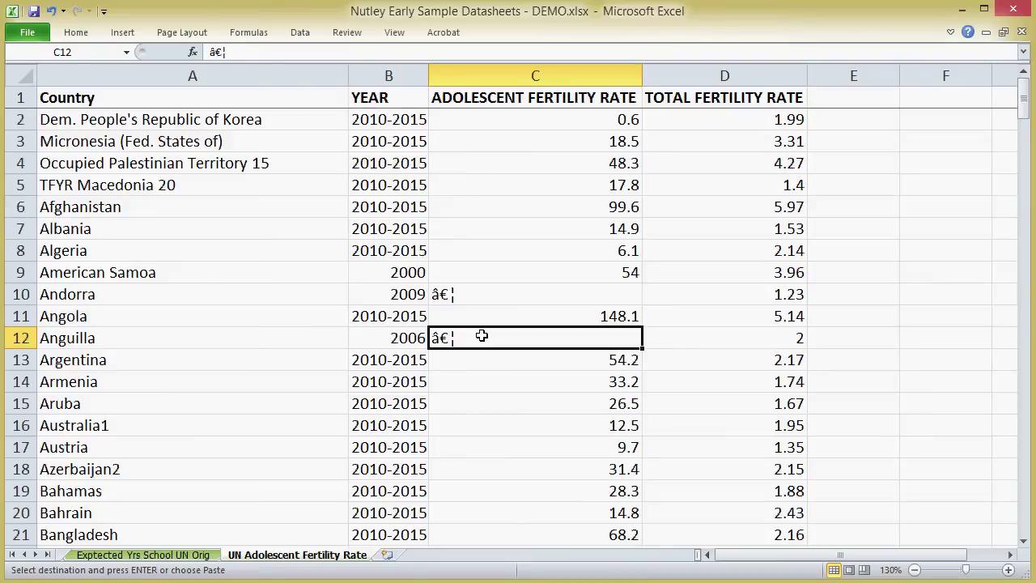
- Copy the Country, YEAR and ADOLESCENT FERTILITY RATE data, including headers, from A1 through C218
key("ctrl+Home")
key("Up")
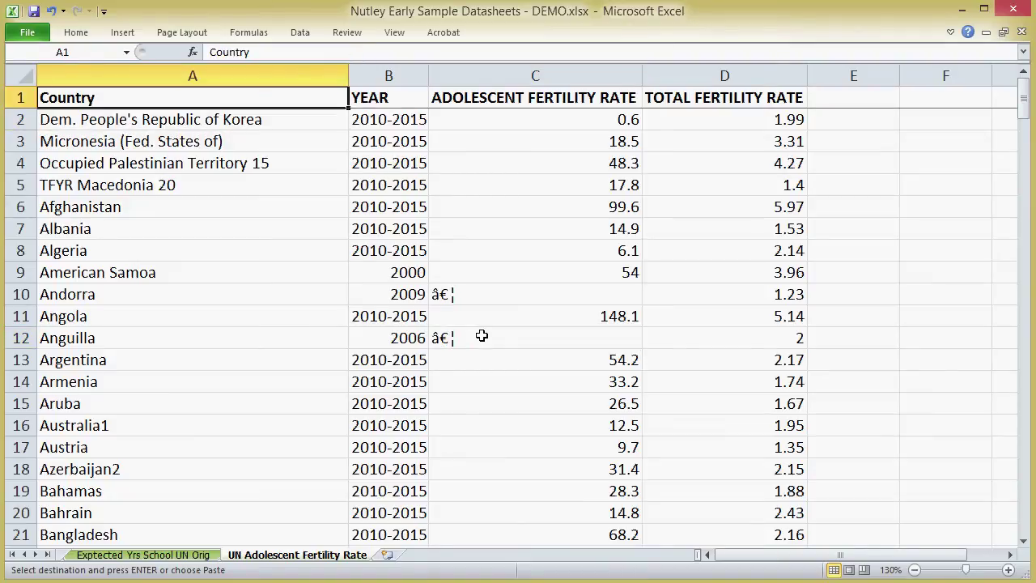
key("shift+Right")
key("shift+Right")
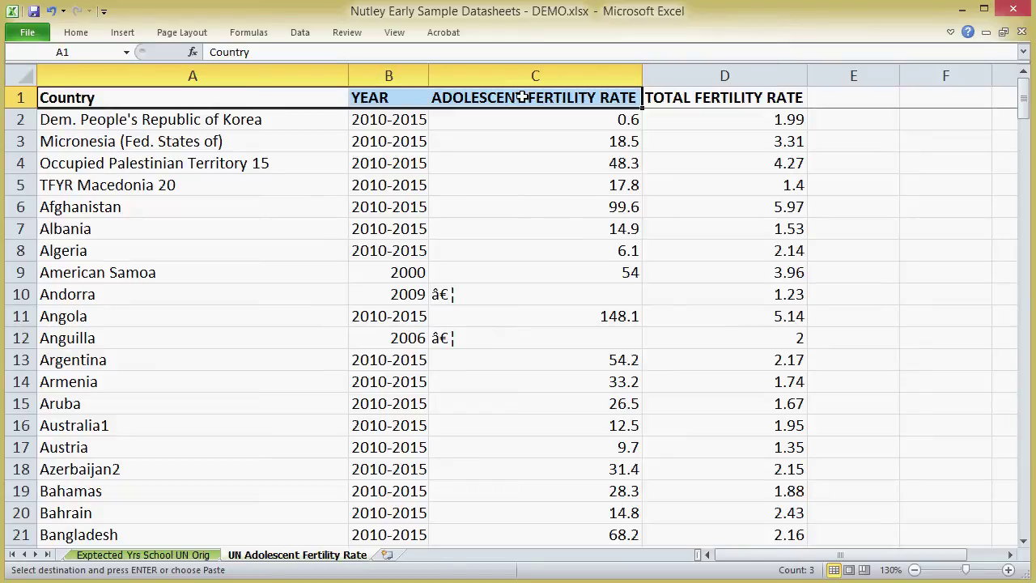
key("ctrl+shift+Down")
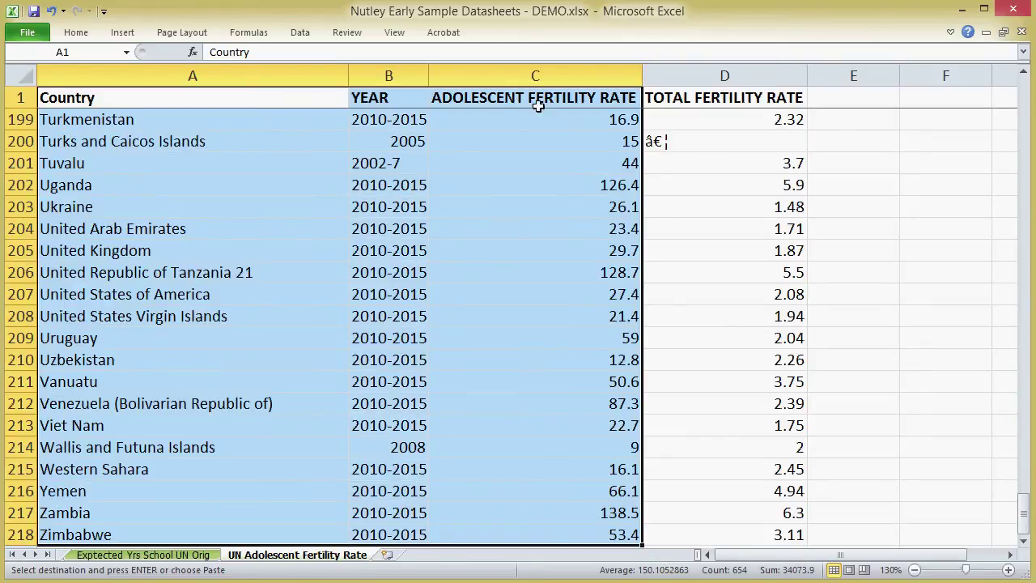
right_click(281, 206)
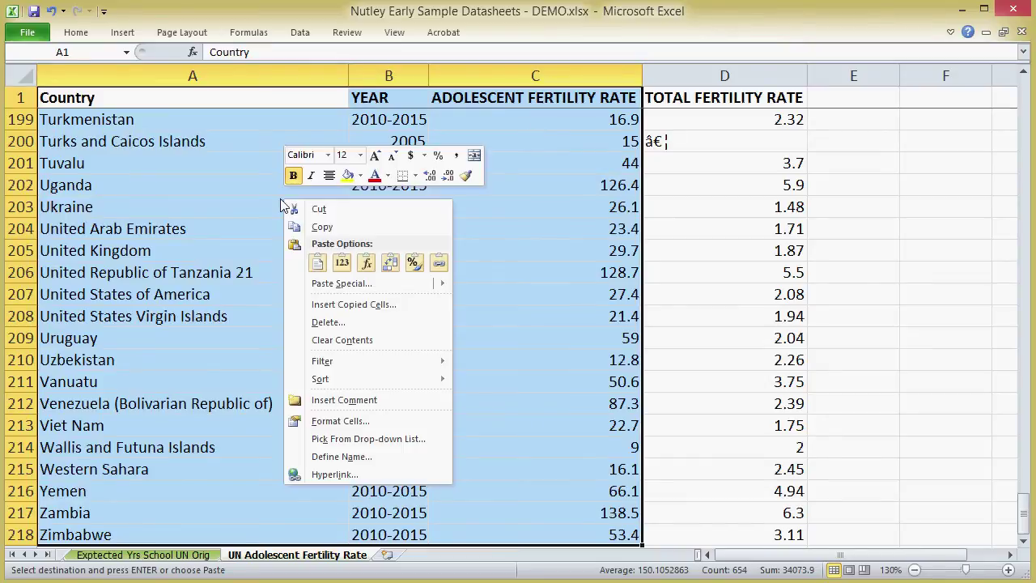
left_click(323, 227)
- Switch to Mapline and add a new placemarks data set named Adolescent Fertility Rate from the copied spreadsheet data
key("alt+Tab")
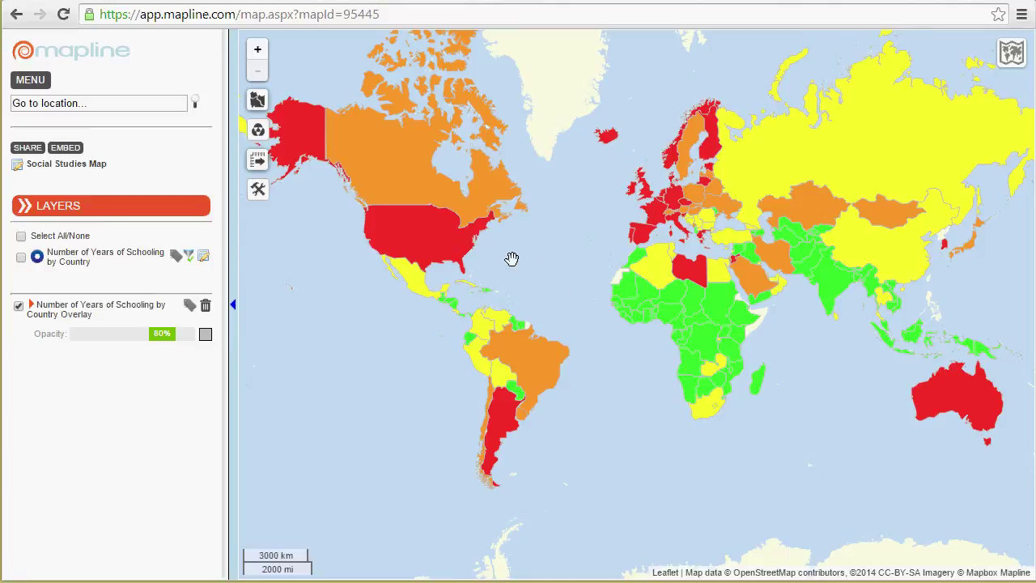
left_click(108, 210)
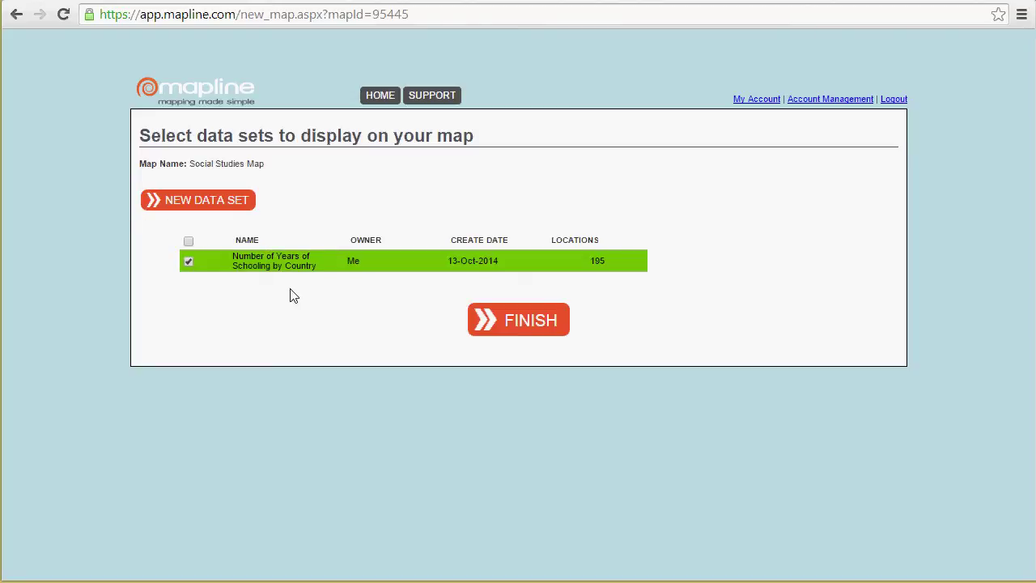
left_click(216, 200)
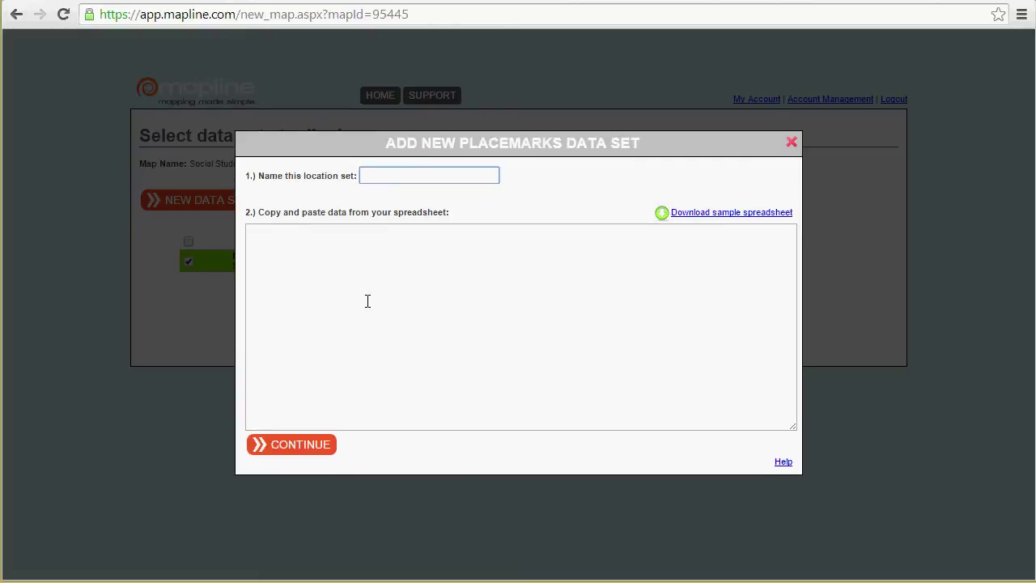
type("Adolescent Fertility Rate")
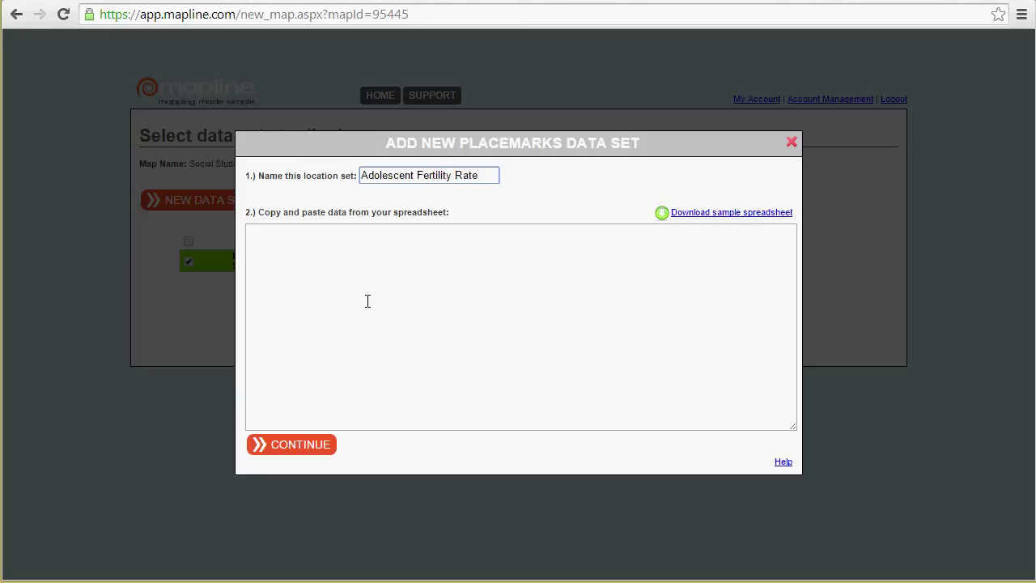
left_click(367, 302)
right_click(368, 301)
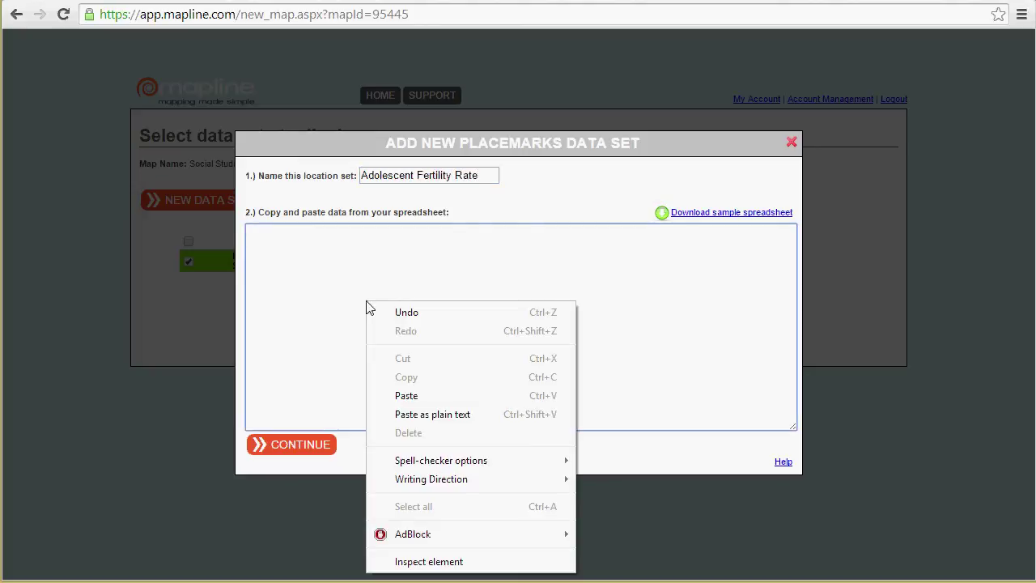
left_click(426, 398)
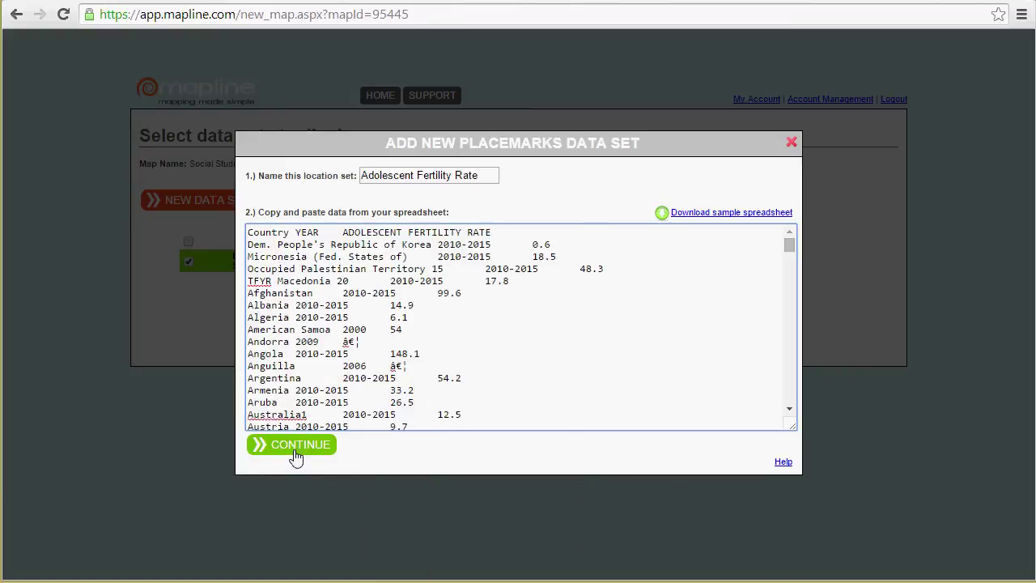
left_click(295, 450)
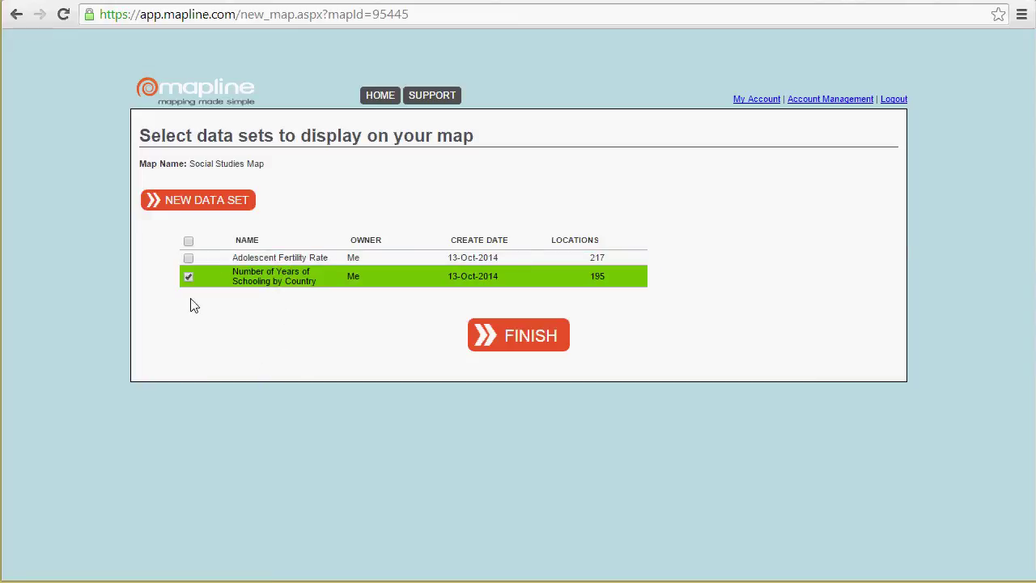
- Display the Adolescent Fertility Rate data set on the map together with the schooling placemarks, with the schooling overlay hidden
left_click(188, 258)
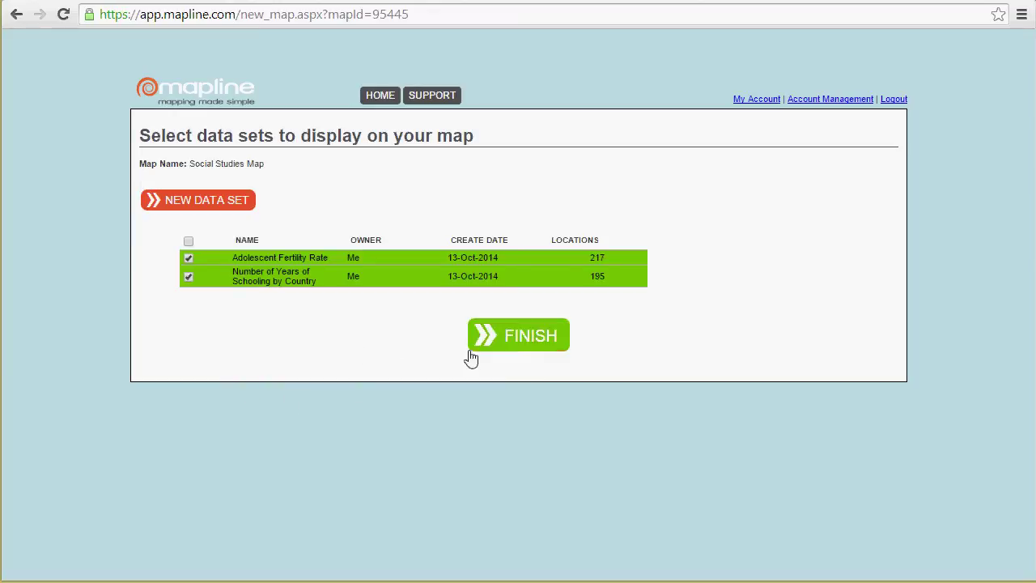
left_click(516, 344)
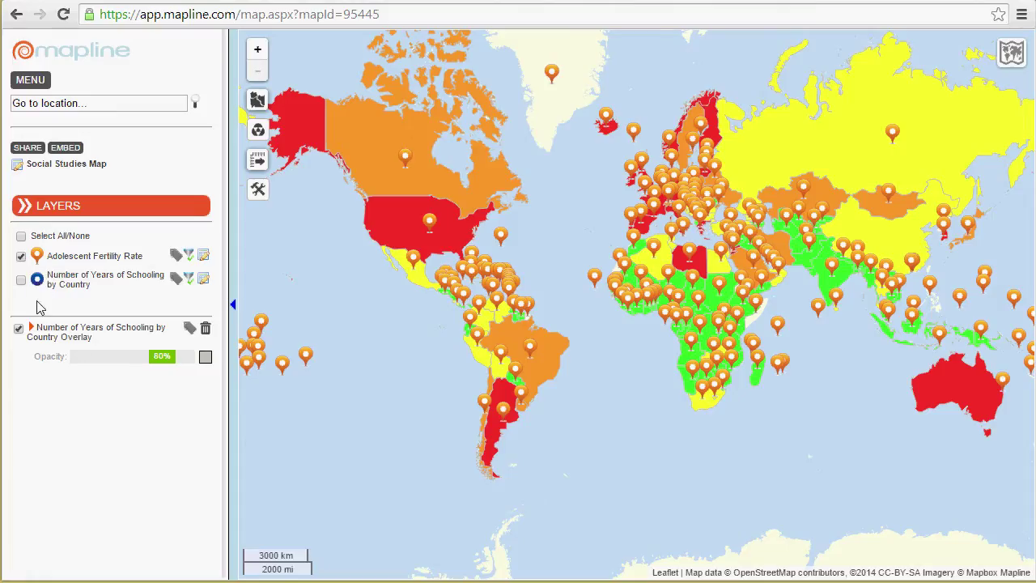
left_click(19, 329)
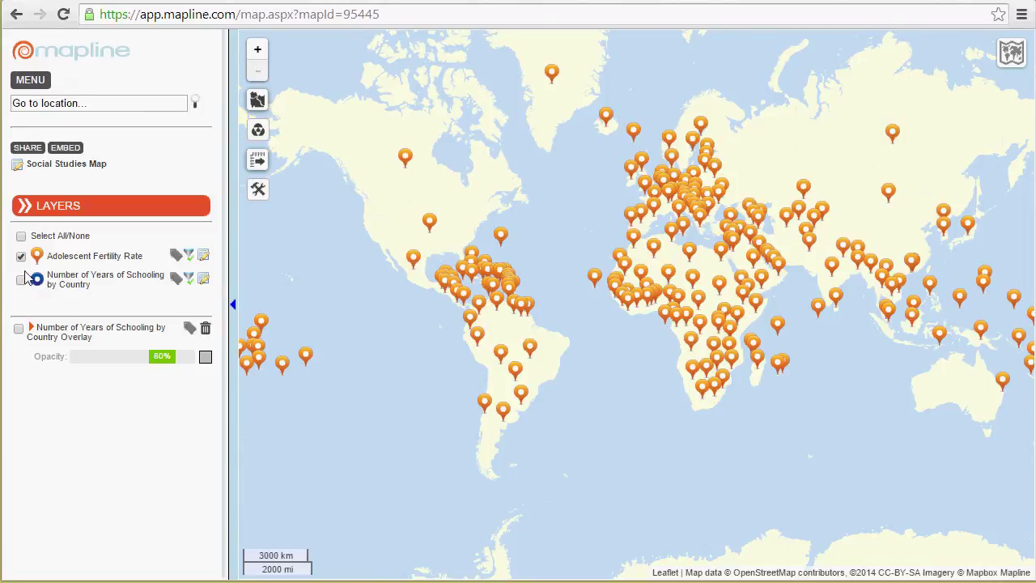
left_click(21, 281)
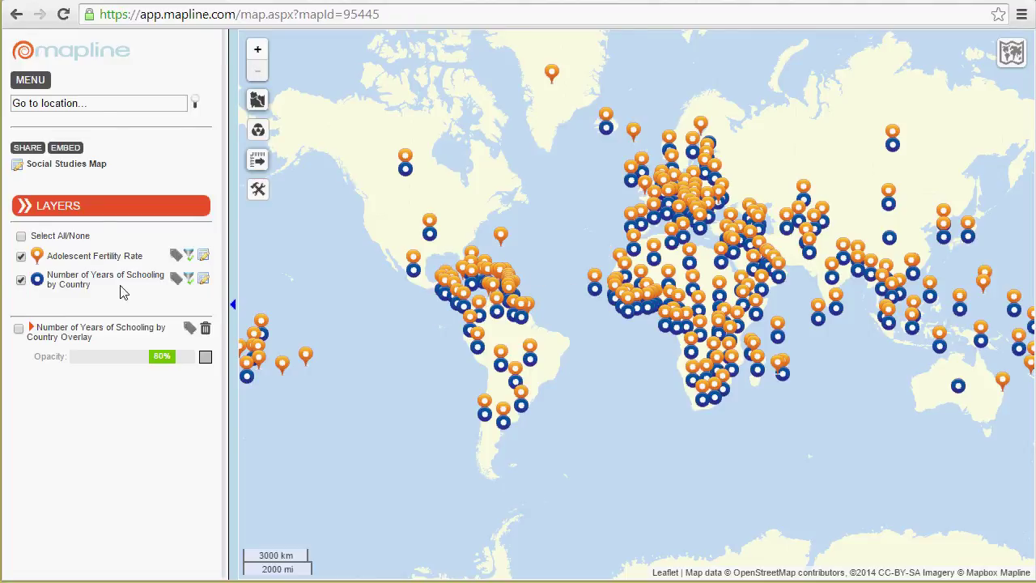
- Change the Adolescent Fertility Rate layer's markers to the Circle shape in Red and save the icon settings
left_click(36, 257)
left_click(490, 248)
left_click(488, 268)
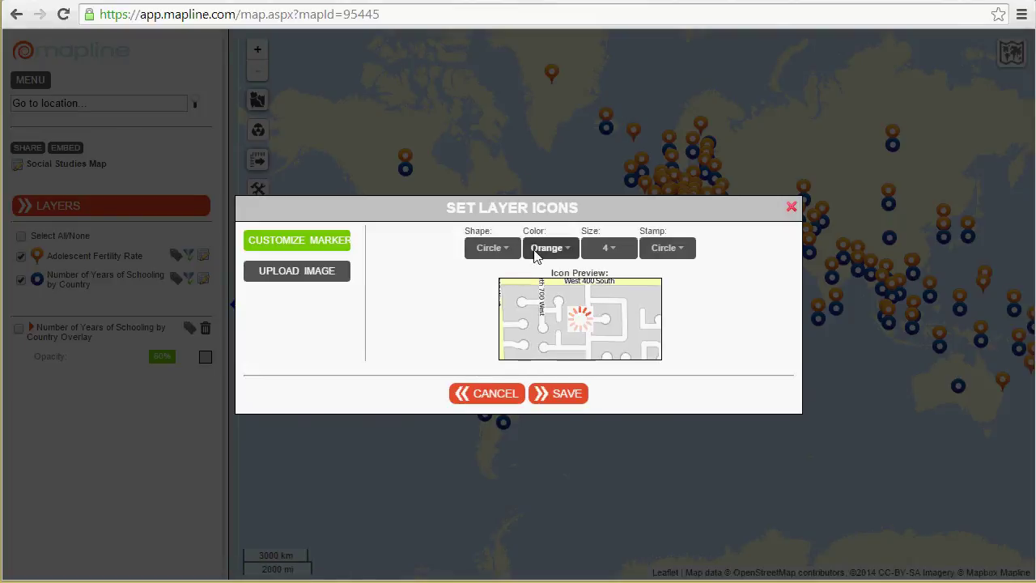
left_click(550, 247)
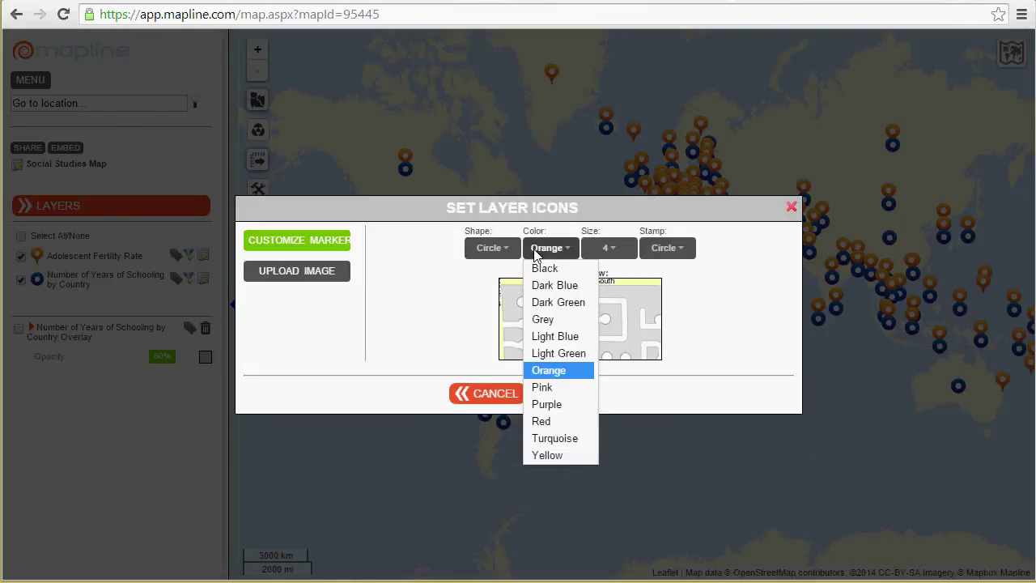
left_click(557, 420)
left_click(565, 397)
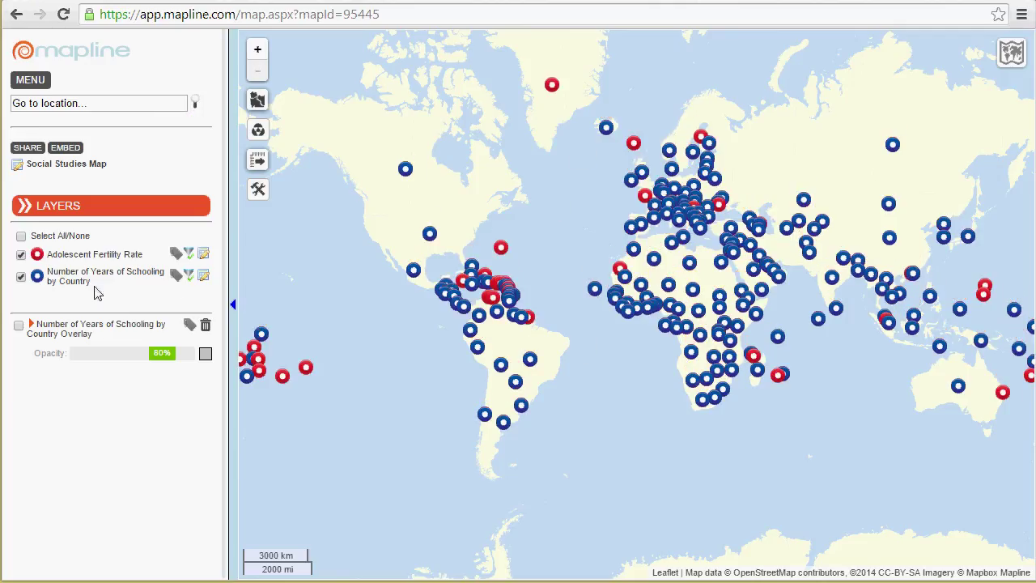
- Hide the schooling placemarks and inspect the adolescent fertility rate details for the United States of America and Libyan Arab Jamahiriya
left_click(21, 277)
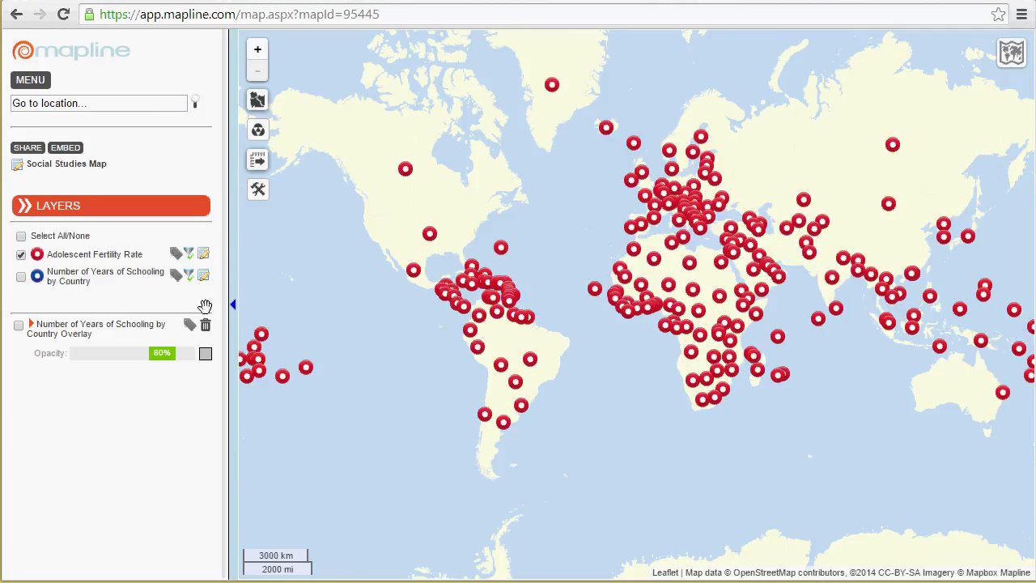
left_click(433, 239)
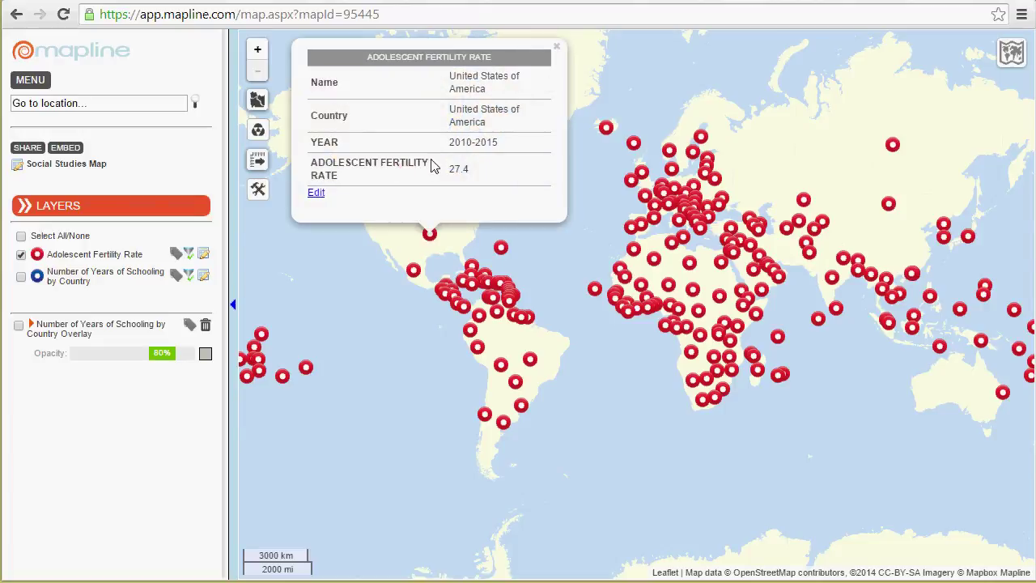
left_click_drag(455, 166, 486, 173)
left_click(486, 182)
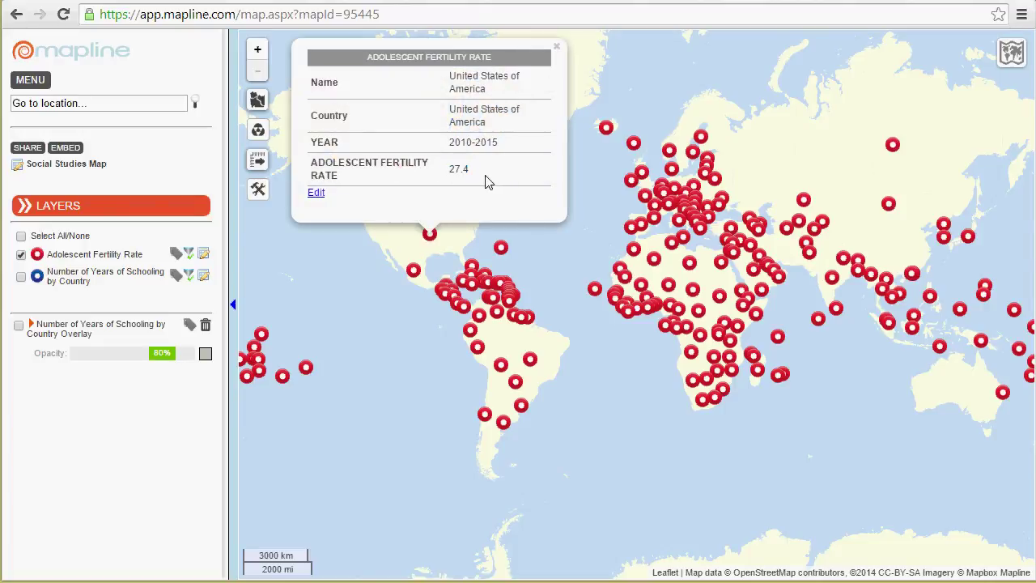
left_click(565, 255)
left_click(689, 264)
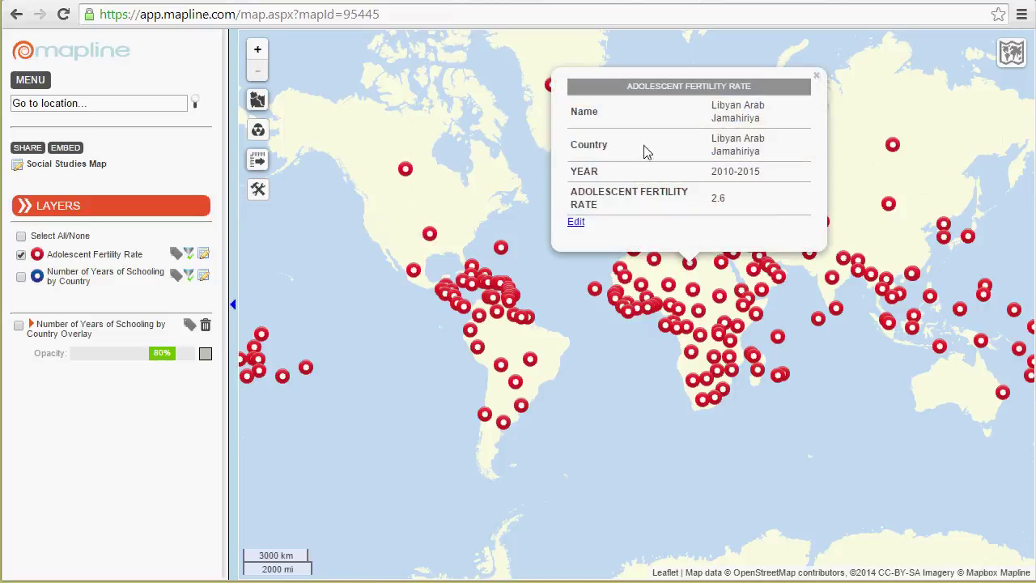
left_click(583, 355)
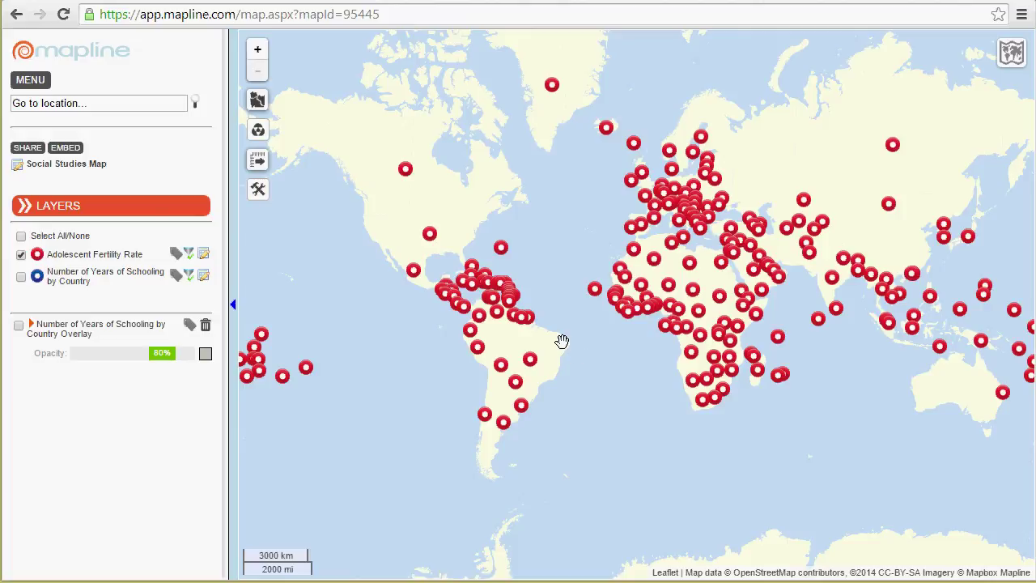
- Hide the fertility placemarks and set up a World Countries territory overlay named Adolescent Fertility Rate by Country Overlay with Heat Map Location Set coloring
left_click(21, 255)
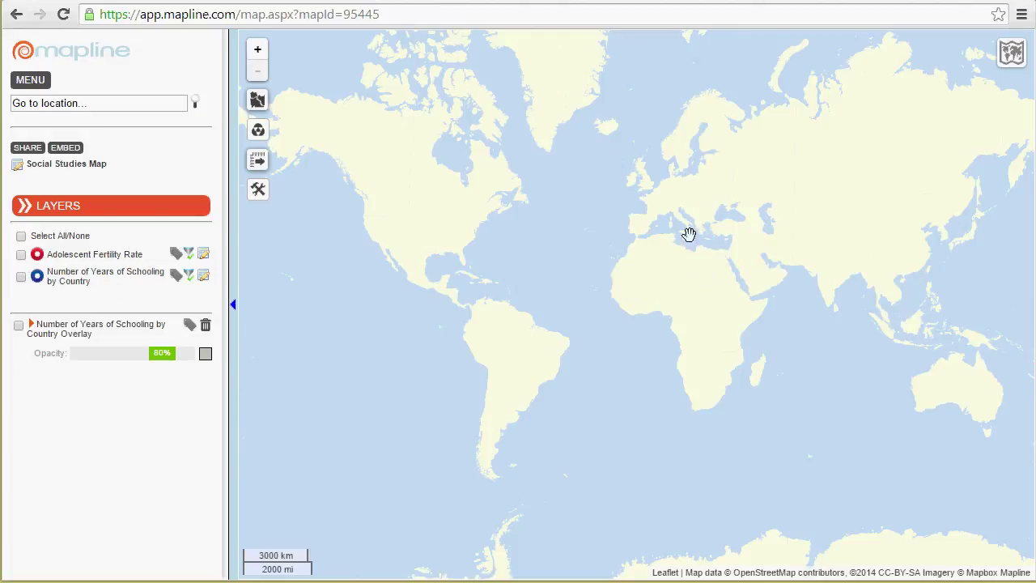
left_click(258, 100)
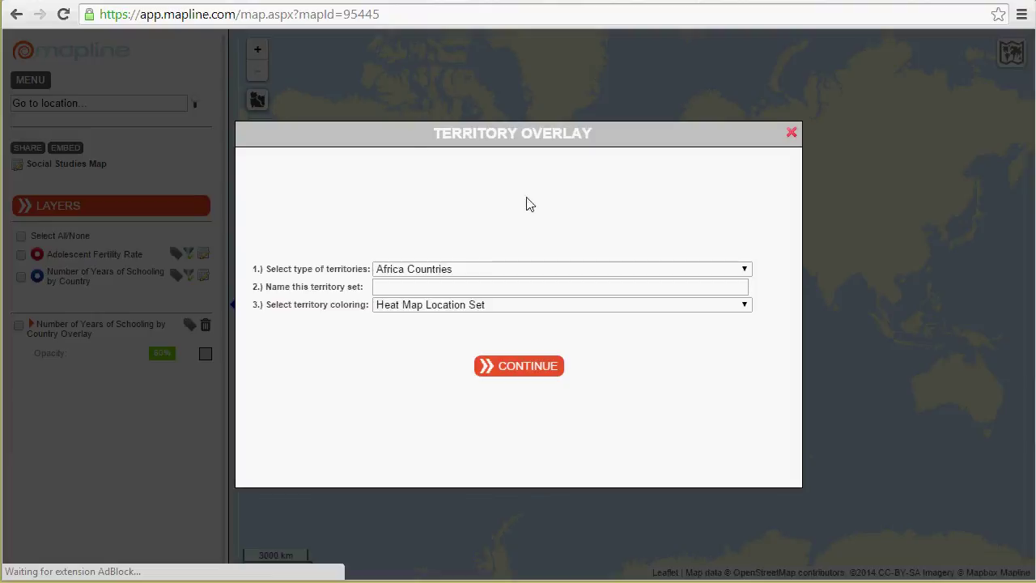
left_click(540, 272)
scroll(569, 411, "down", 20)
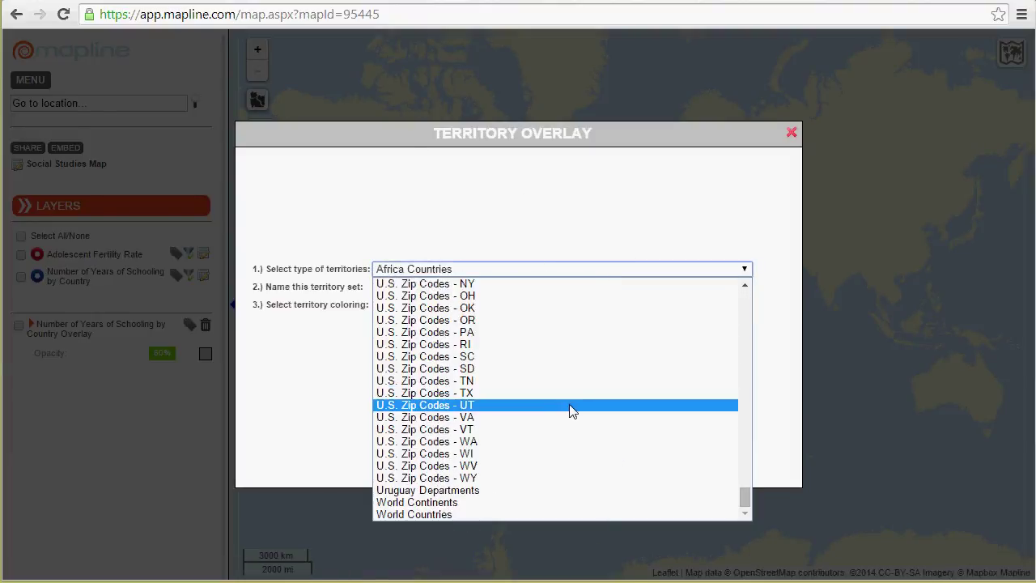
left_click(451, 513)
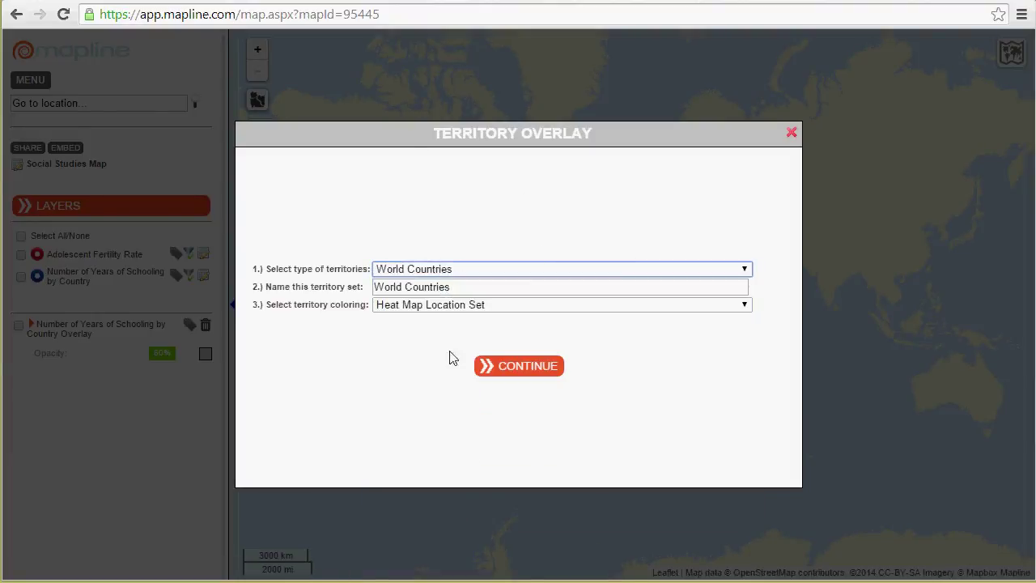
key("Tab")
type("Ad")
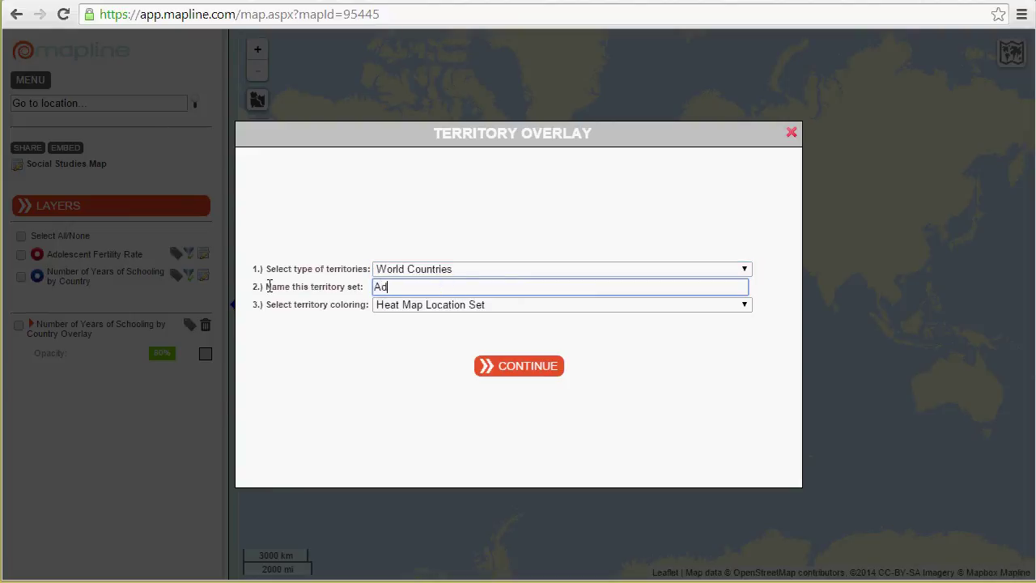
type("olescent Fertility Rate by Country Overlay")
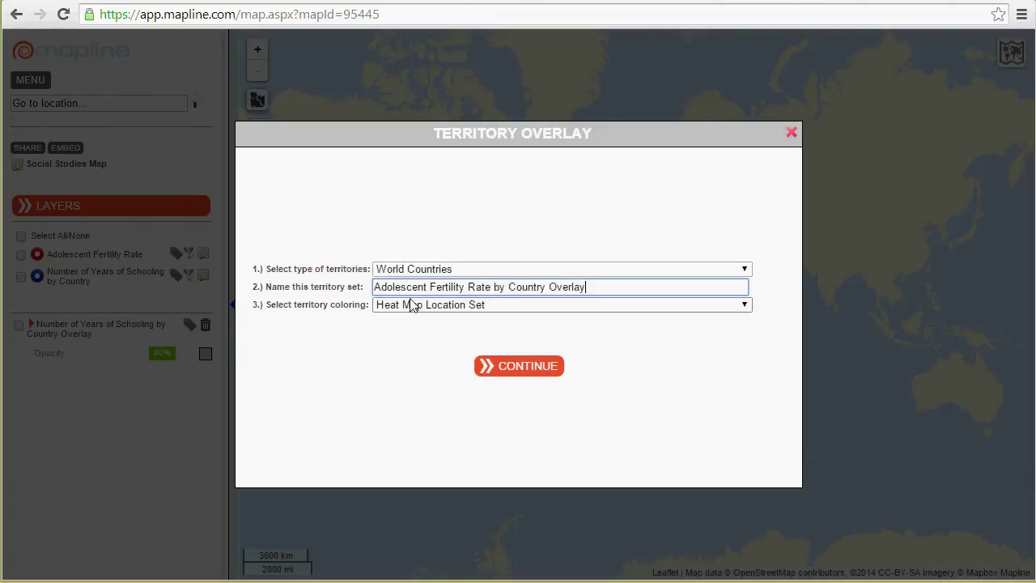
left_click(515, 372)
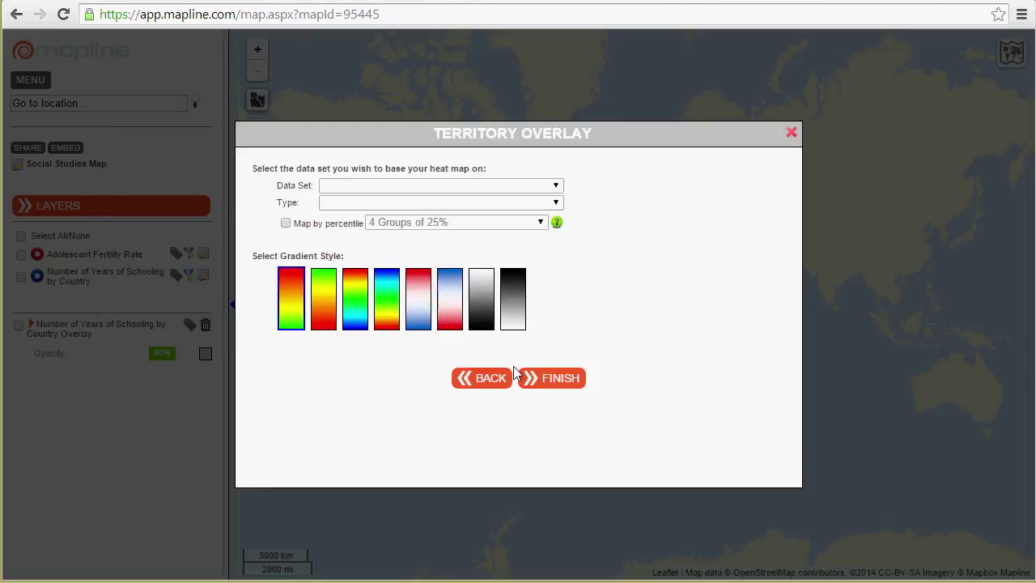
- Create the heat map from Sum of ADOLESCENT FERTILITY RATE in the Adolescent Fertility Rate data set, using 4 Groups of 25% and the green-to-red gradient
left_click(478, 193)
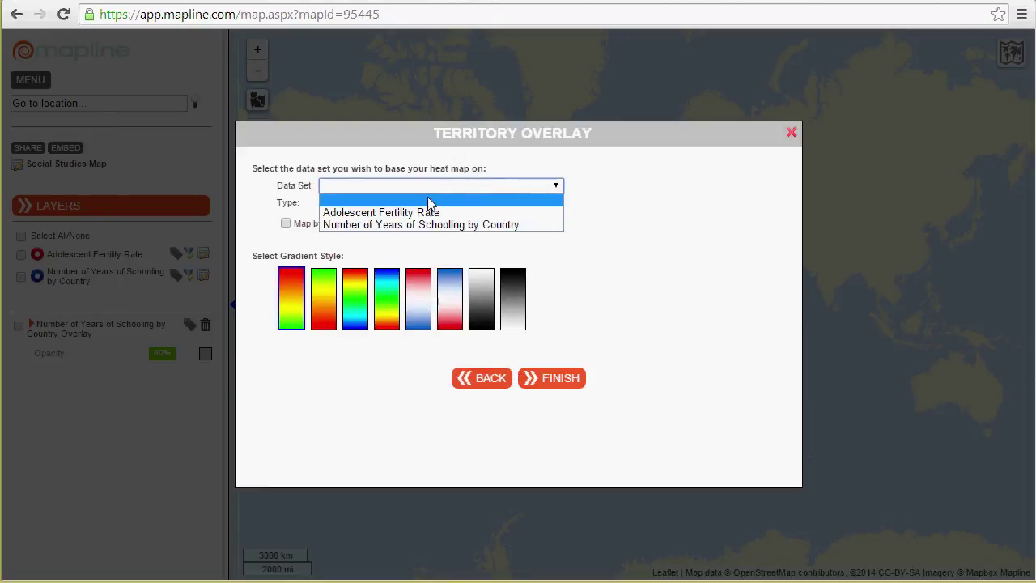
left_click(374, 215)
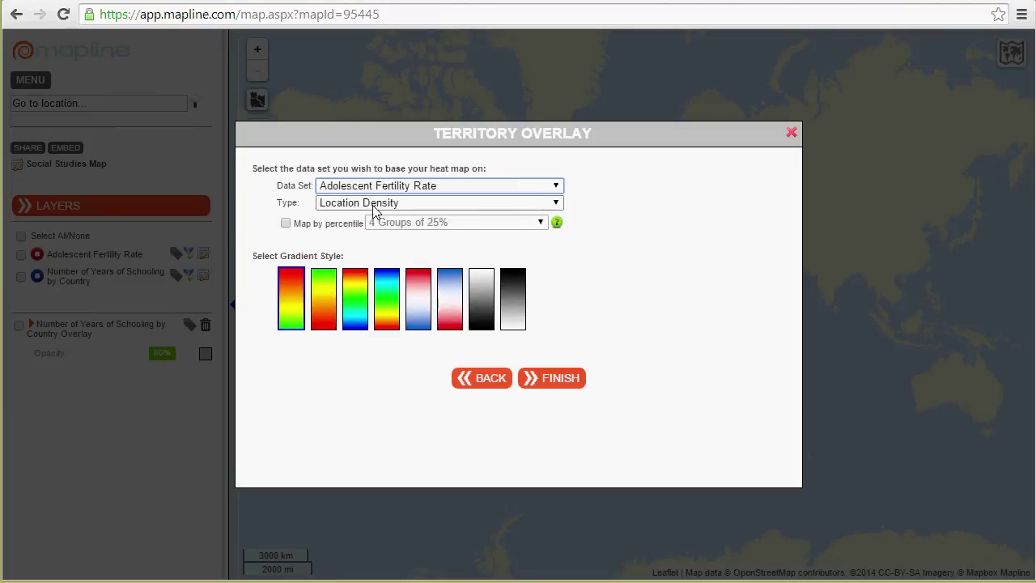
left_click(373, 208)
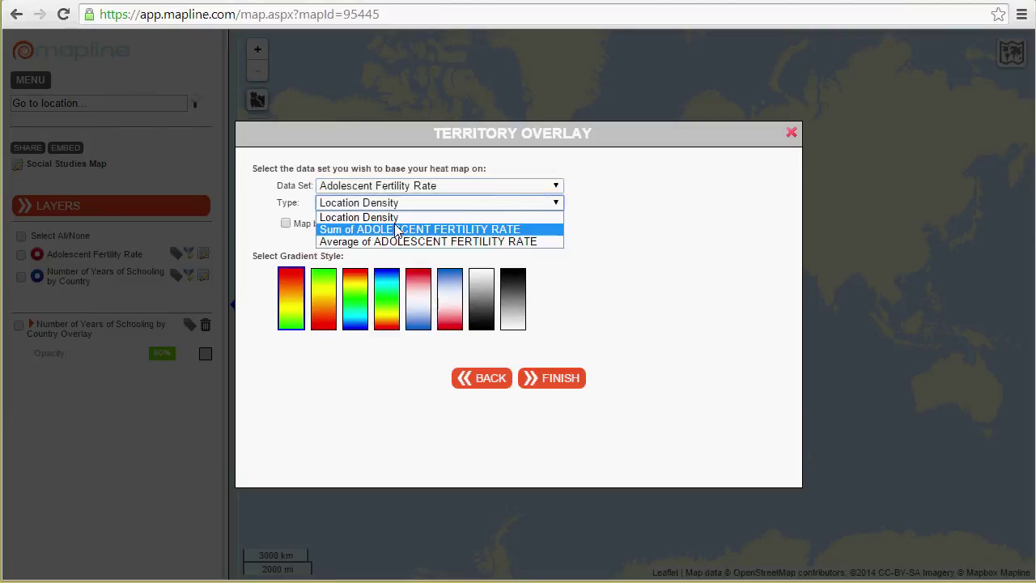
left_click(397, 229)
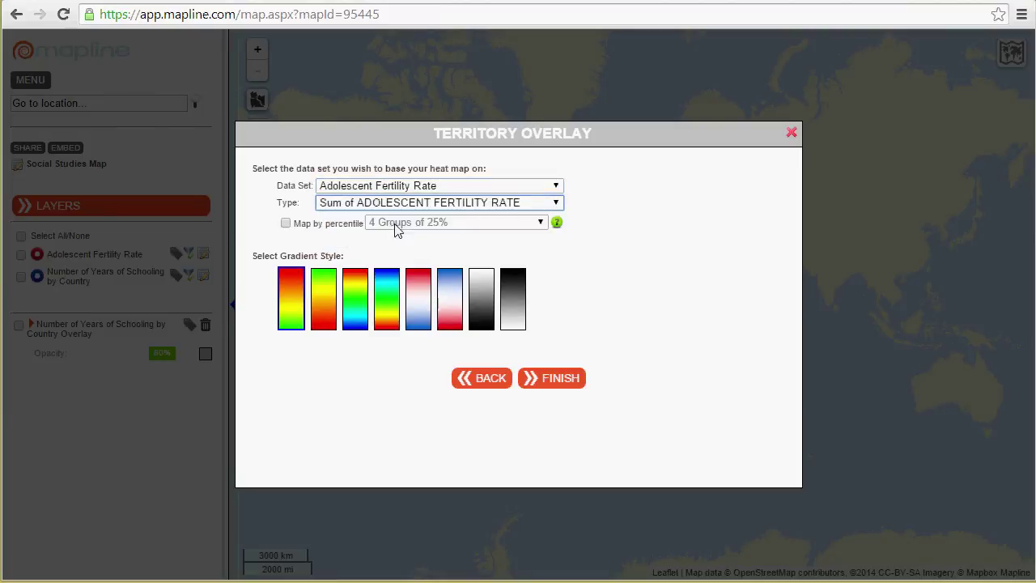
left_click(332, 226)
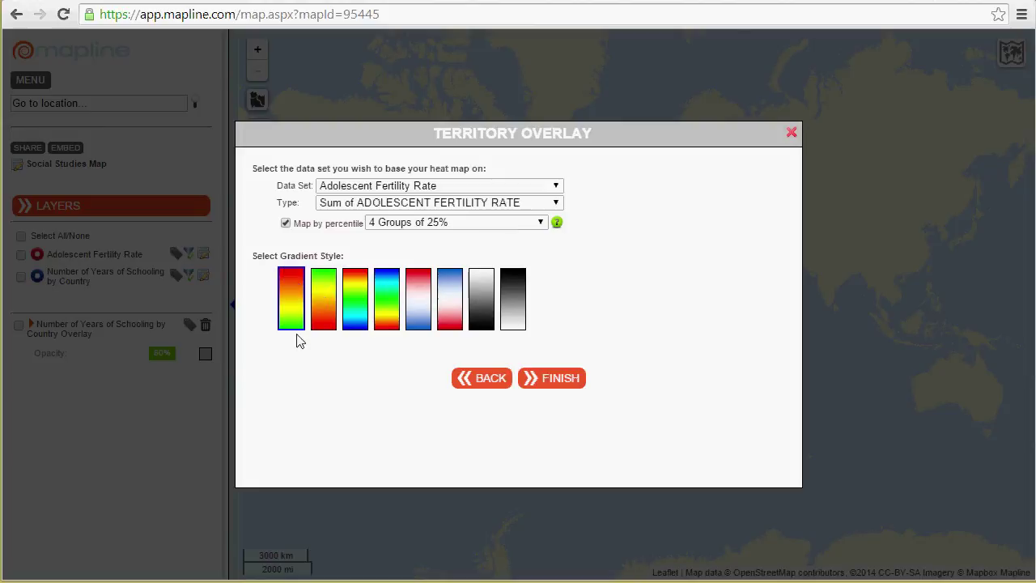
left_click(326, 299)
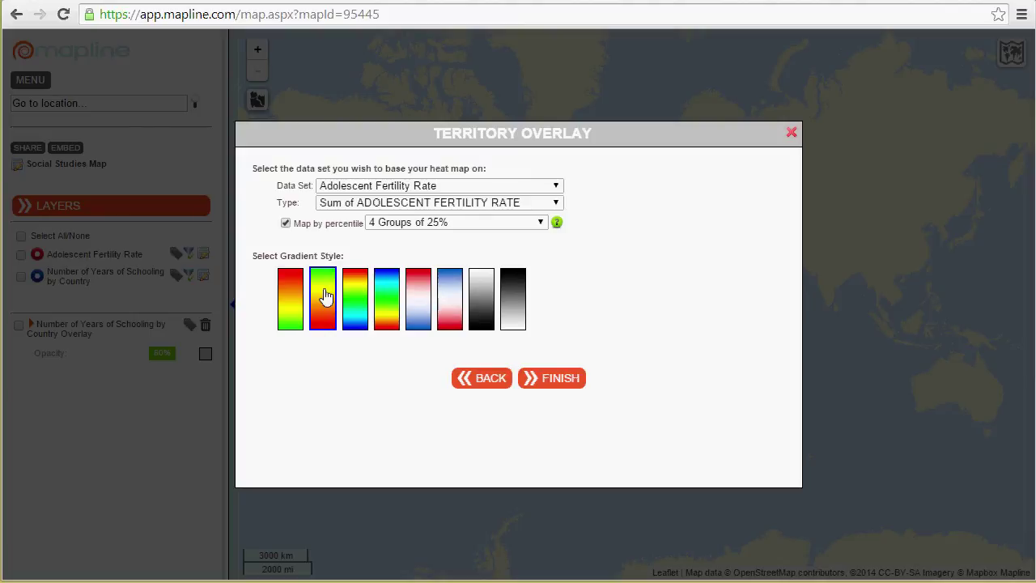
left_click(551, 374)
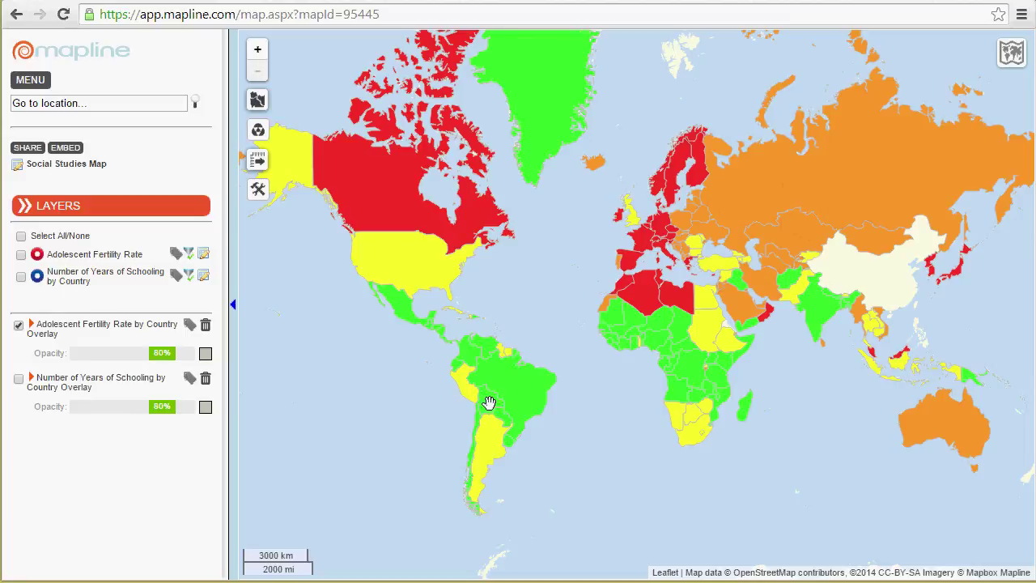
- Set both country overlays to 100% opacity and display the schooling overlay in place of the fertility overlay
left_click_drag(166, 353, 194, 353)
left_click_drag(171, 407, 204, 409)
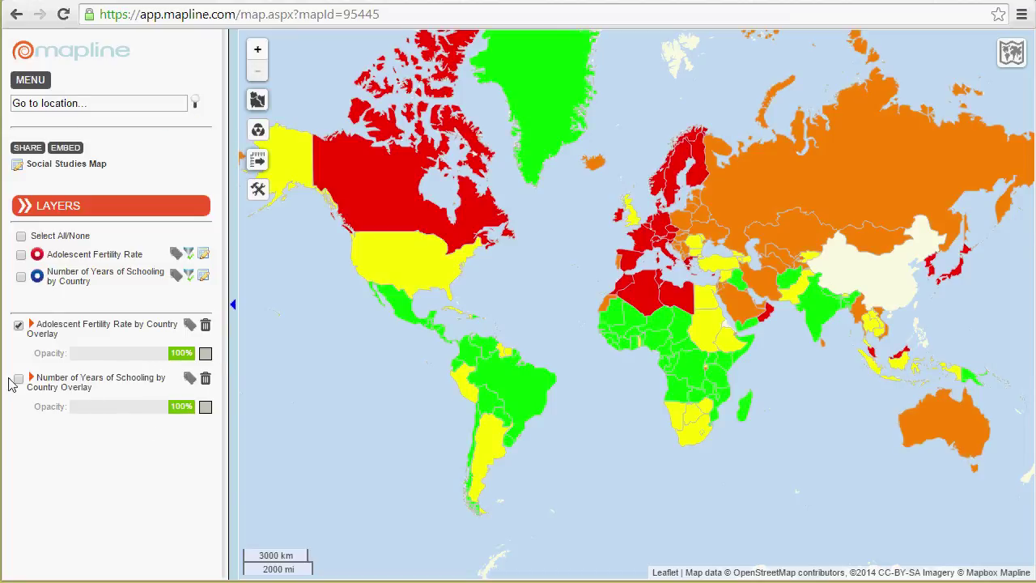
left_click(20, 327)
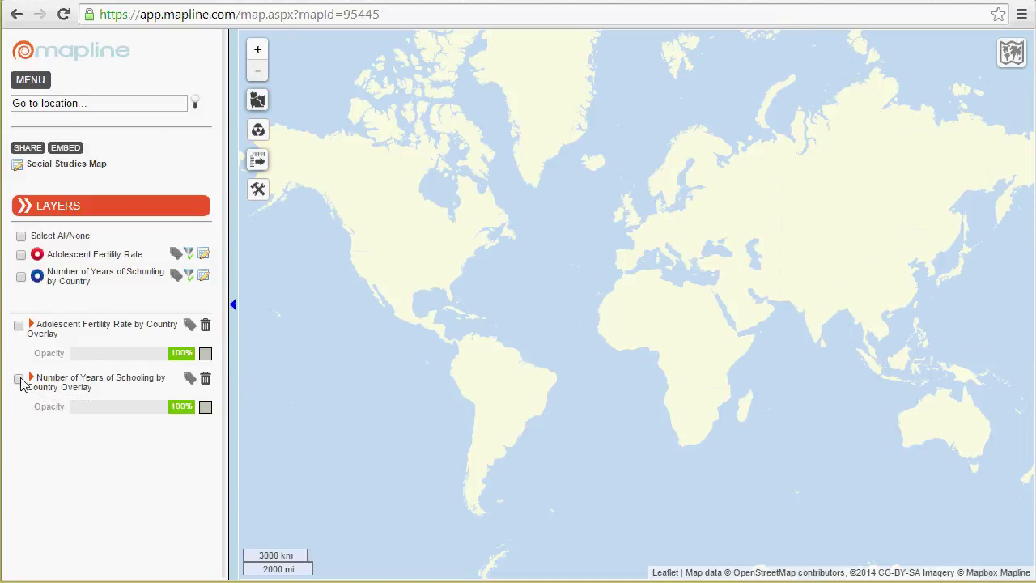
left_click(20, 379)
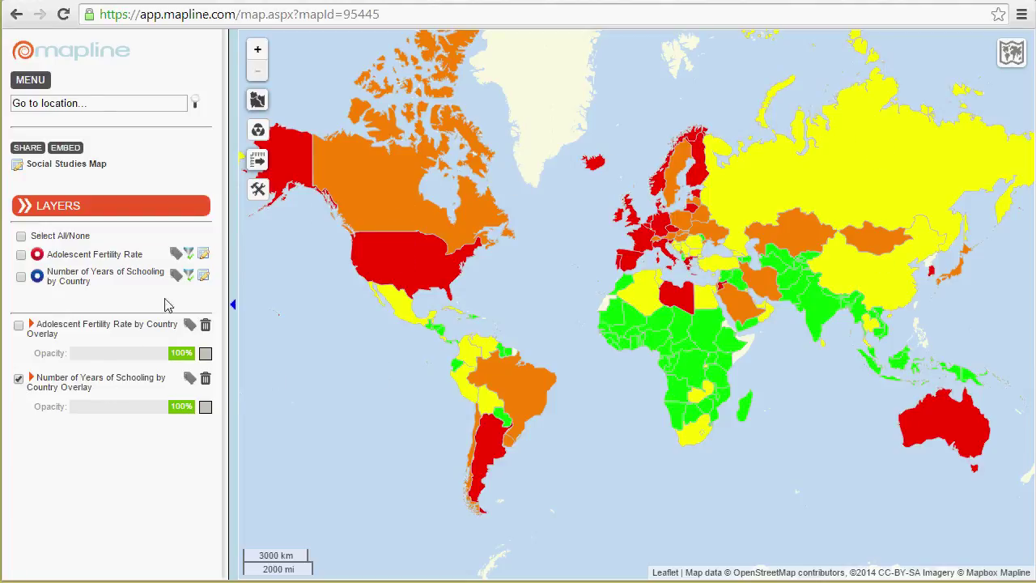
- Compare the fertility and schooling overlays across countries by showing them together and alternately, finishing with only the schooling overlay displayed
left_click(19, 380)
left_click(20, 327)
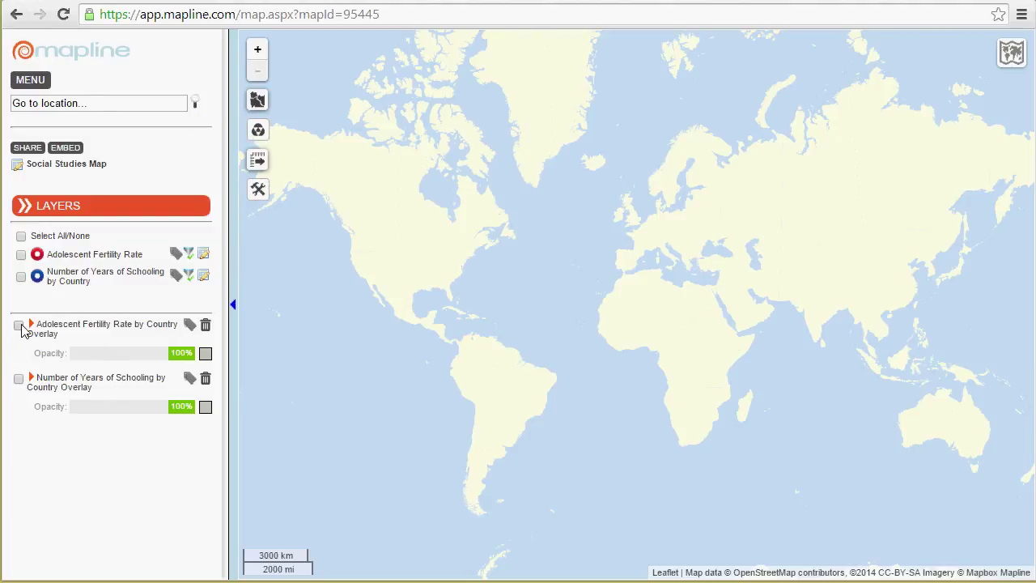
left_click(19, 379)
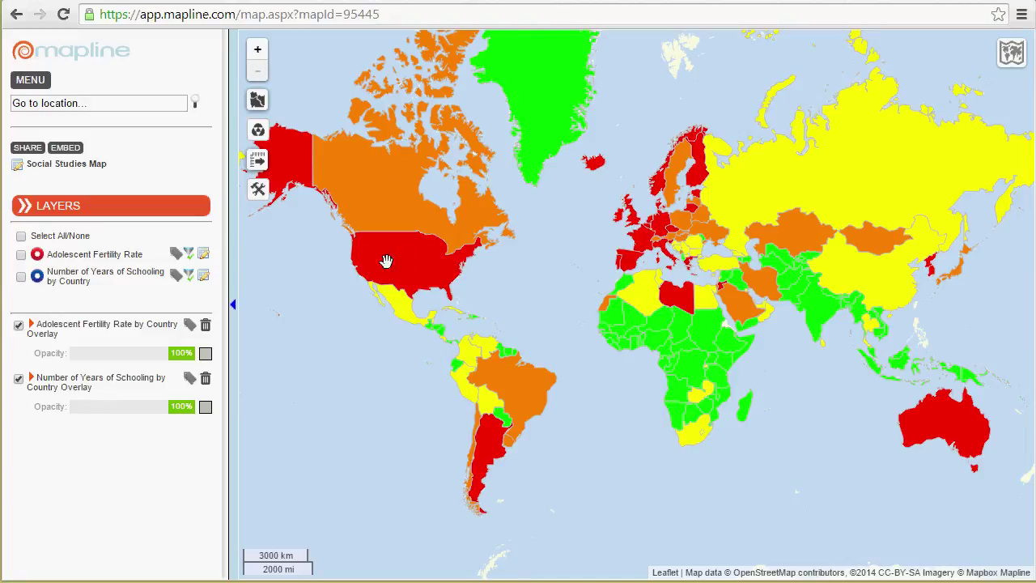
left_click(19, 379)
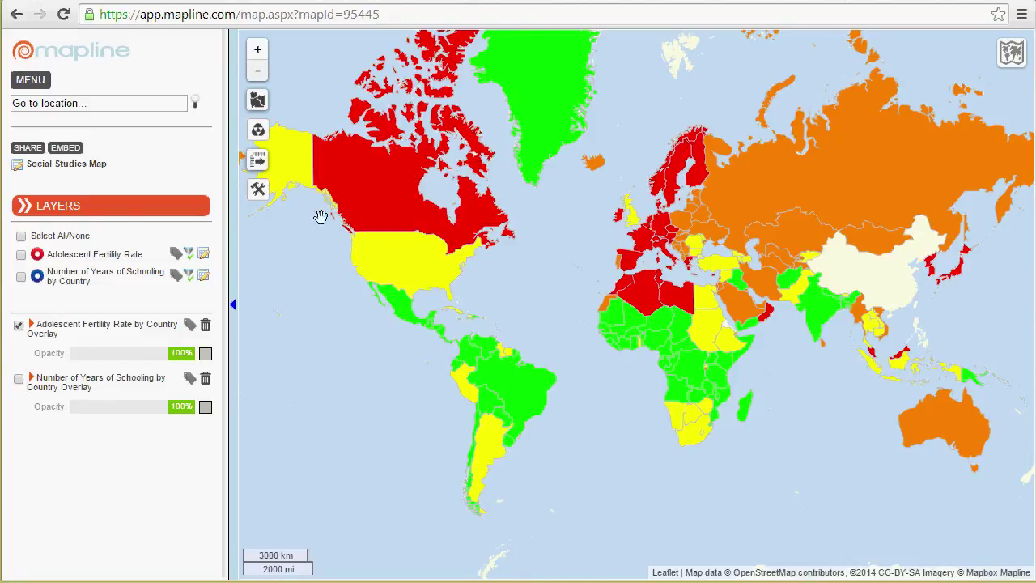
left_click(19, 325)
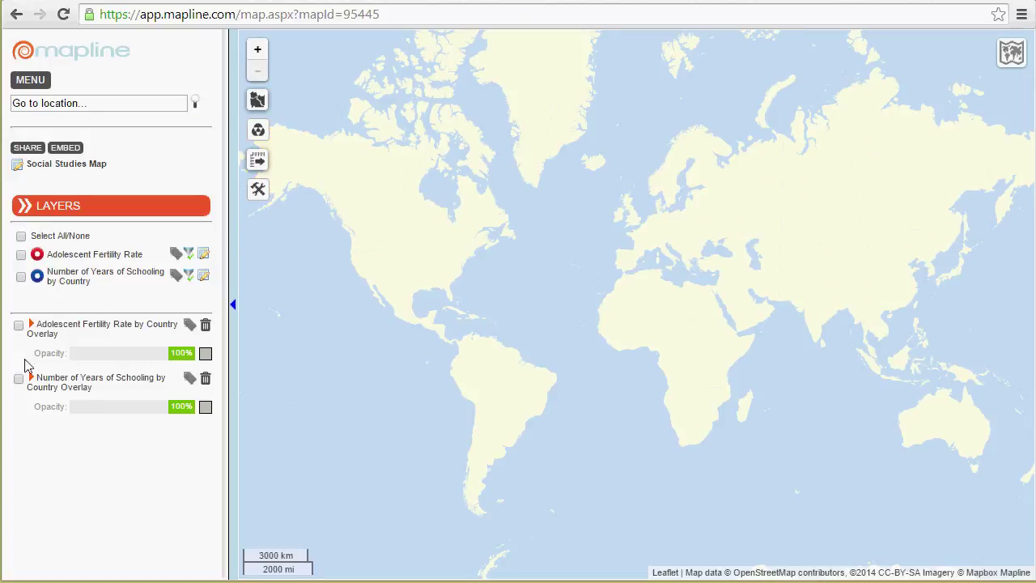
left_click(18, 378)
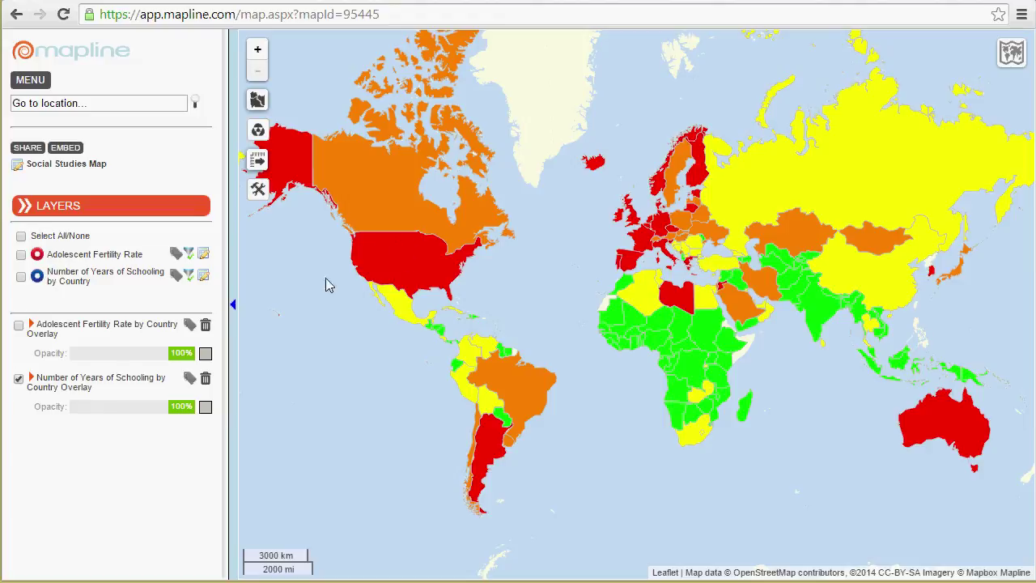
left_click(19, 378)
left_click(18, 325)
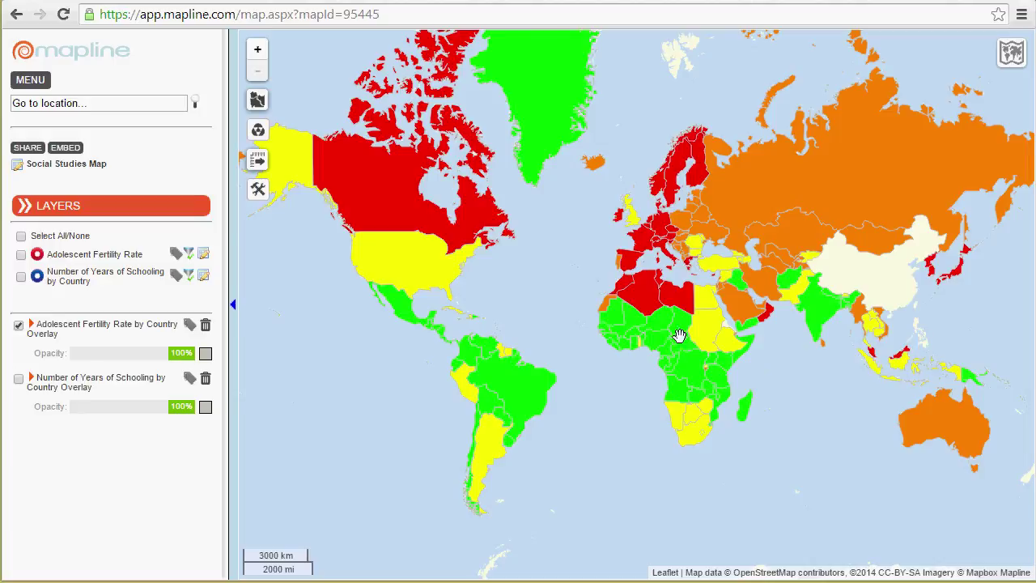
left_click(18, 325)
left_click(18, 378)
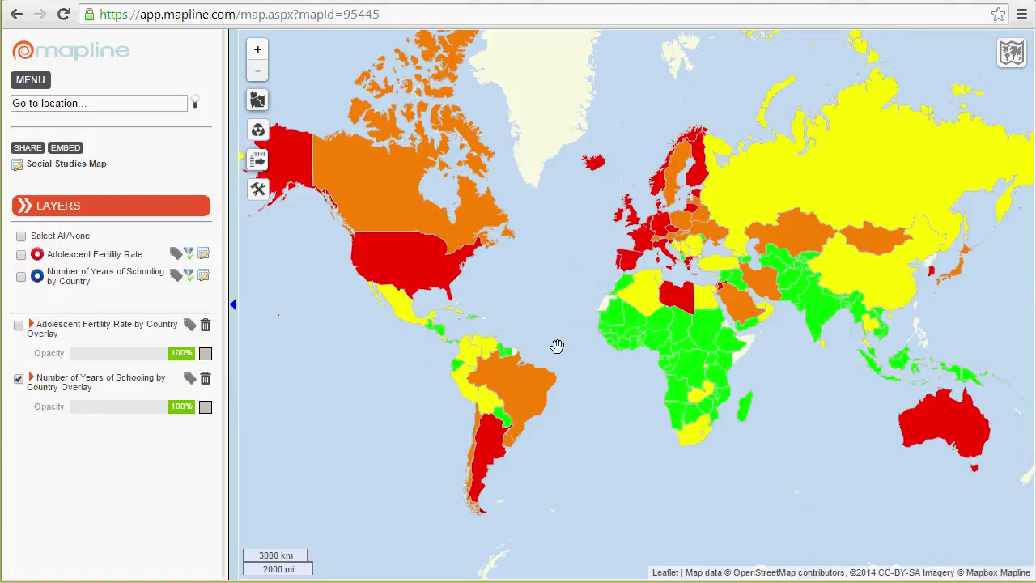